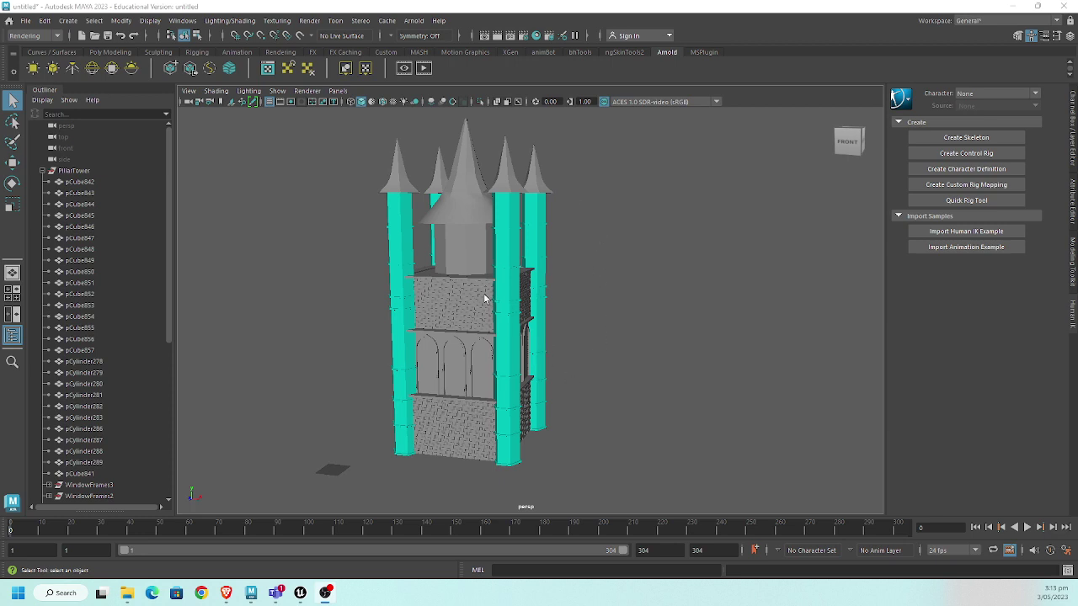
# - Select the central tower cylinder and frame the tower close up in the viewport
pyautogui.click(468, 251)
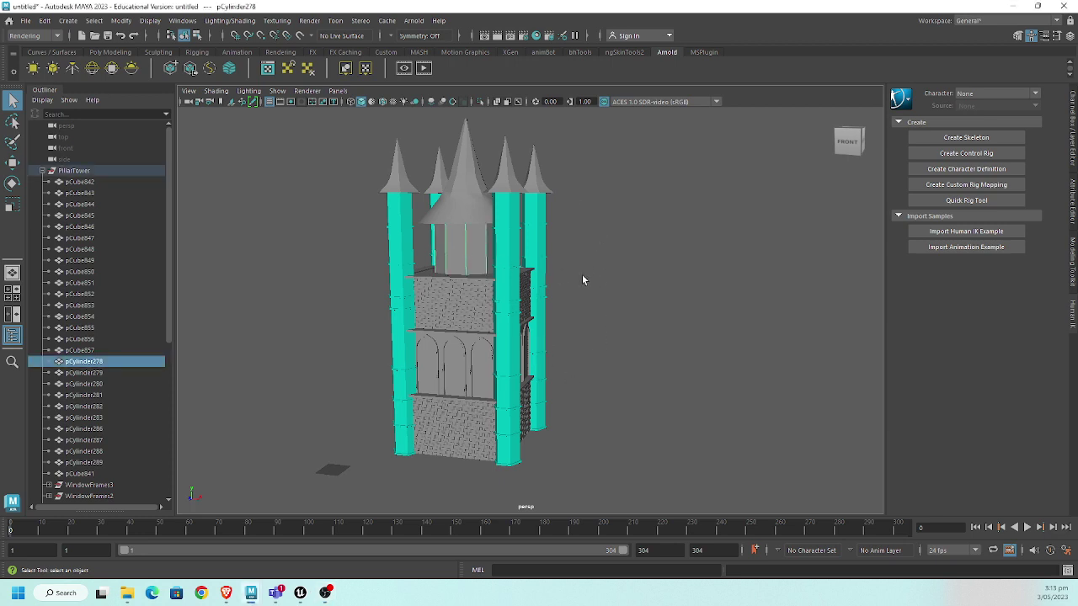
pyautogui.keyDown('alt'); pyautogui.moveTo(608, 268); pyautogui.dragTo(436, 276); pyautogui.keyUp('alt')
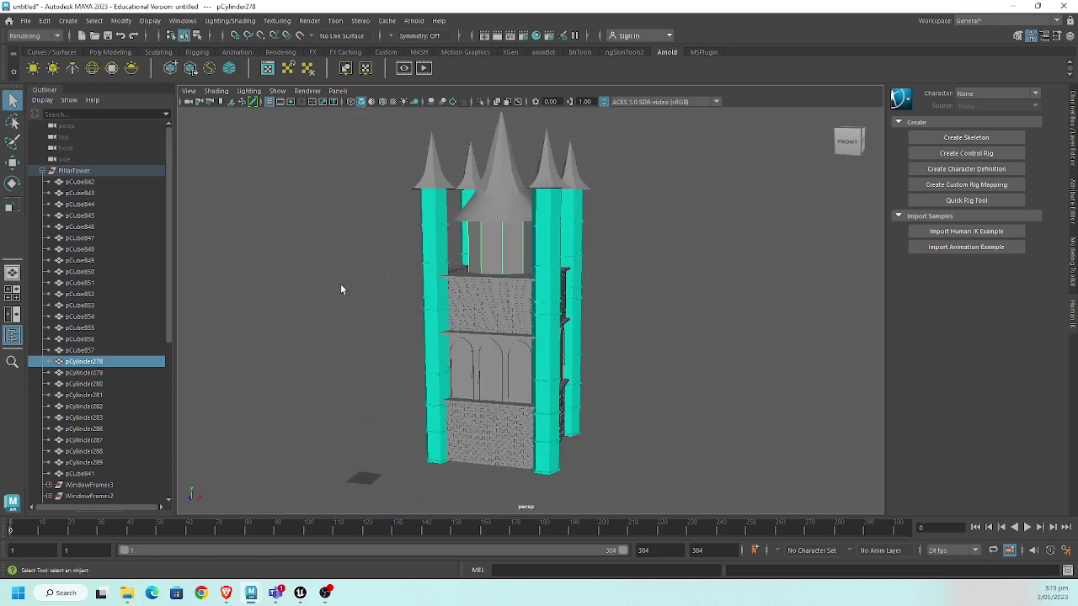
pyautogui.scroll(-8, 117, 370)
pyautogui.scroll(8, 117, 370)
pyautogui.scroll(-8, 117, 370)
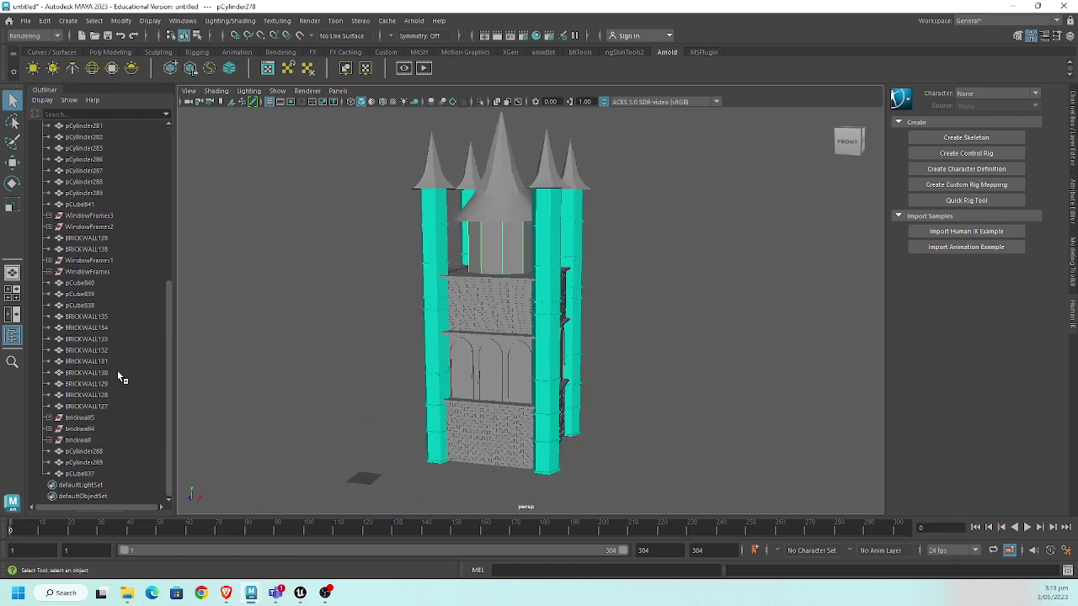
pyautogui.scroll(8, 117, 371)
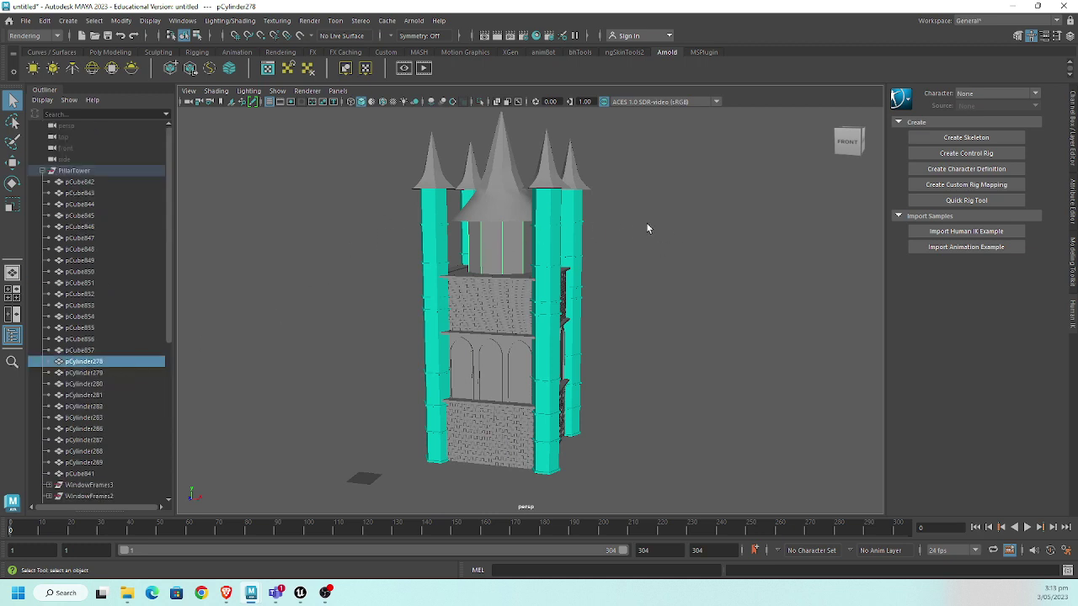
pyautogui.keyDown('alt'); pyautogui.moveTo(510, 255); pyautogui.dragTo(511, 276, button='middle'); pyautogui.keyUp('alt')
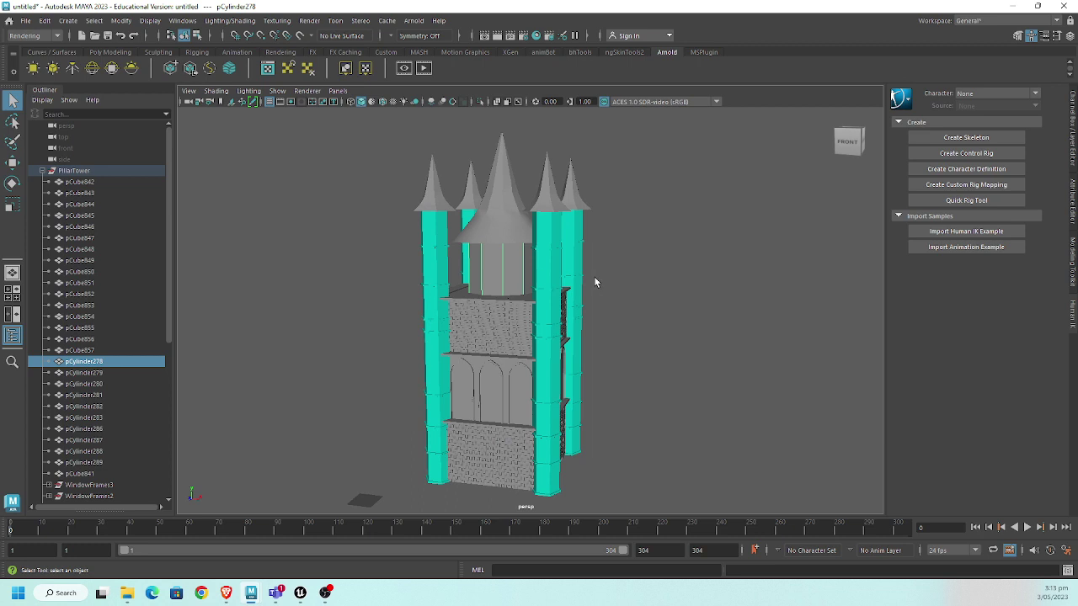
pyautogui.scroll(3, 595, 278)
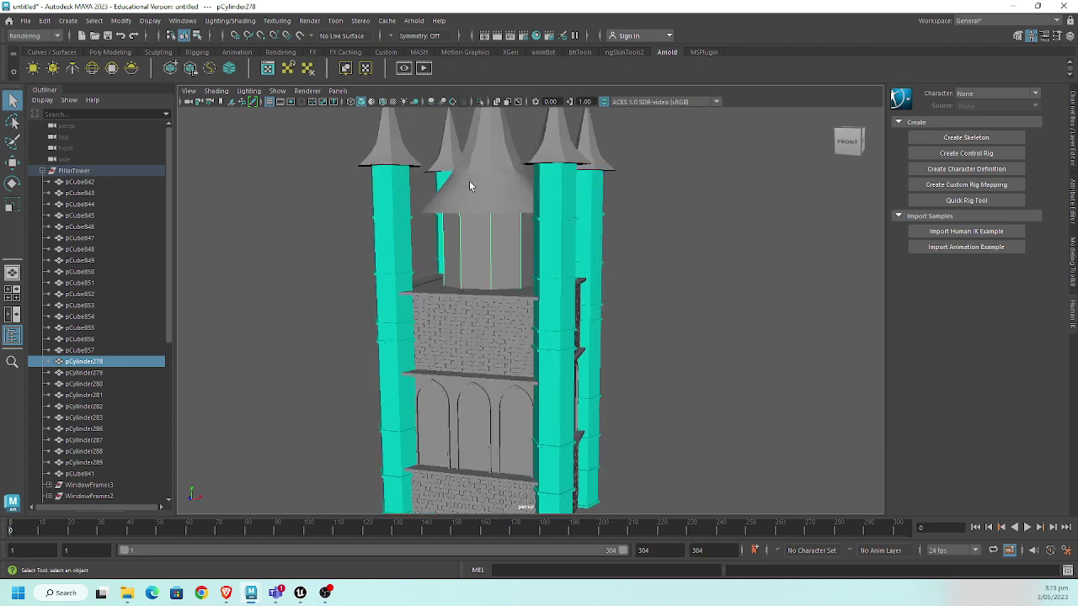
# - Assign a new Lambert material (lambert4) to the central cylinder and colour it yellow
pyautogui.click(273, 53)
pyautogui.click(248, 69)
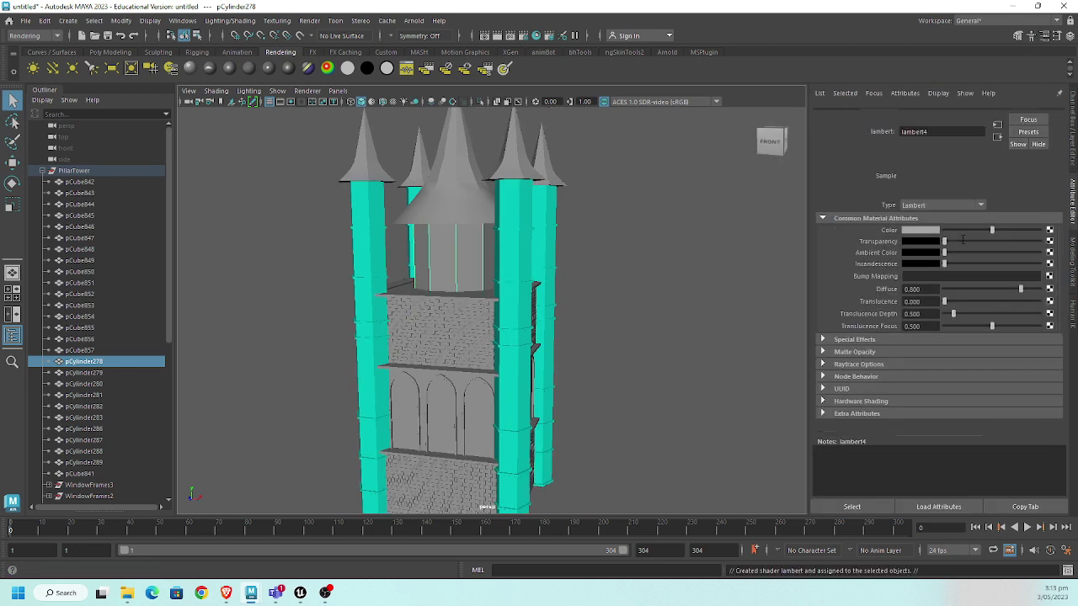
pyautogui.click(897, 114)
pyautogui.click(951, 114)
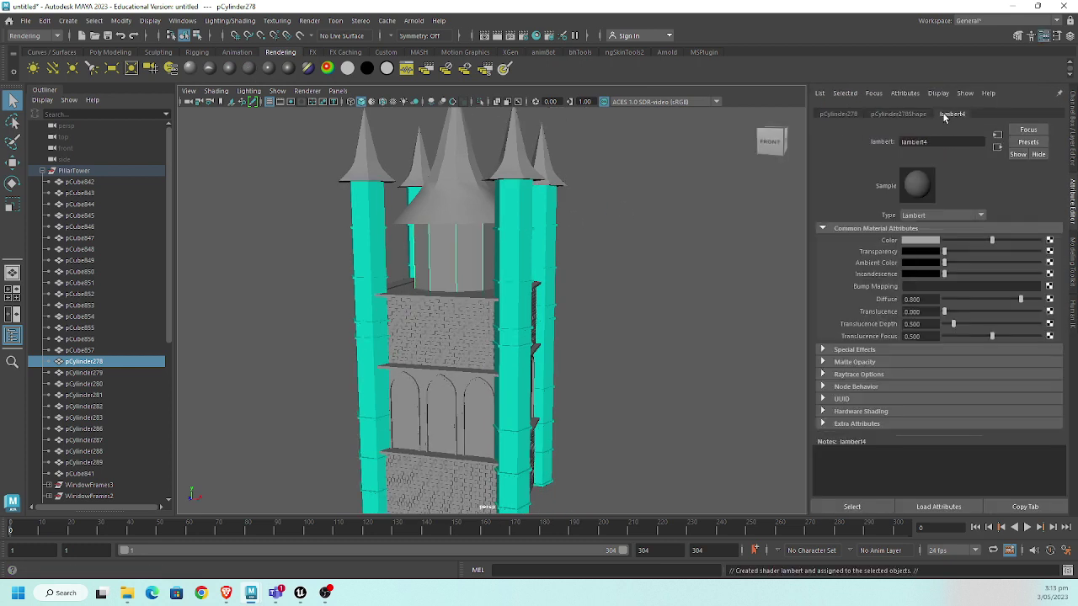
pyautogui.click(930, 243)
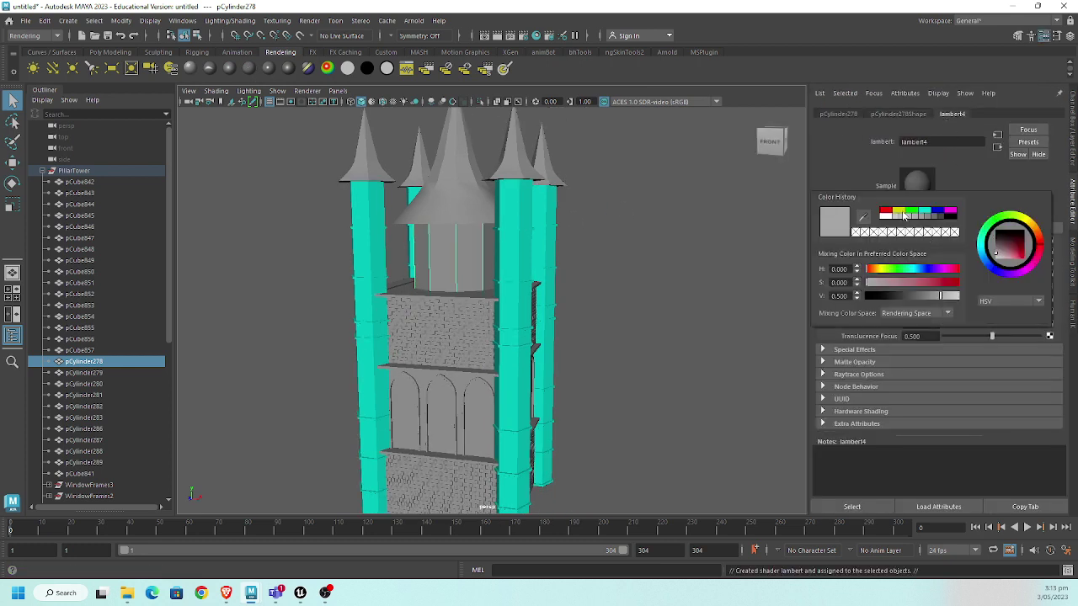
pyautogui.click(907, 217)
# - Rename the material to centre_mat, then marquee-select the five spire roof cones
pyautogui.click(942, 141)
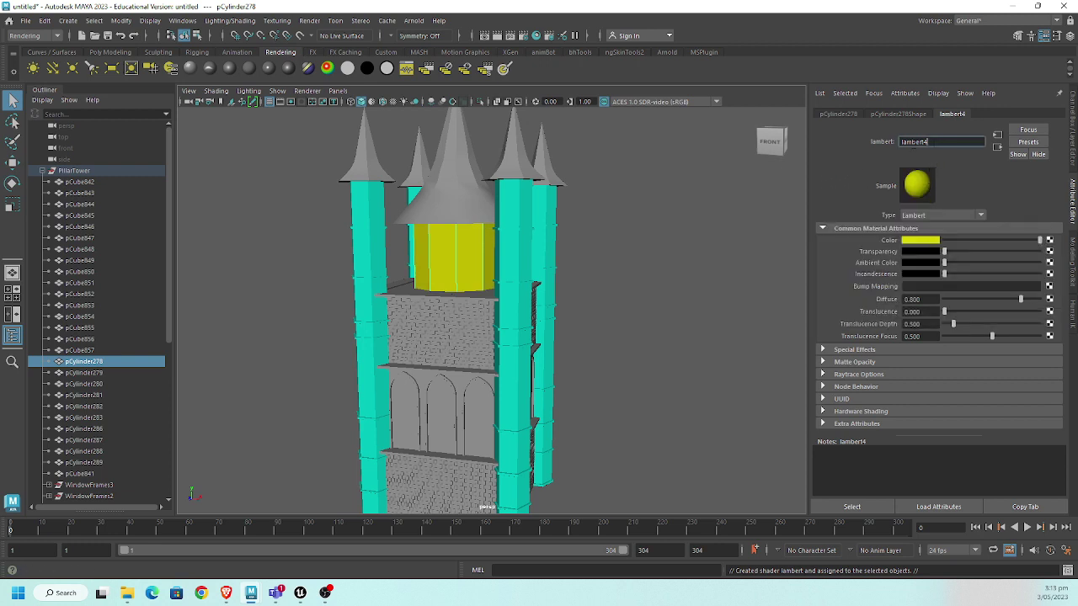
pyautogui.hotkey('ctrl', 'a')
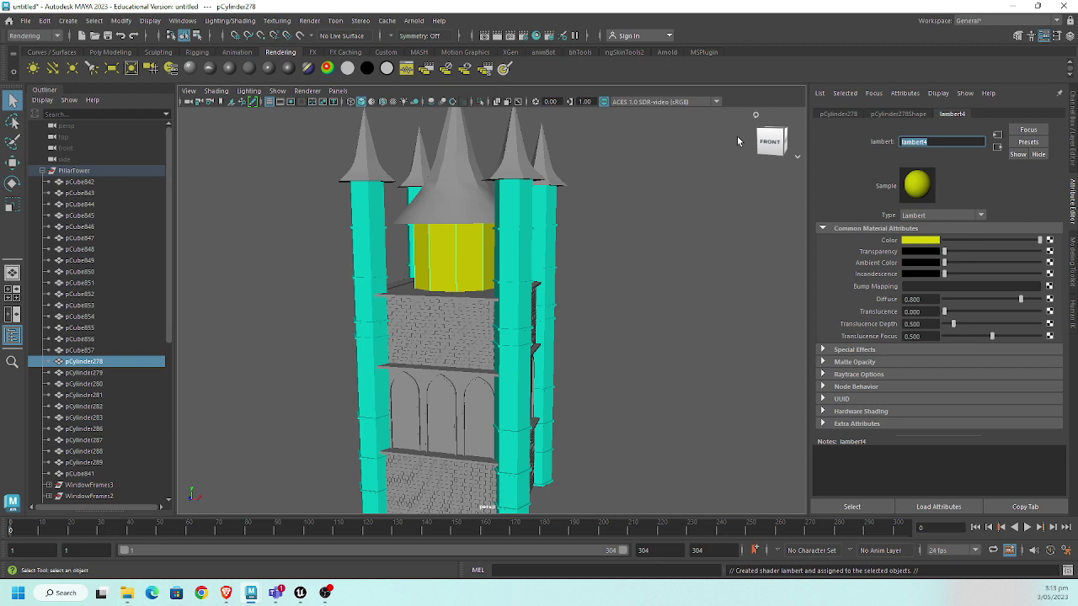
pyautogui.write('centre_mat')
pyautogui.press('Return')
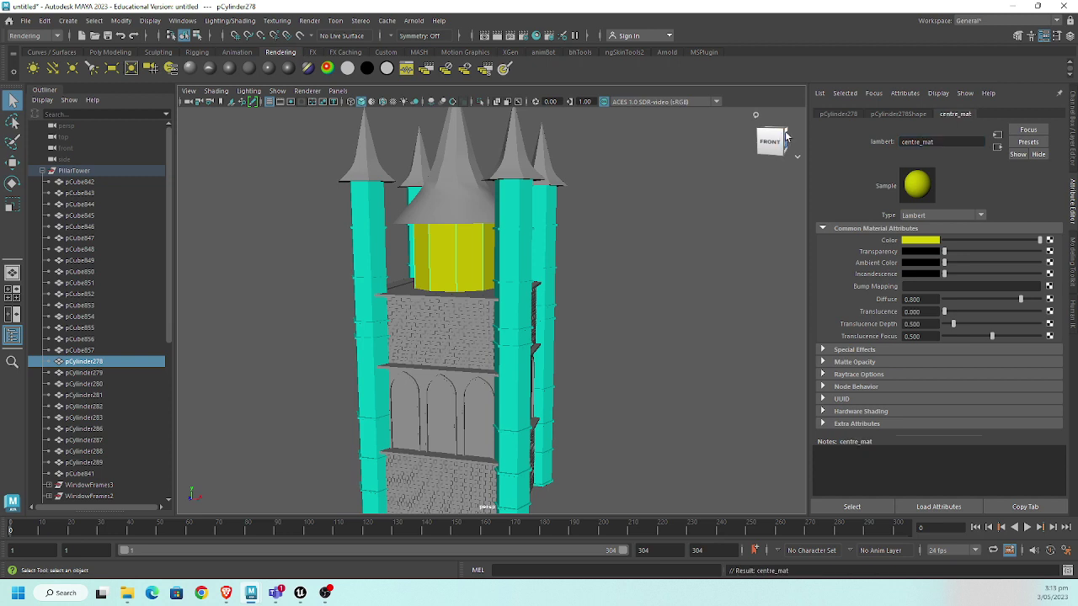
pyautogui.moveTo(579, 168); pyautogui.dragTo(313, 140)
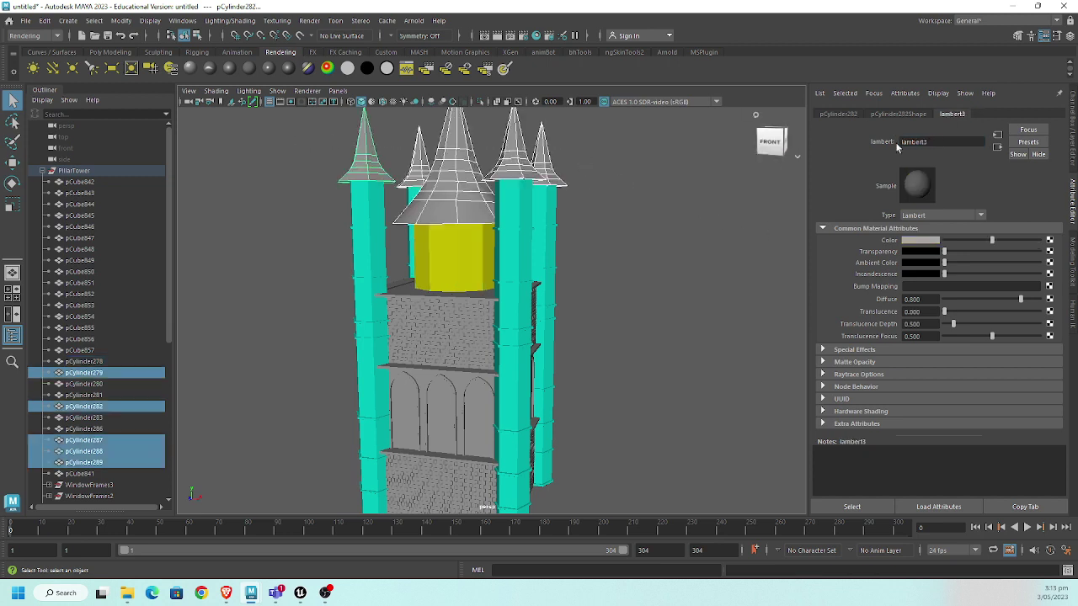
# - Apply a new red Lambert to the five roof cones and rename it roofs_mat
pyautogui.click(249, 69)
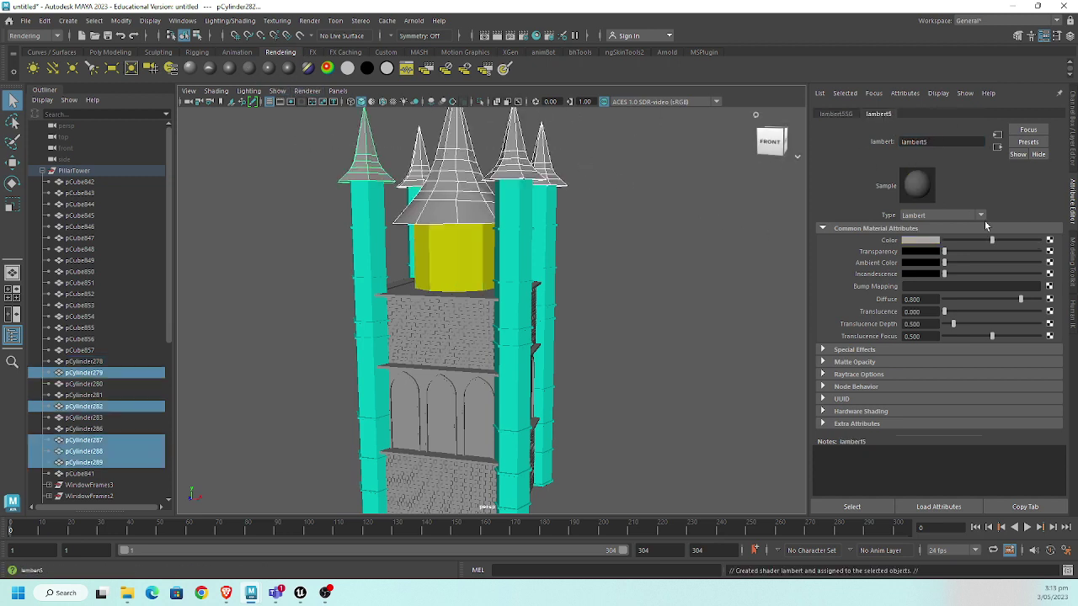
pyautogui.click(920, 240)
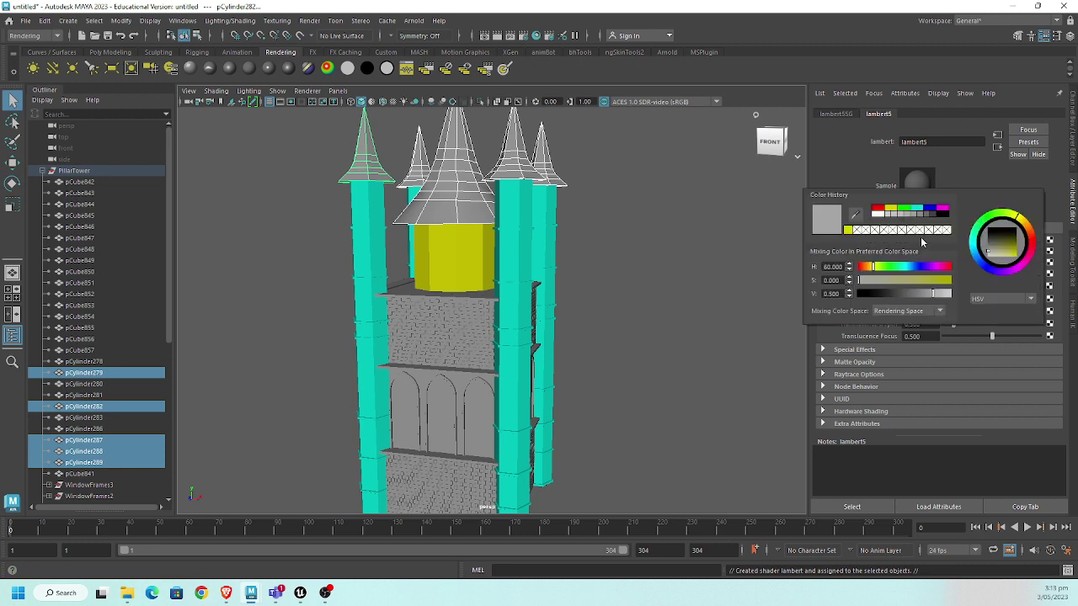
pyautogui.click(876, 208)
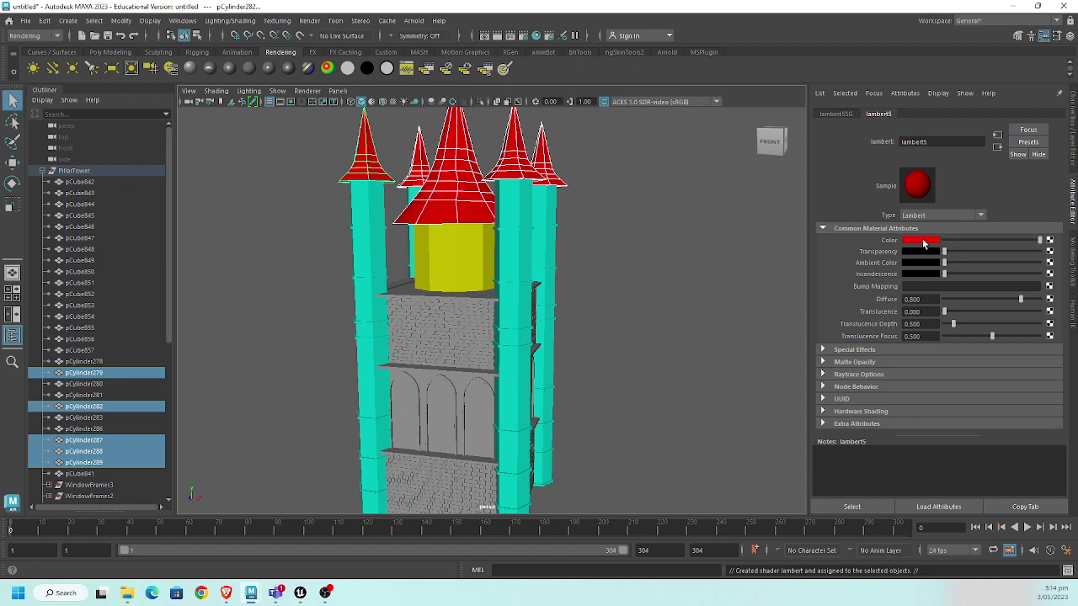
pyautogui.doubleClick(937, 143)
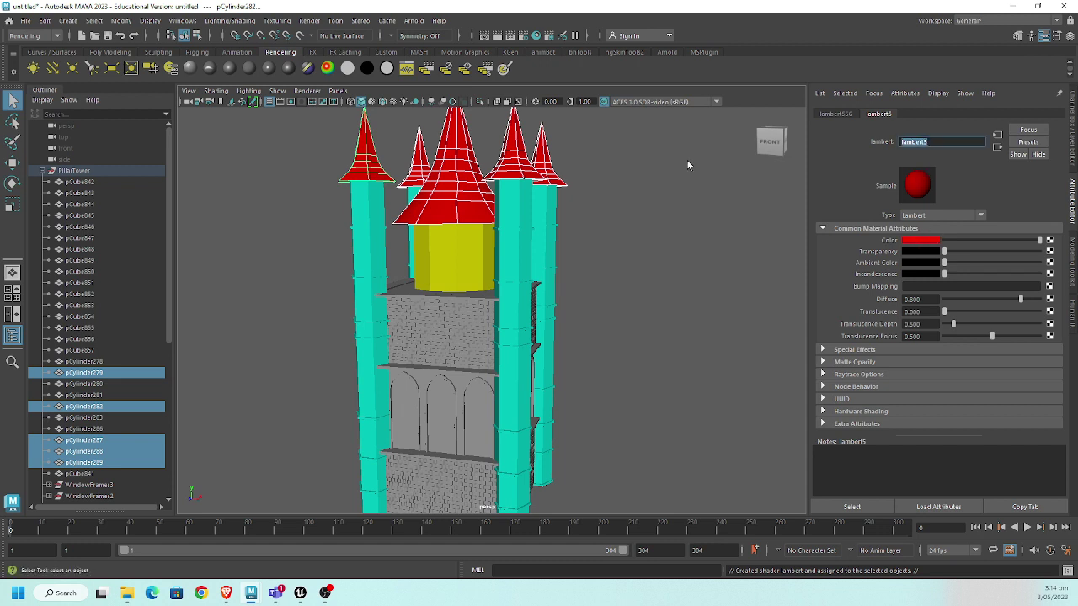
pyautogui.write('aoofs_mat')
pyautogui.press('Return')
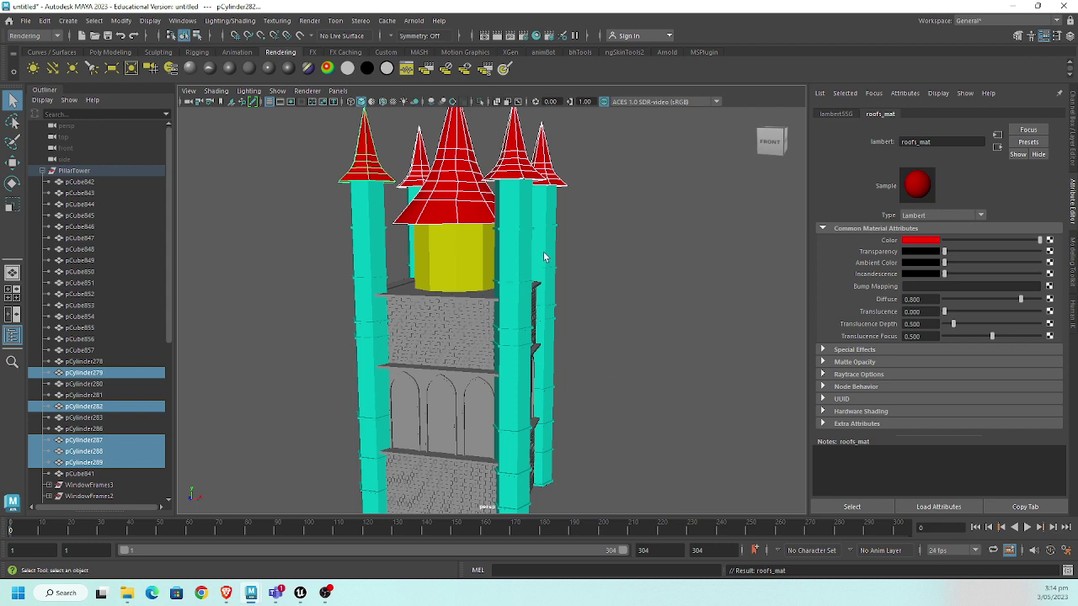
pyautogui.scroll(-3, 544, 253)
# - Combine the five roof cones into one mesh and the pillars into another
pyautogui.click(600, 238)
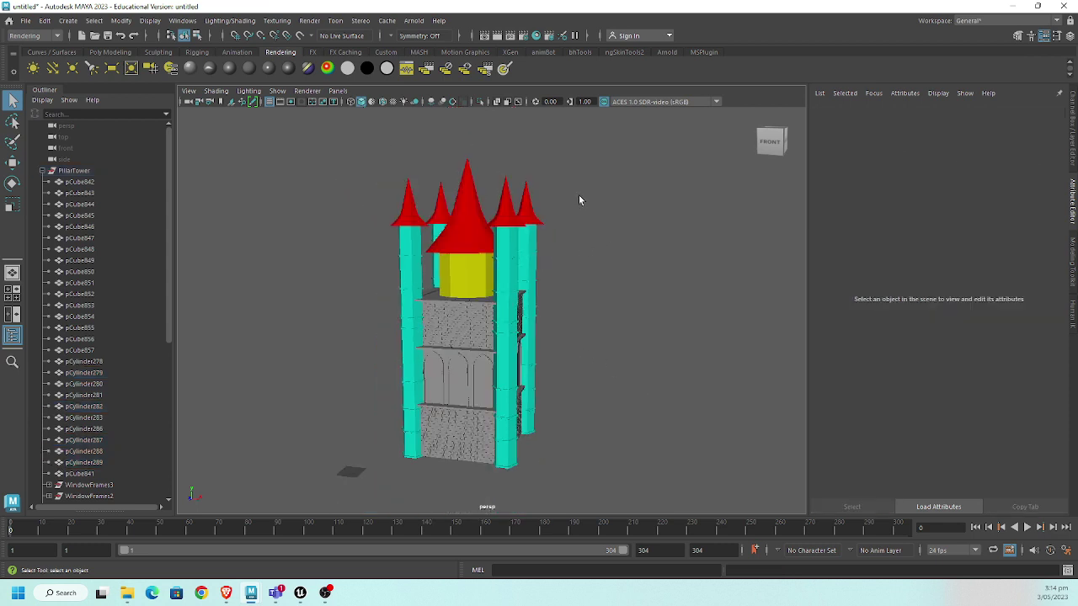
pyautogui.moveTo(578, 200); pyautogui.dragTo(271, 209)
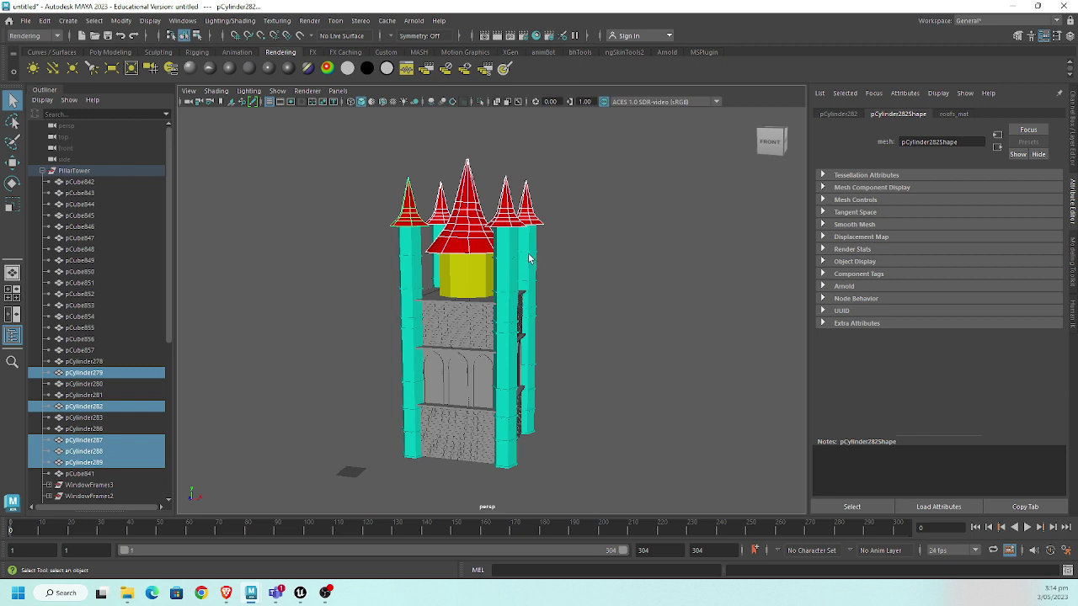
pyautogui.keyDown('shift'); pyautogui.moveTo(572, 207); pyautogui.dragTo(573, 441, button='right'); pyautogui.keyUp('shift')
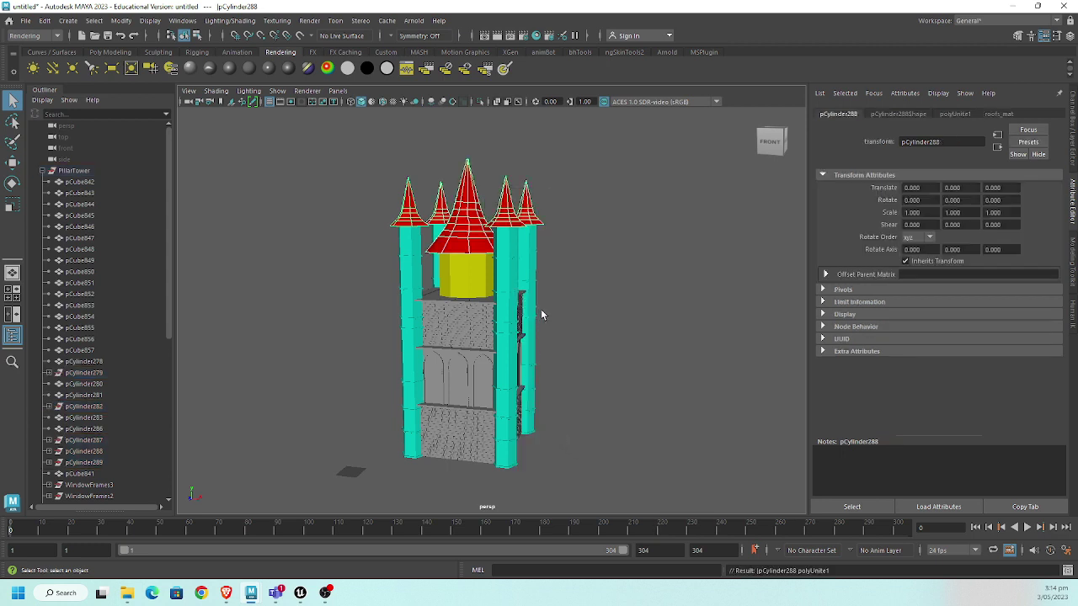
pyautogui.click(532, 253)
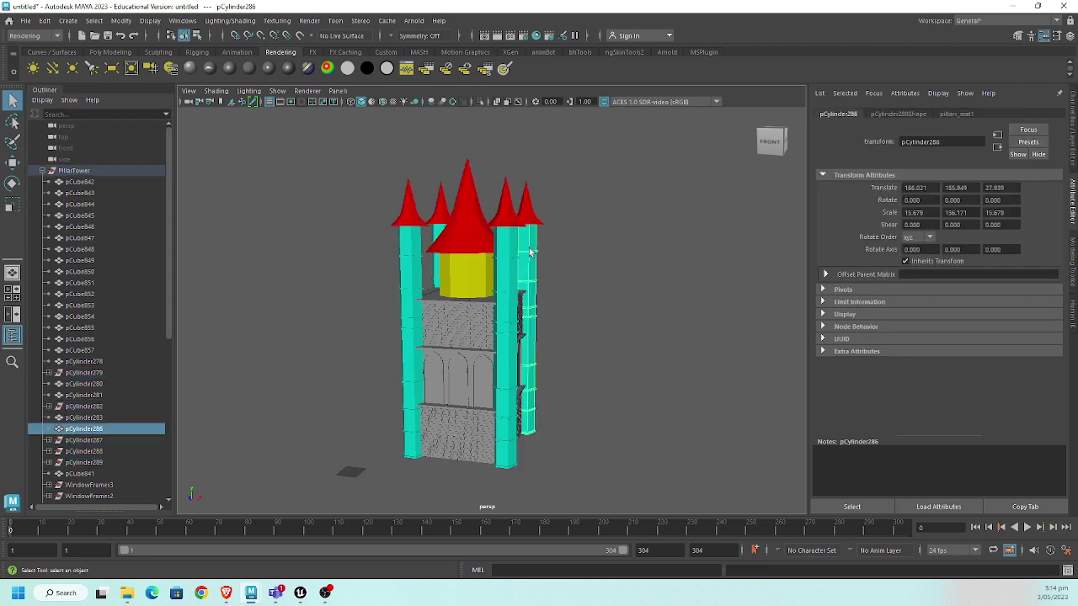
pyautogui.keyDown('shift'); pyautogui.click(505, 256); pyautogui.keyUp('shift')
pyautogui.keyDown('shift'); pyautogui.click(408, 242); pyautogui.keyUp('shift')
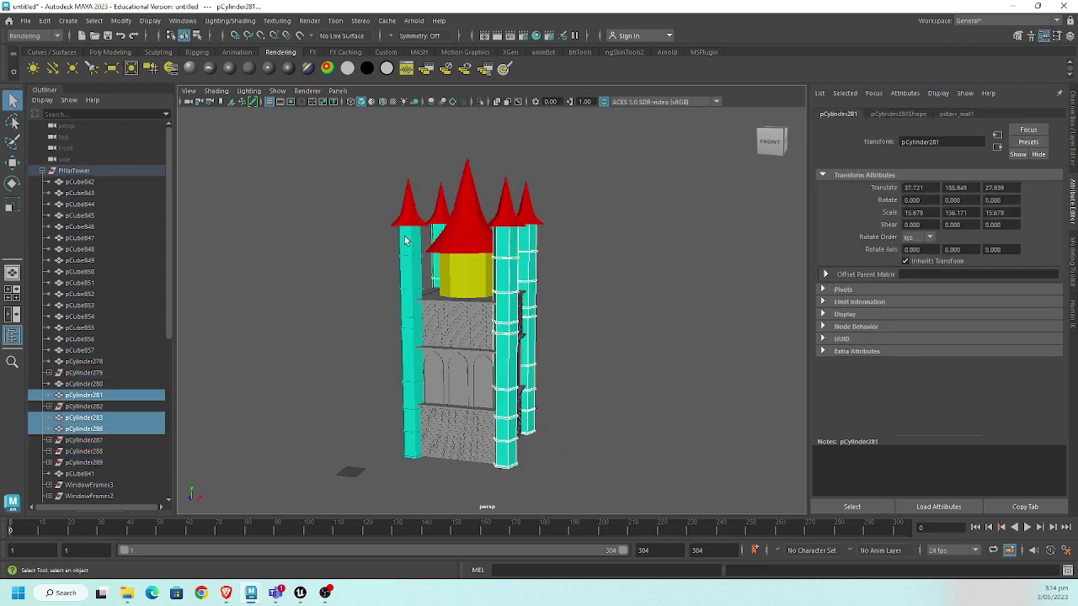
pyautogui.keyDown('shift'); pyautogui.moveTo(630, 226); pyautogui.dragTo(623, 464, button='right'); pyautogui.keyUp('shift')
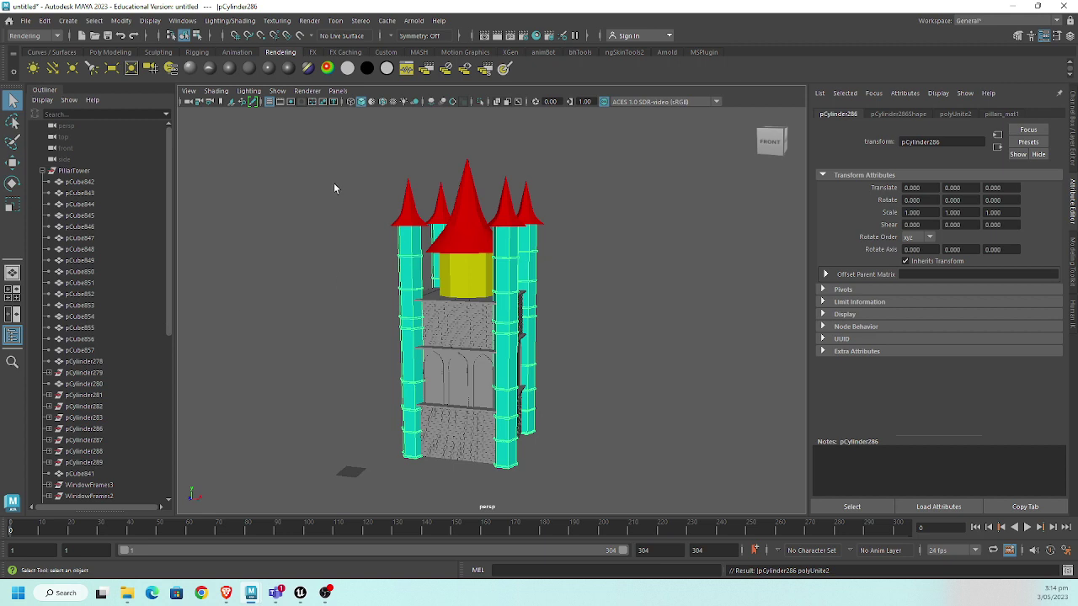
# - Delete construction history on the combined roofs and pillars meshes
pyautogui.click(529, 207)
pyautogui.click(478, 273)
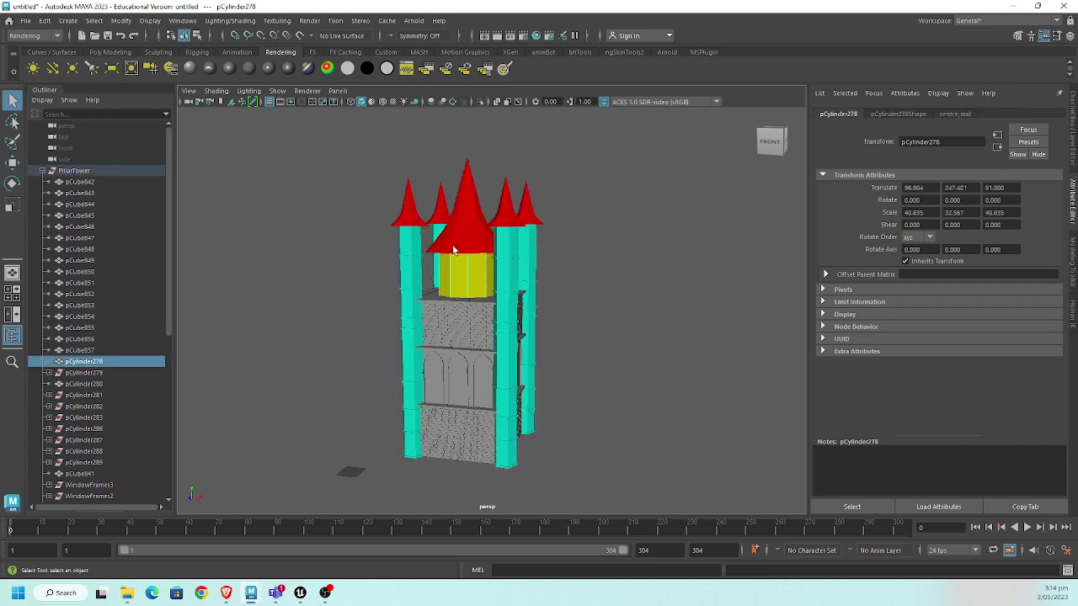
pyautogui.moveTo(329, 182); pyautogui.dragTo(569, 231)
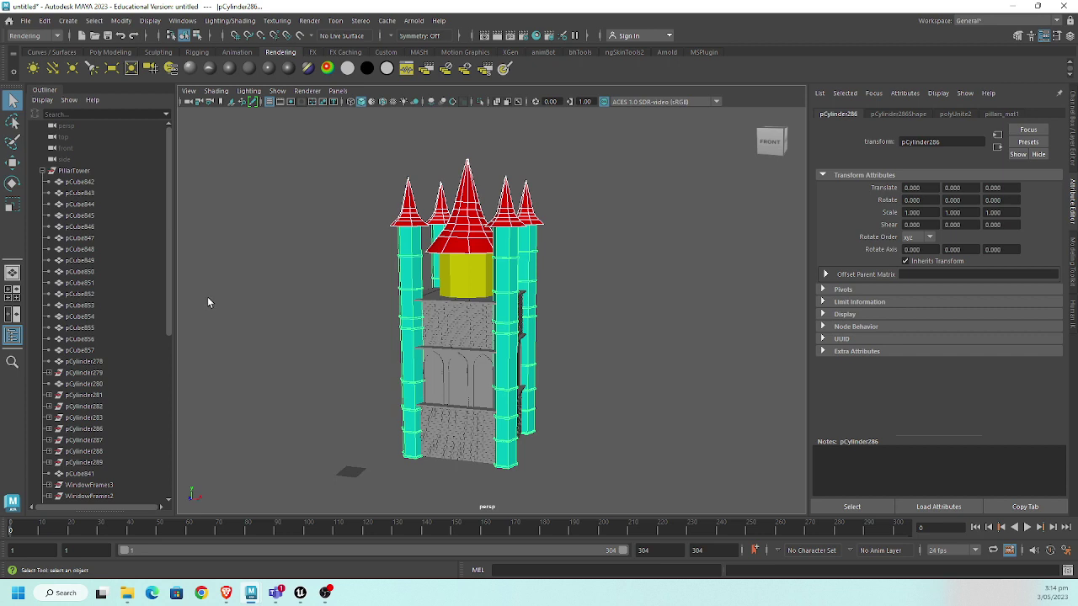
pyautogui.hotkey('alt', 'shift', 'd')
# - Unparent the yellow centre cylinder from the PillarTower group
pyautogui.scroll(-5, 120, 323)
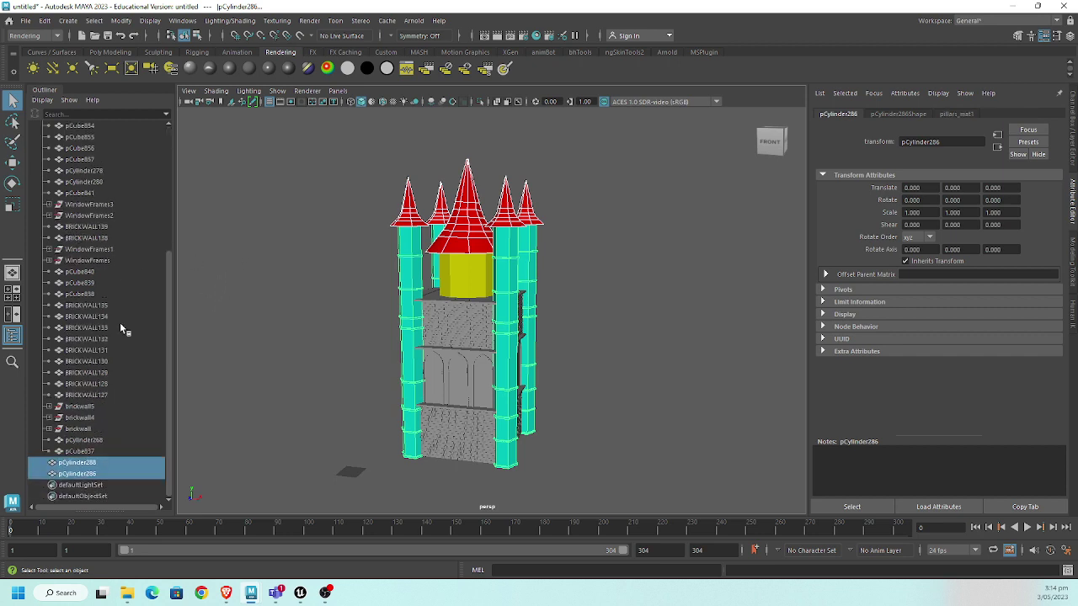
pyautogui.scroll(5, 119, 330)
pyautogui.click(75, 171)
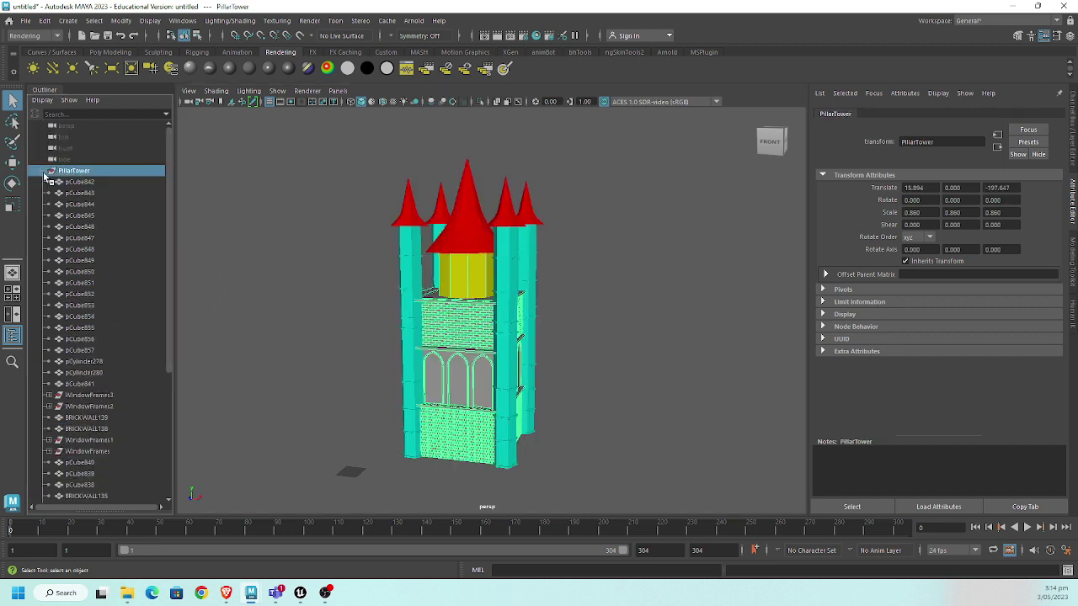
pyautogui.click(52, 171)
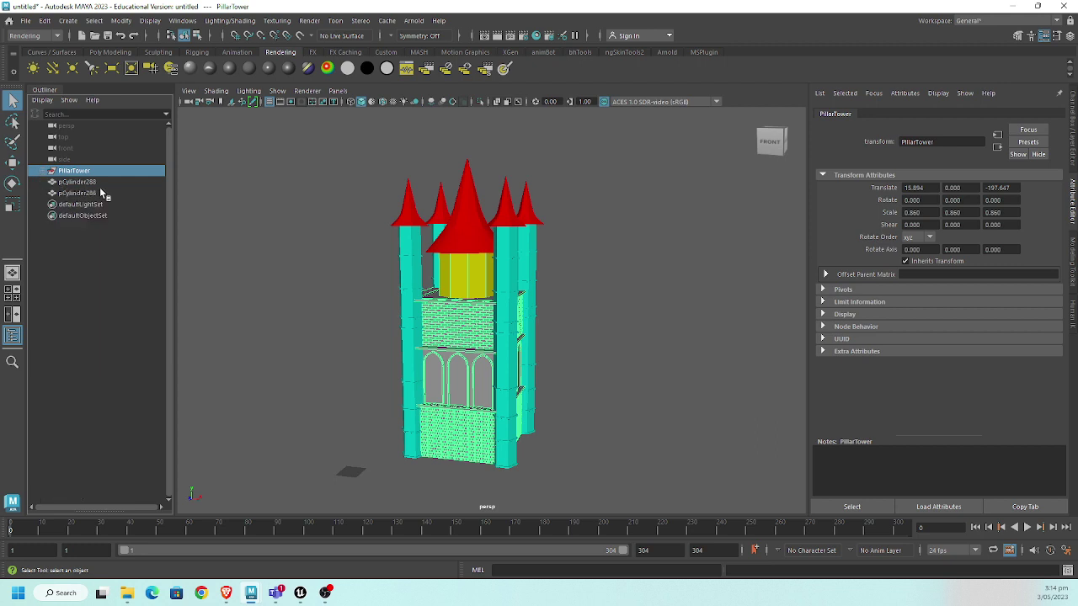
pyautogui.click(51, 171)
pyautogui.click(459, 275)
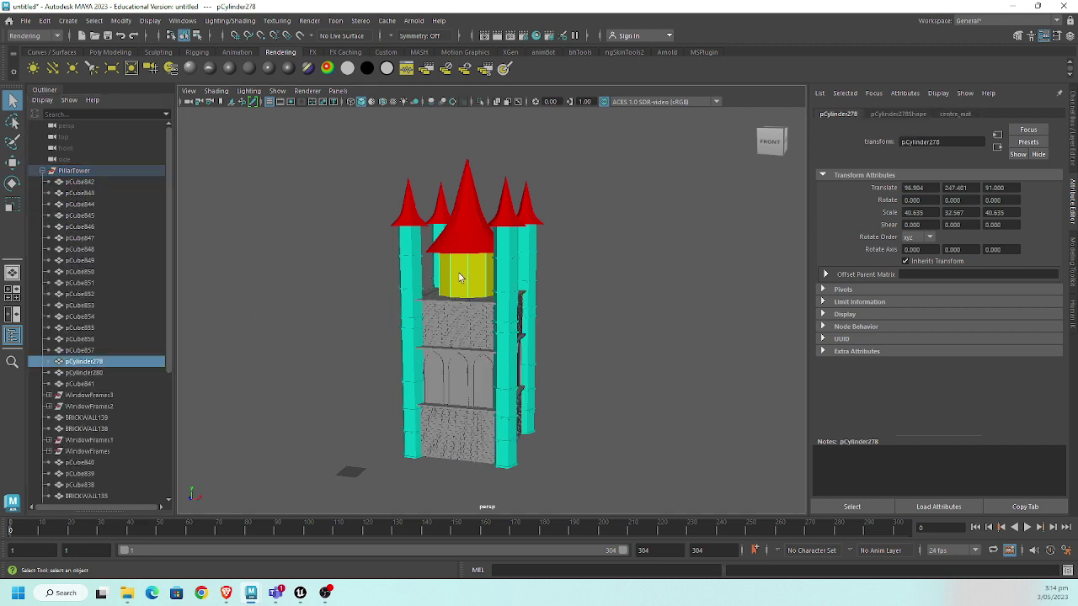
pyautogui.hotkey('shift', 'p')
# - Combine the remaining PillarTower wall, brick and window pieces into one mesh, pCube842
pyautogui.scroll(-5, 149, 341)
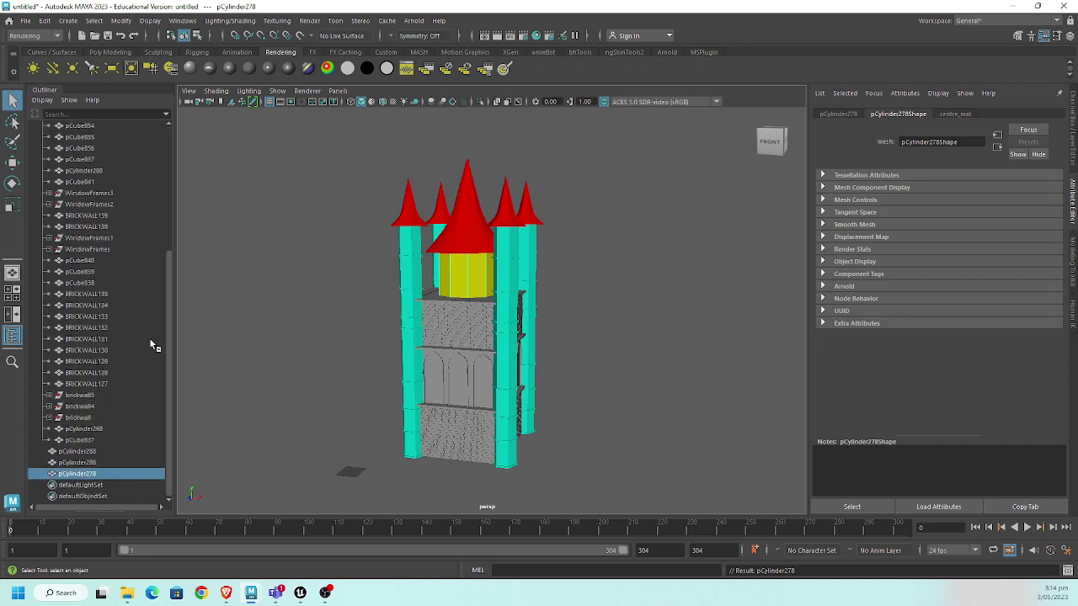
pyautogui.scroll(5, 145, 337)
pyautogui.click(84, 172)
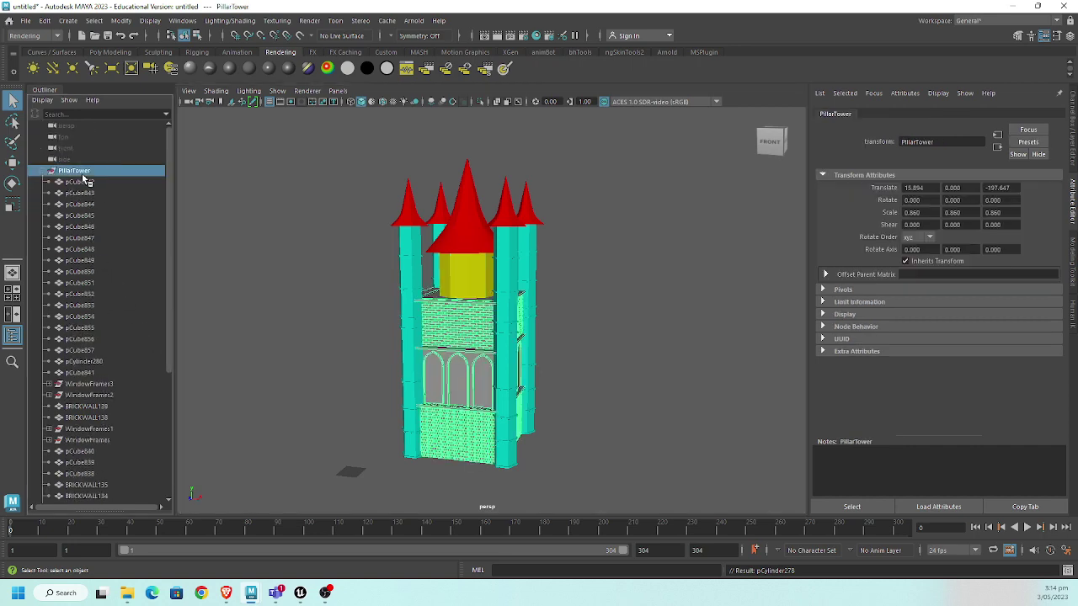
pyautogui.click(41, 171)
pyautogui.scroll(3, 304, 289)
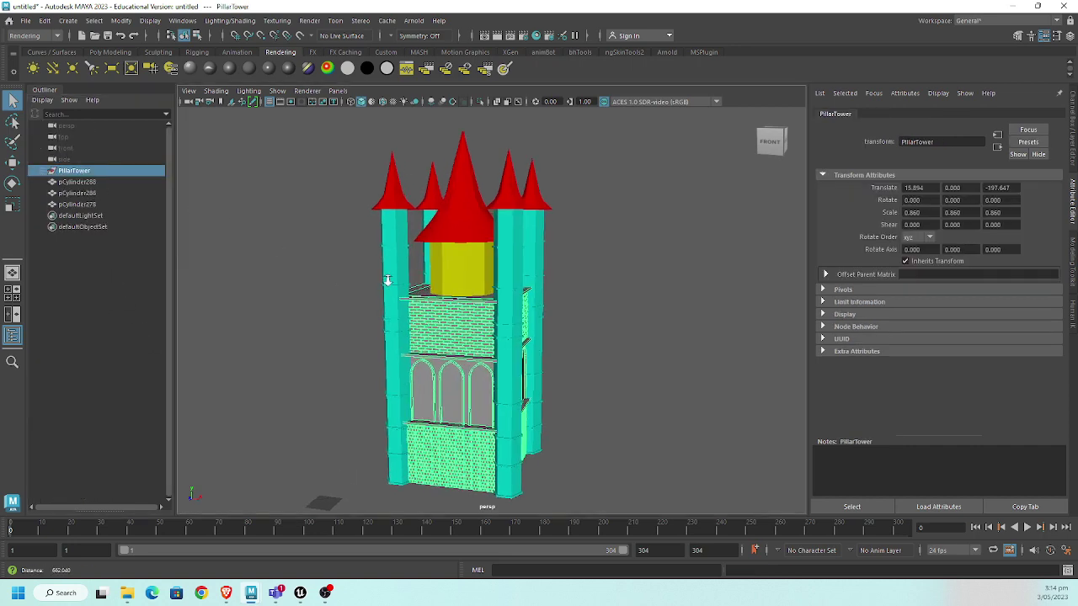
pyautogui.keyDown('shift'); pyautogui.moveTo(378, 261); pyautogui.dragTo(359, 494, button='right'); pyautogui.keyUp('shift')
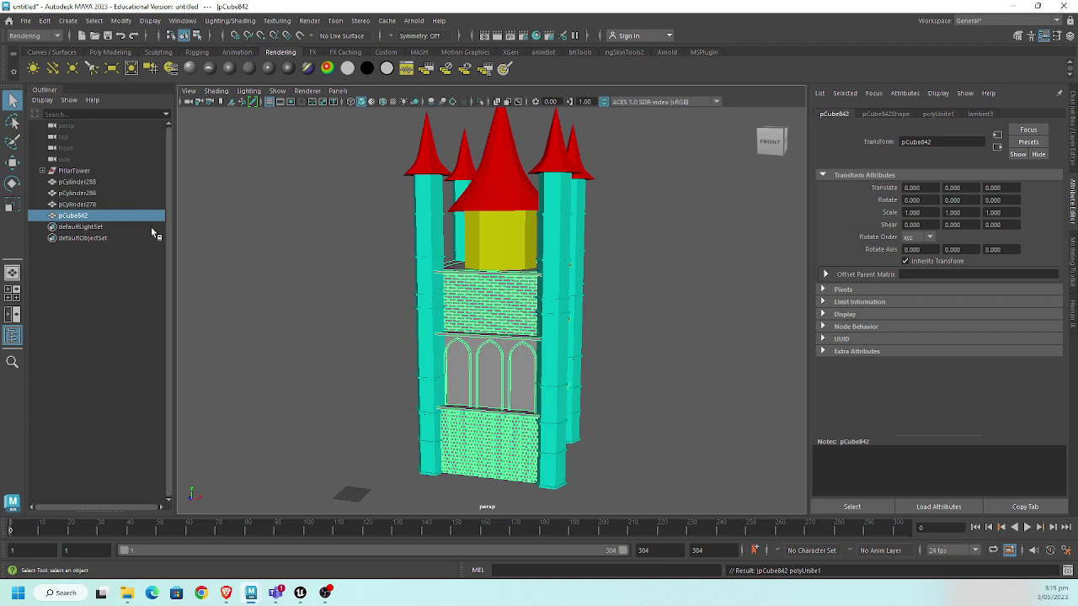
pyautogui.keyDown('alt'); pyautogui.moveTo(404, 211); pyautogui.dragTo(337, 234); pyautogui.keyUp('alt')
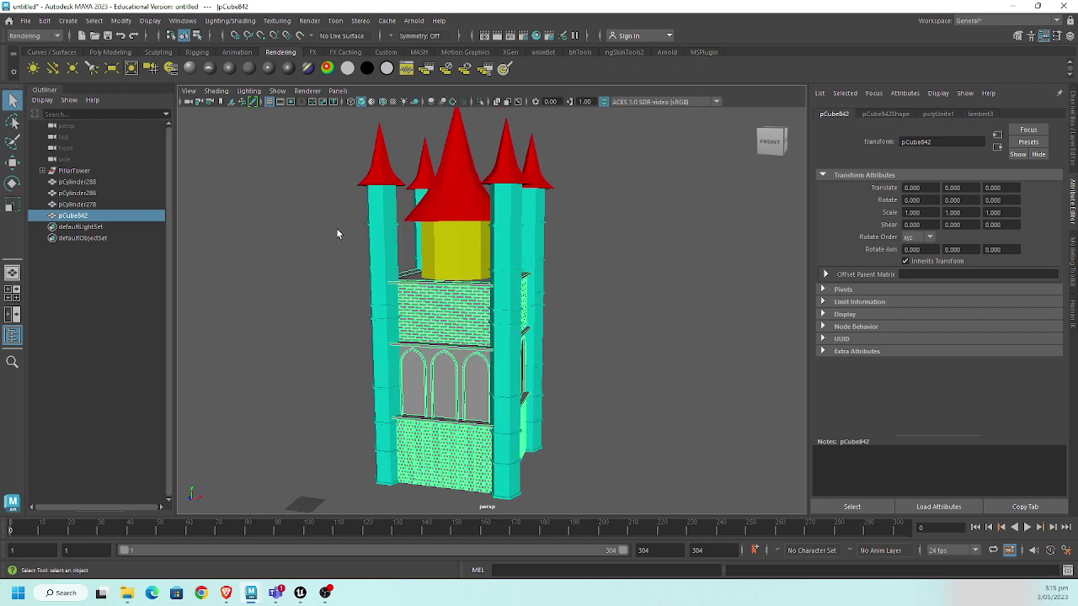
# - Rename the merged wall mesh to body and pCylinder278 to centre
pyautogui.doubleClick(74, 216)
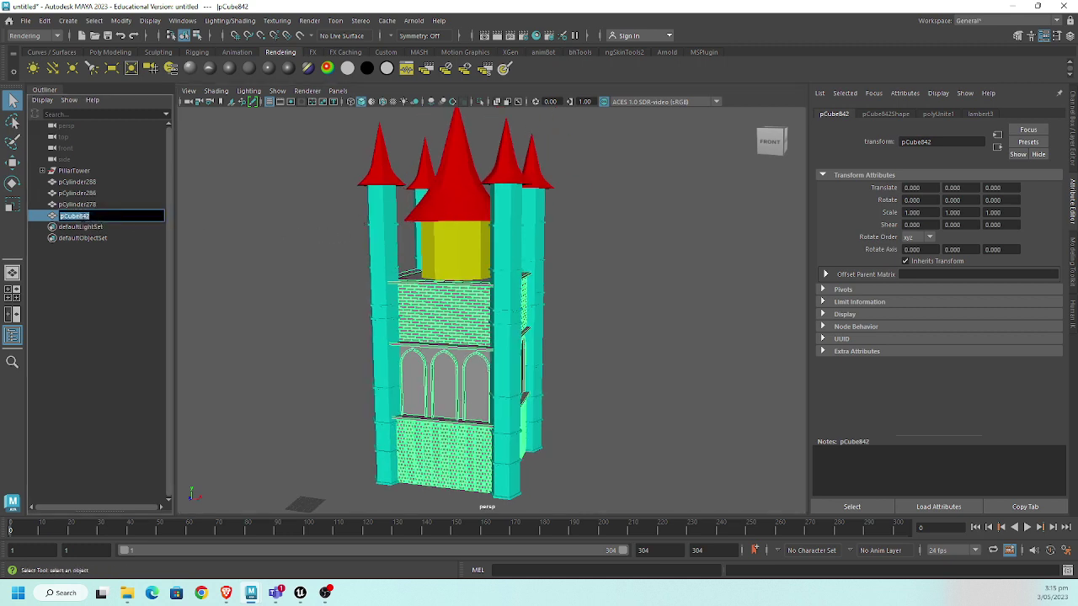
pyautogui.write('body')
pyautogui.press('Return')
pyautogui.click(80, 205)
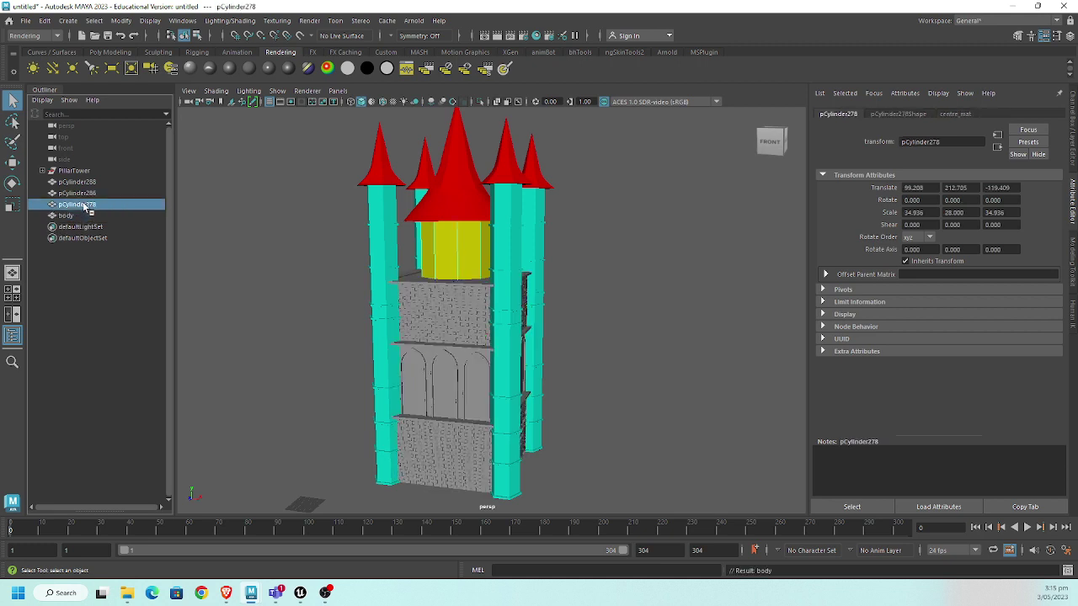
pyautogui.doubleClick(85, 205)
pyautogui.write('centre')
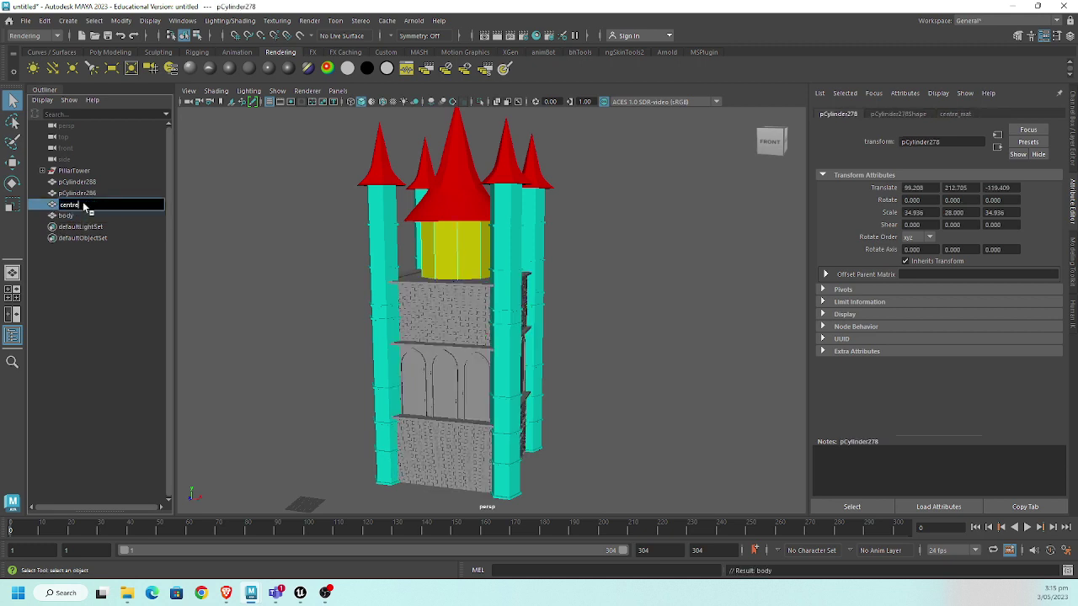
pyautogui.press('Return')
# - Rename the pillar mesh pCylinder286 to pillars and the roof mesh to roofs
pyautogui.click(75, 194)
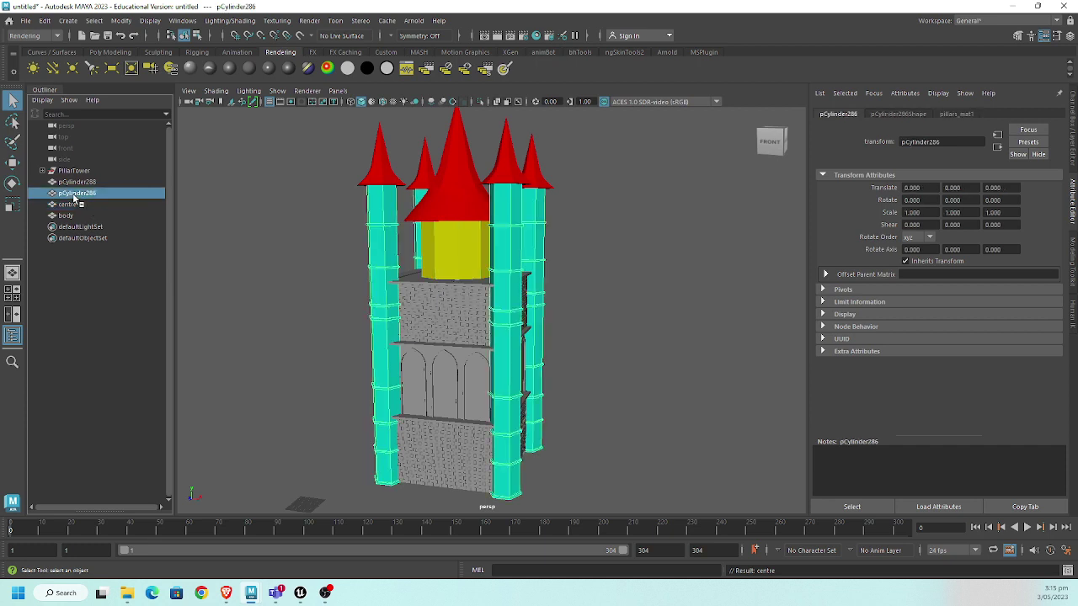
pyautogui.doubleClick(74, 196)
pyautogui.write('pill')
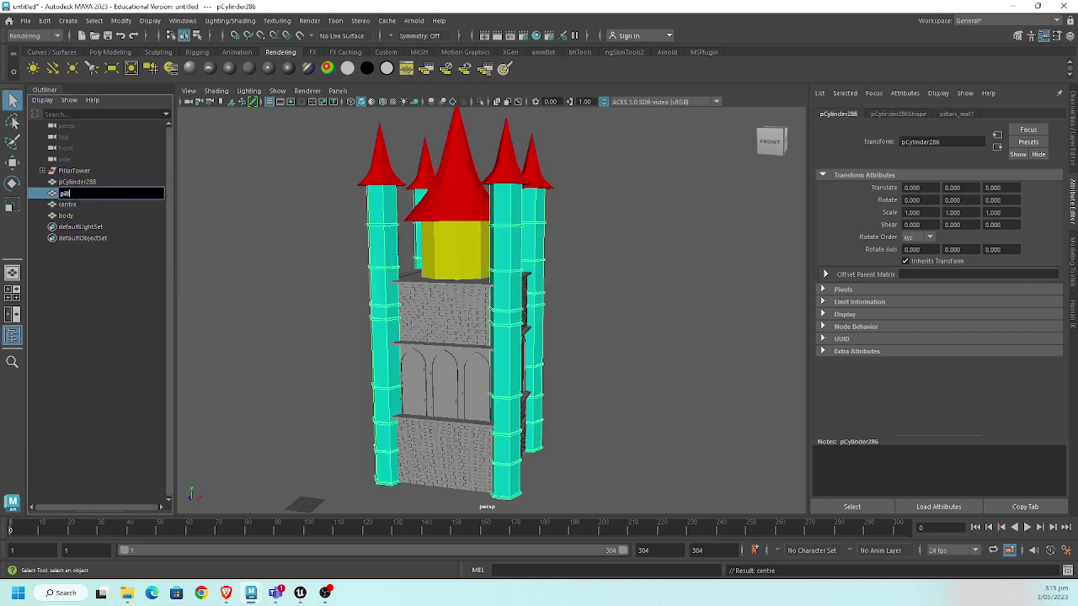
pyautogui.write('ars')
pyautogui.press('Return')
pyautogui.click(84, 182)
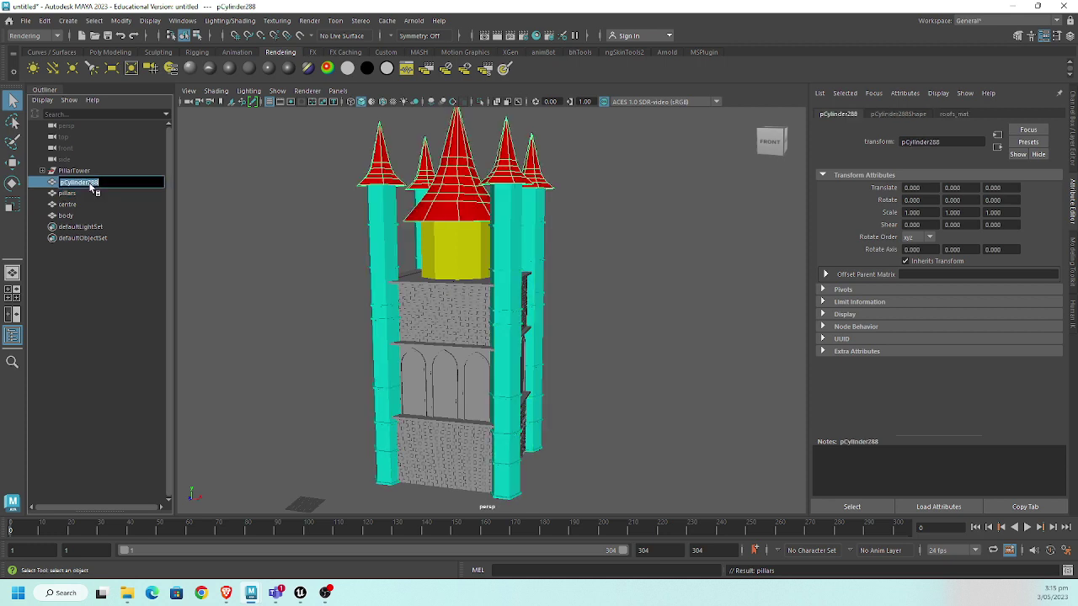
pyautogui.write('roofs')
pyautogui.press('Return')
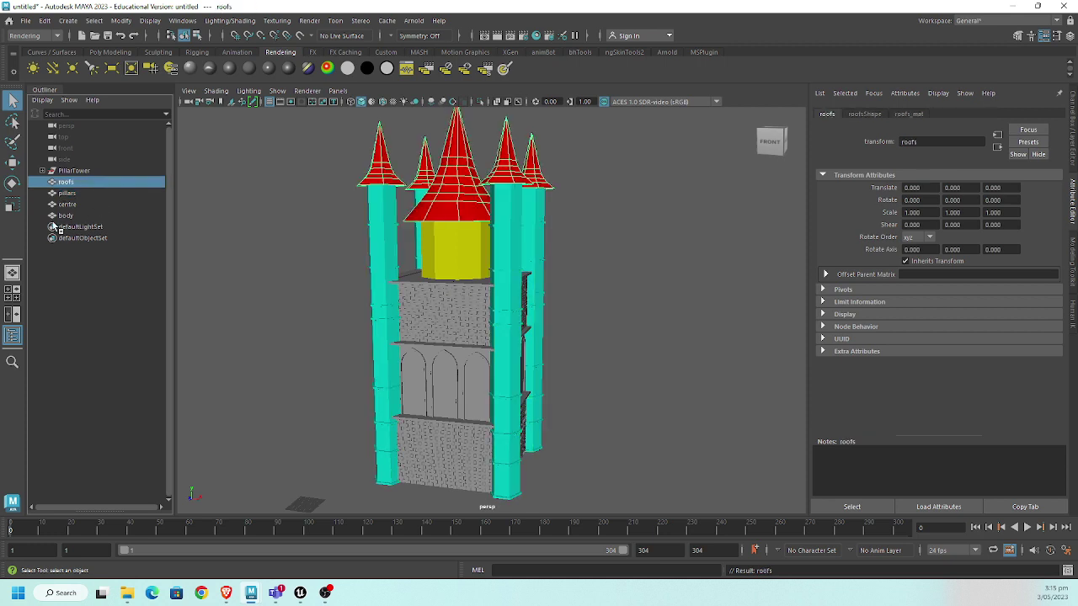
# - Parent roofs, pillars, centre and body under the PillarTower group
pyautogui.moveTo(64, 217); pyautogui.dragTo(74, 186)
pyautogui.click(71, 183)
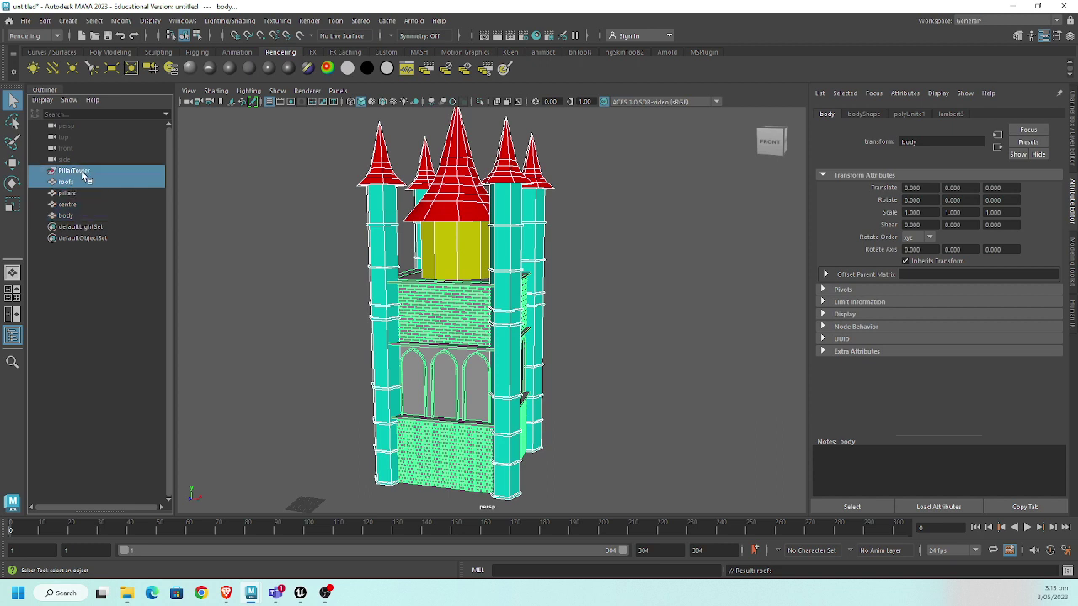
pyautogui.keyDown('shift'); pyautogui.click(71, 217); pyautogui.keyUp('shift')
pyautogui.moveTo(72, 212); pyautogui.dragTo(80, 180)
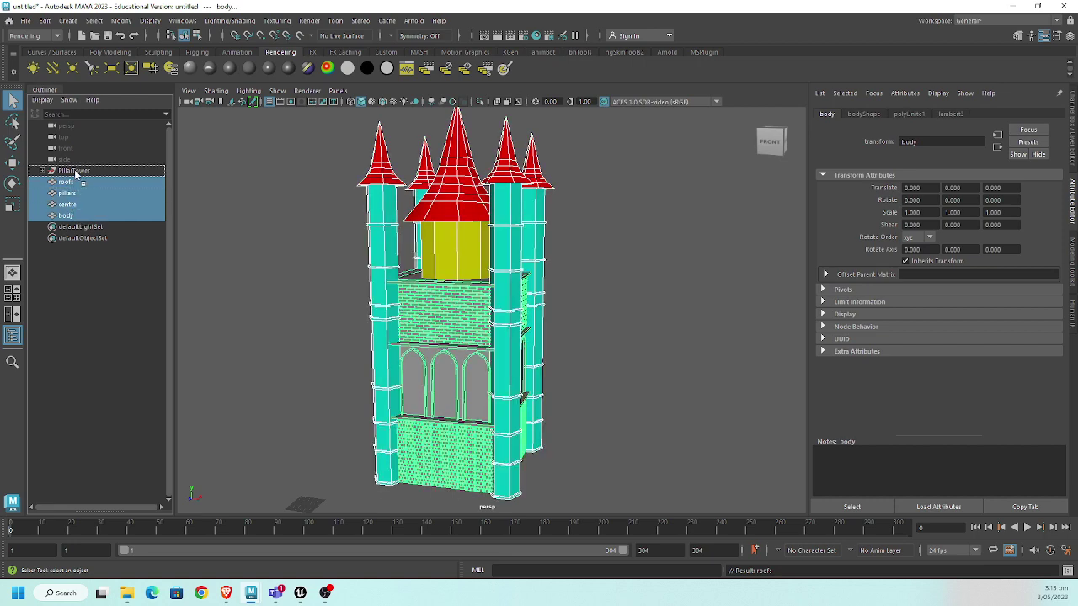
pyautogui.press('Delete')
pyautogui.click(45, 172)
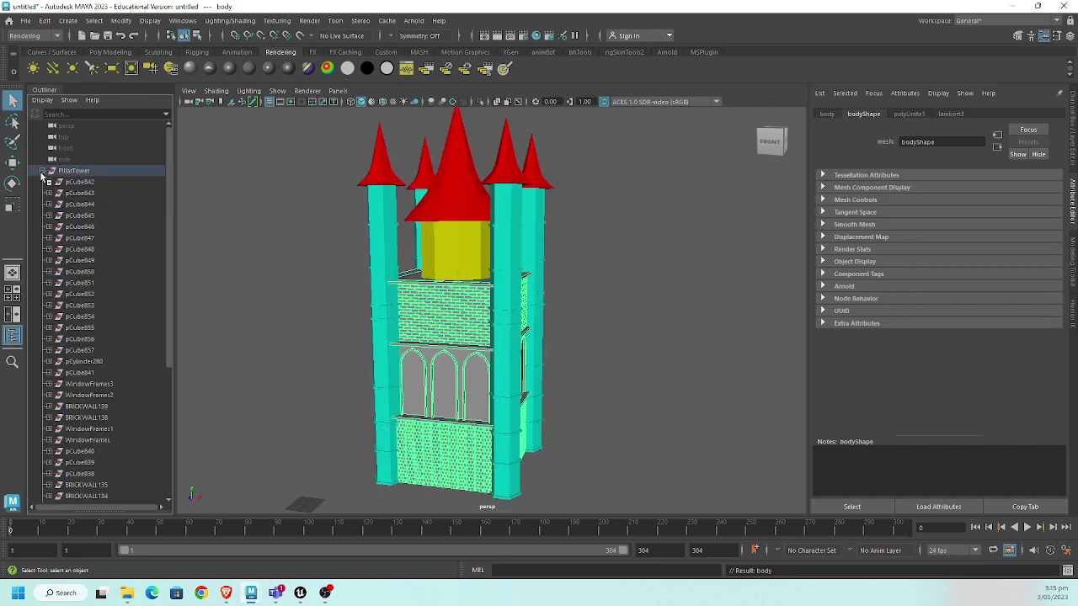
pyautogui.click(43, 171)
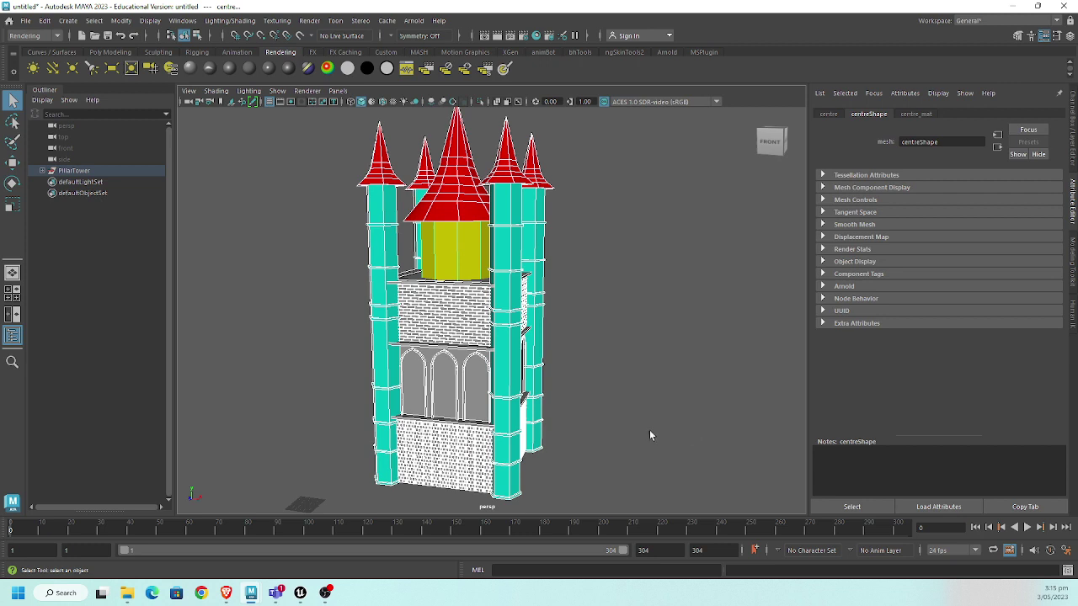
pyautogui.click(43, 171)
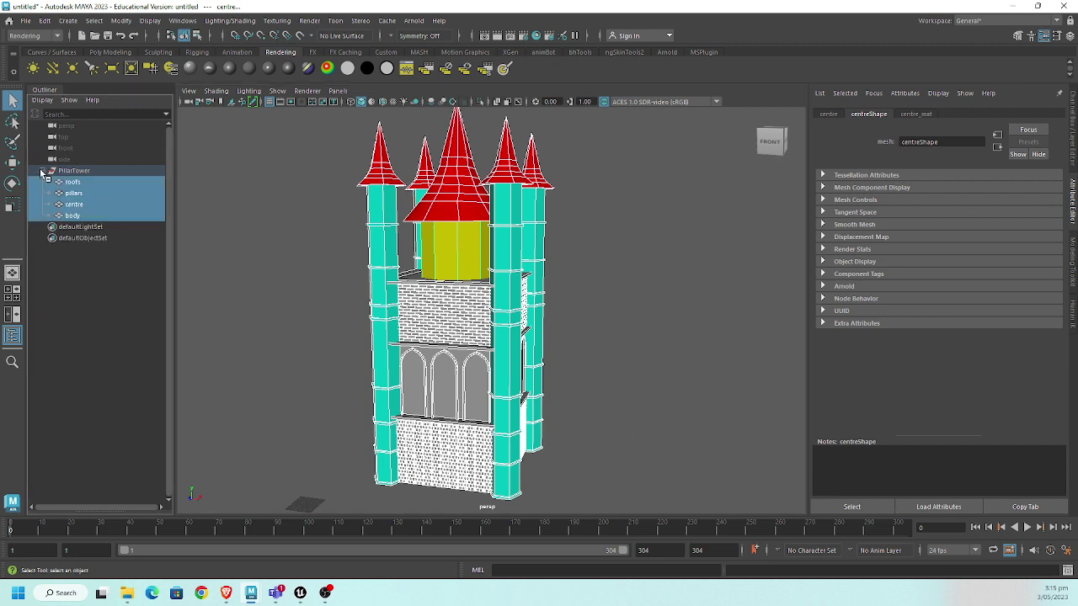
pyautogui.click(42, 171)
# - Select only the PillarTower group for export
pyautogui.click(327, 240)
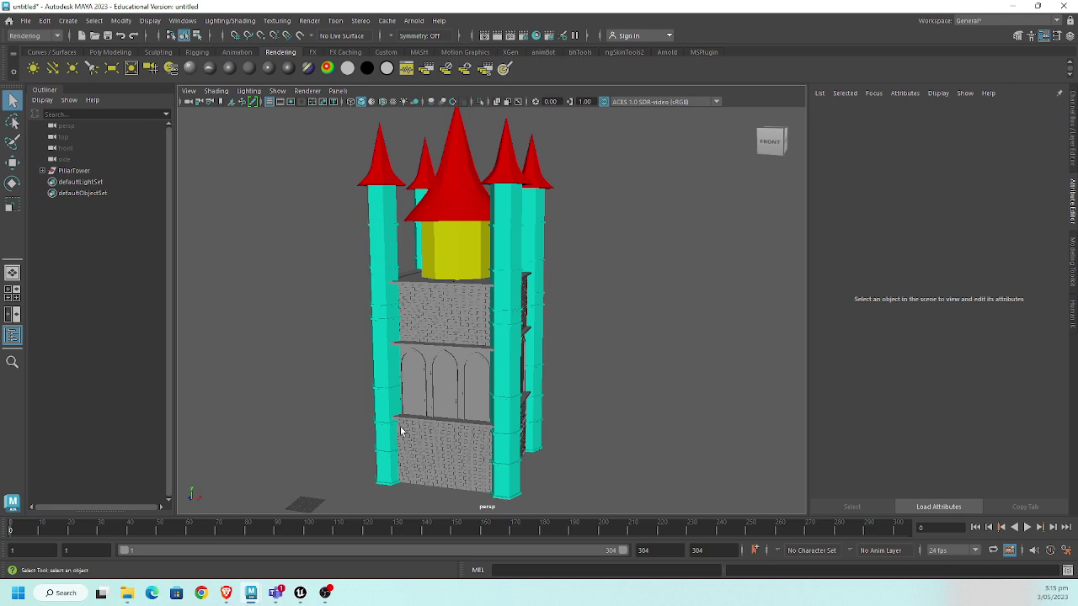
pyautogui.click(84, 172)
pyautogui.click(25, 20)
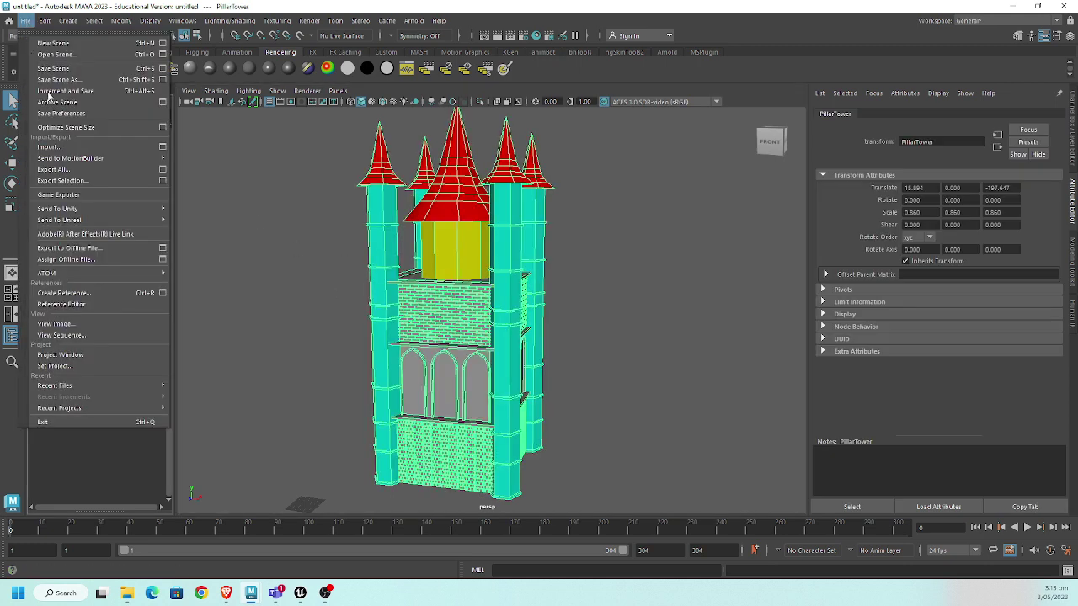
# - Export the selection into a new Pillars folder created on the Desktop
pyautogui.click(101, 180)
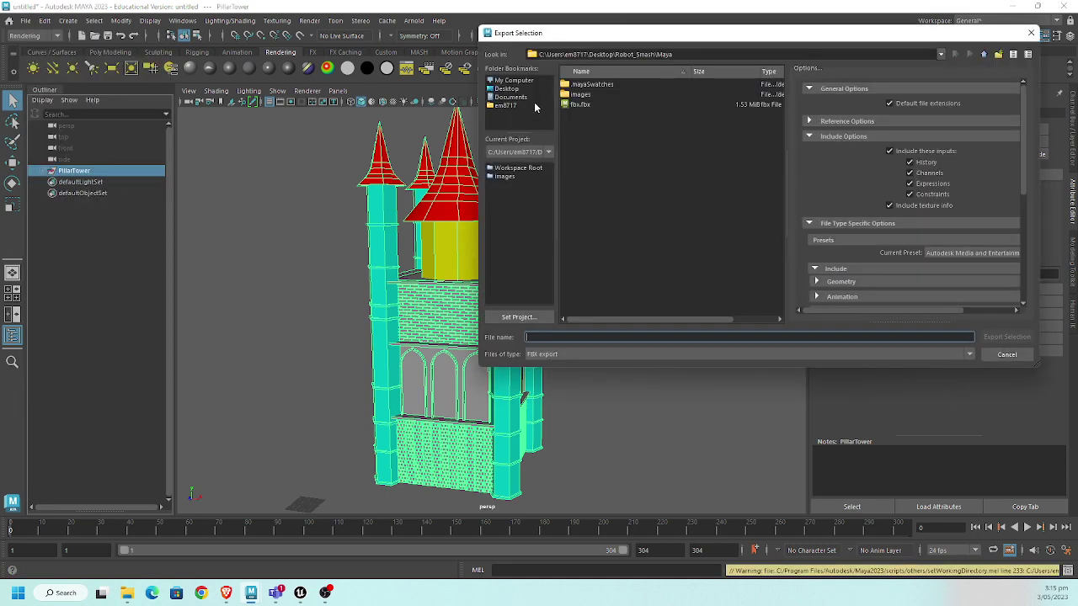
pyautogui.click(507, 88)
pyautogui.moveTo(741, 38); pyautogui.dragTo(464, 88)
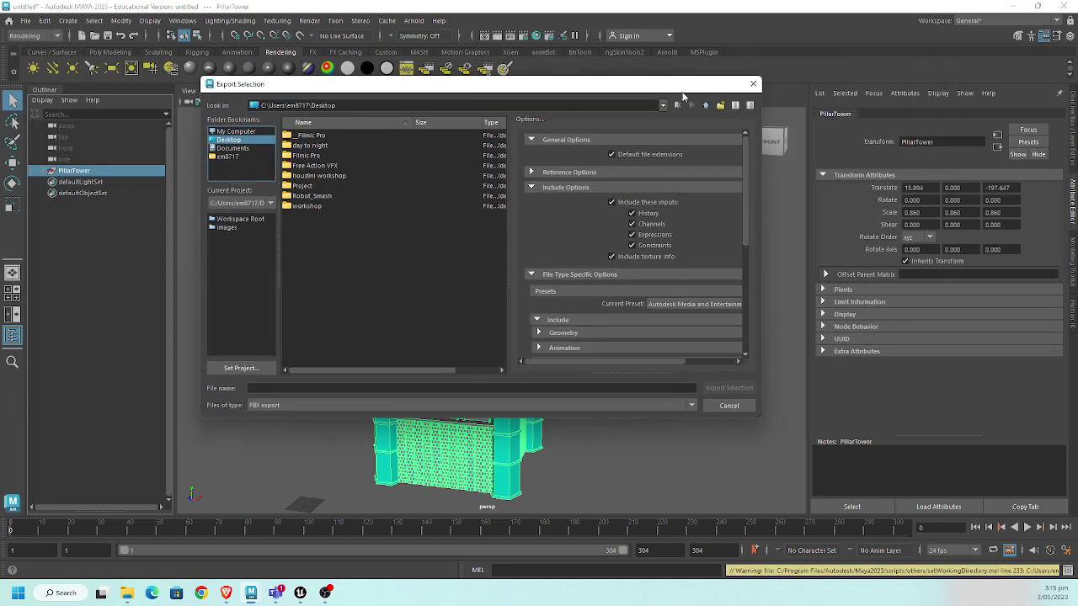
pyautogui.click(720, 106)
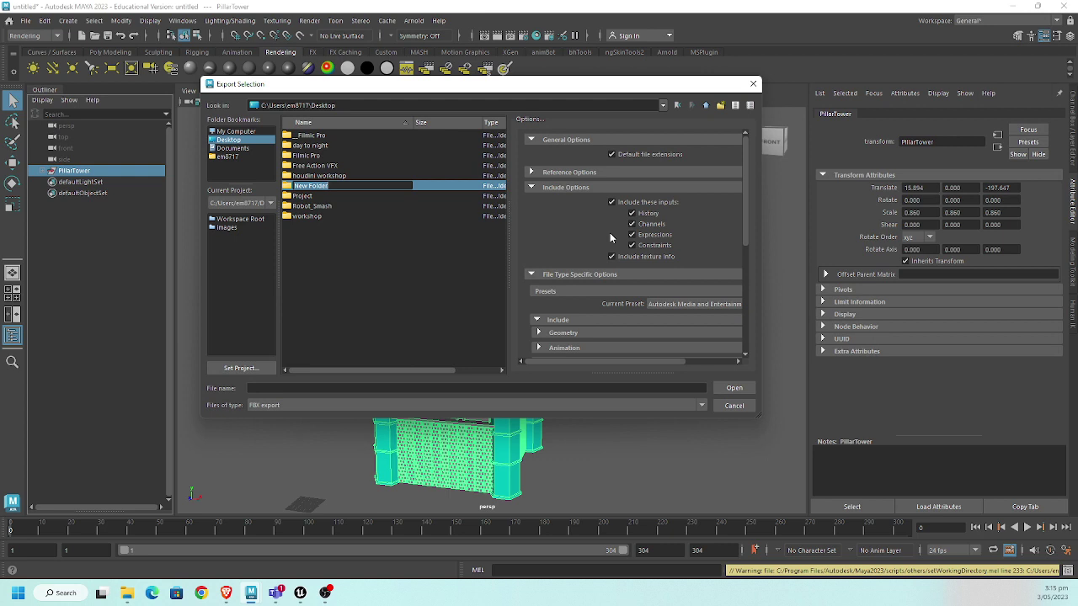
pyautogui.write('Pillars')
pyautogui.press('Return')
pyautogui.press('Return')
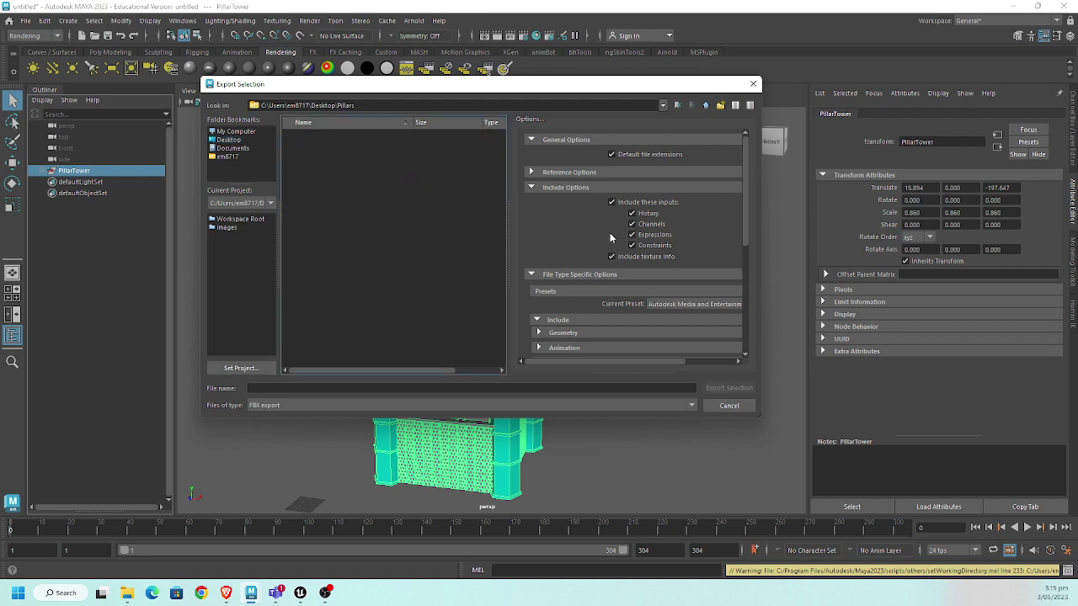
# - Save the export as pillars in FBX format
pyautogui.click(292, 388)
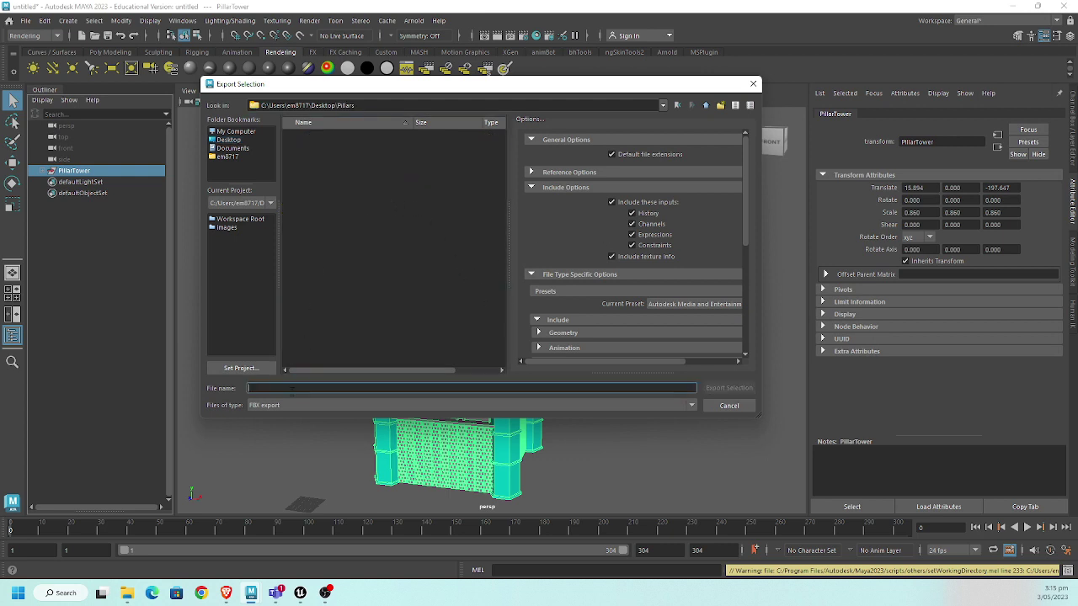
pyautogui.write('Pillar')
pyautogui.press('Return')
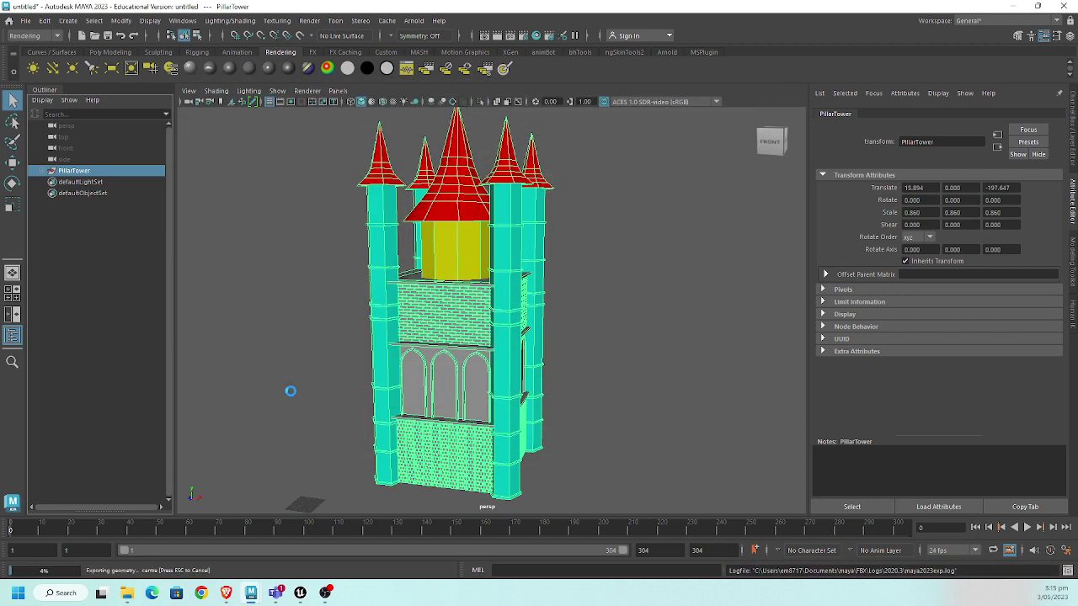
pyautogui.moveTo(300, 593)
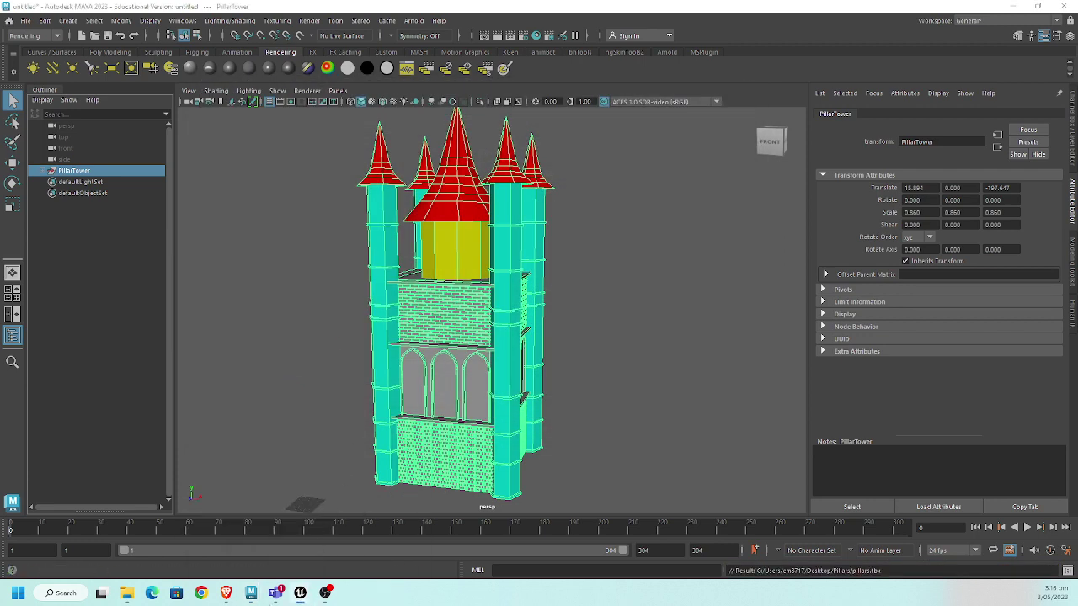
pyautogui.hotkey('alt', 'Tab')
# - Maximise Unreal Editor and open the Content folder in the content browser
pyautogui.doubleClick(741, 157)
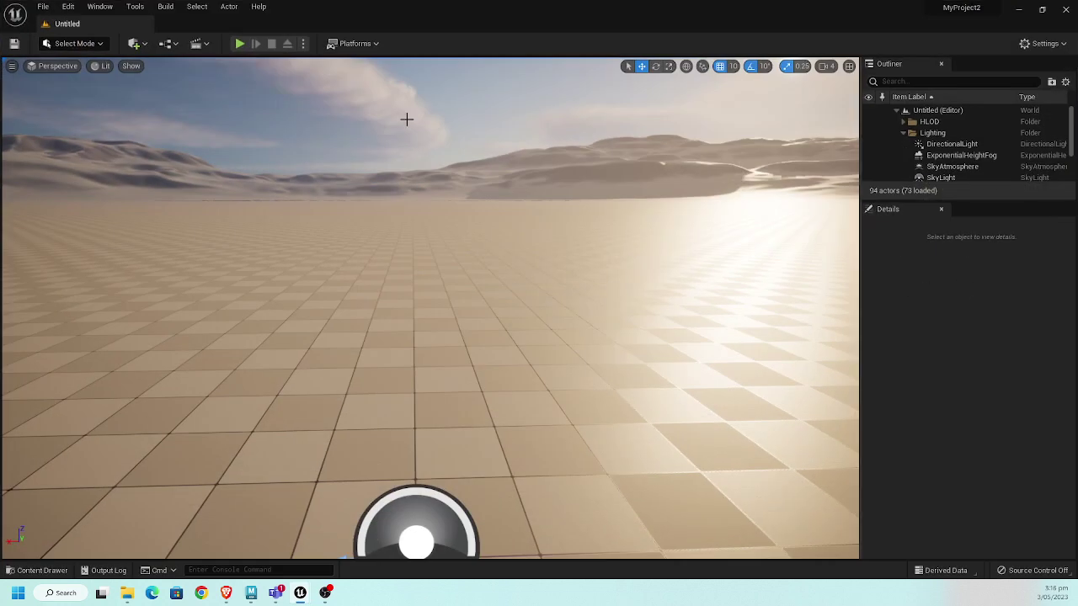
pyautogui.click(37, 570)
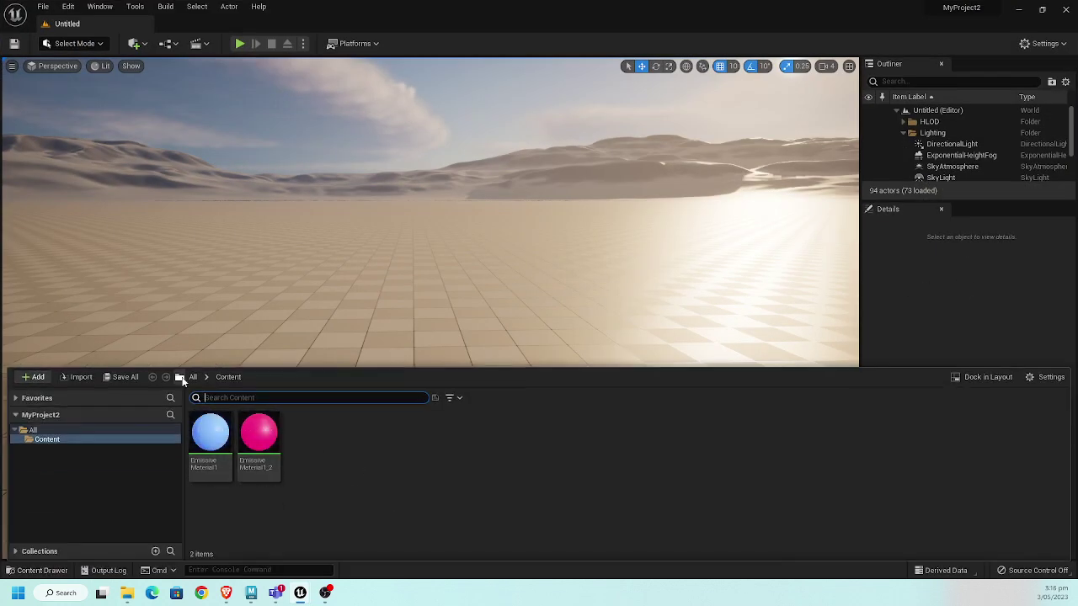
pyautogui.click(182, 378)
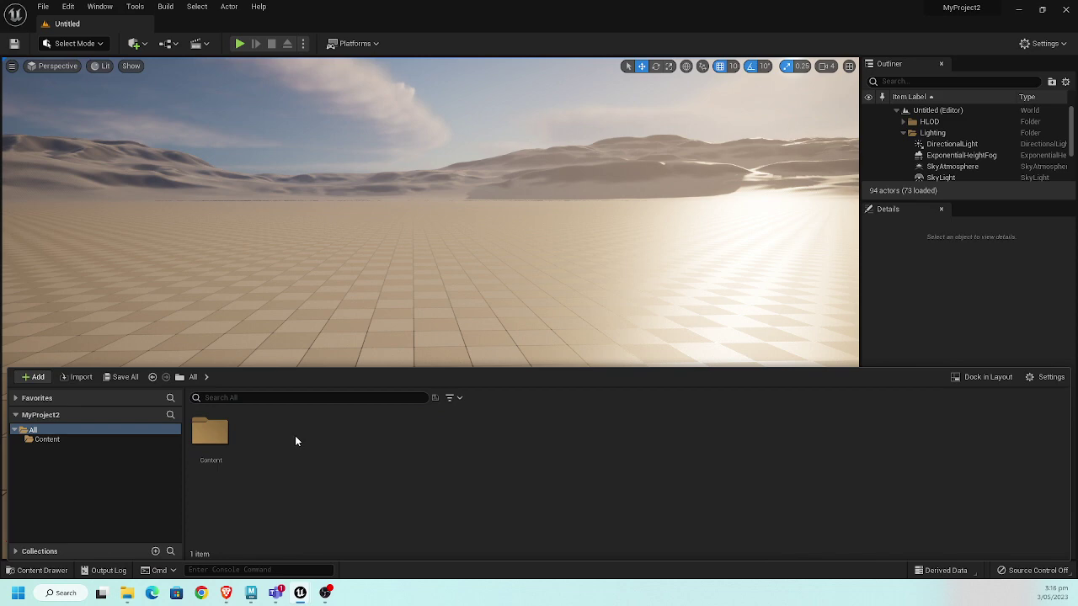
pyautogui.doubleClick(221, 432)
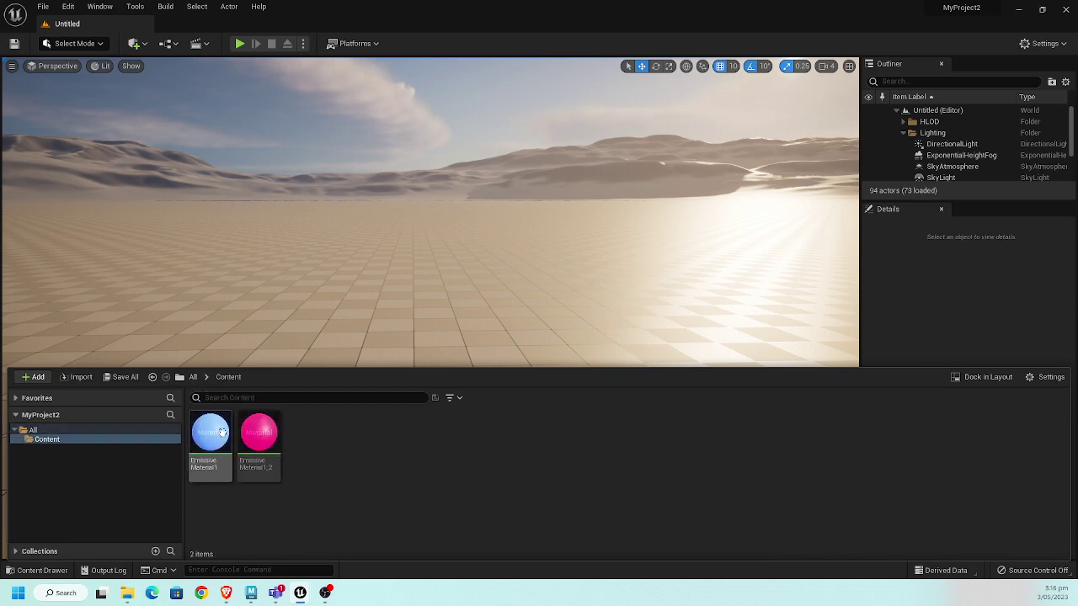
# - Create an empty level named test in Content and open it without saving
pyautogui.rightClick(359, 450)
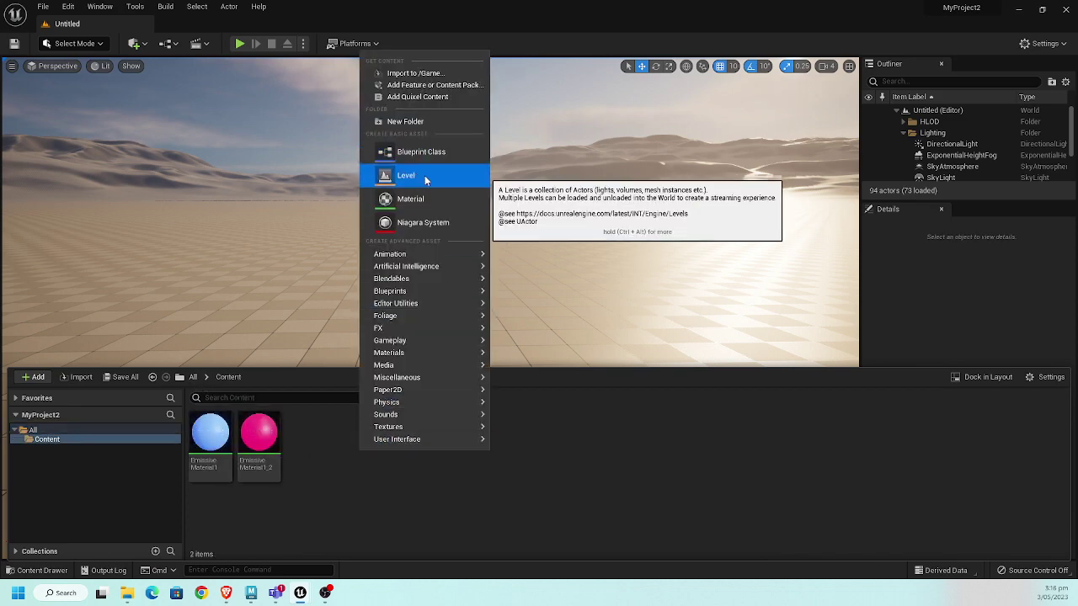
pyautogui.click(425, 175)
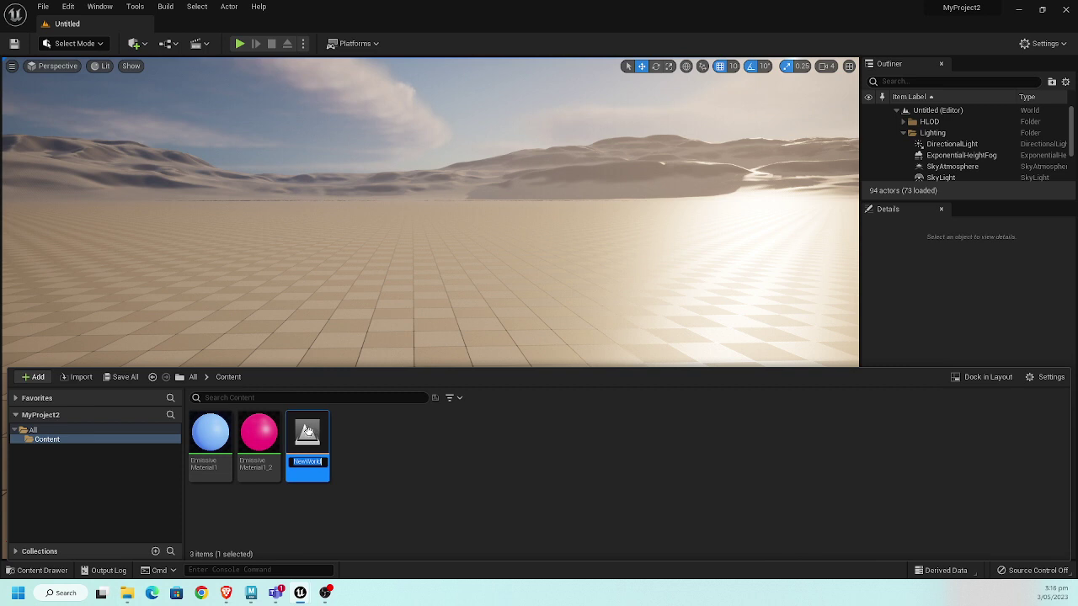
pyautogui.write('test')
pyautogui.press('Return')
pyautogui.doubleClick(303, 438)
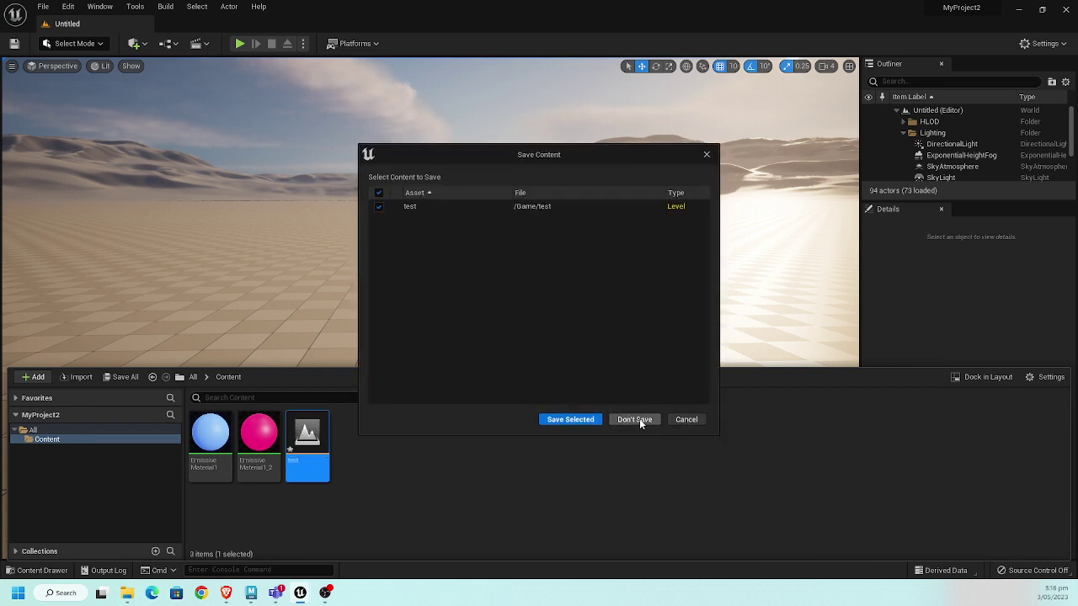
pyautogui.click(635, 419)
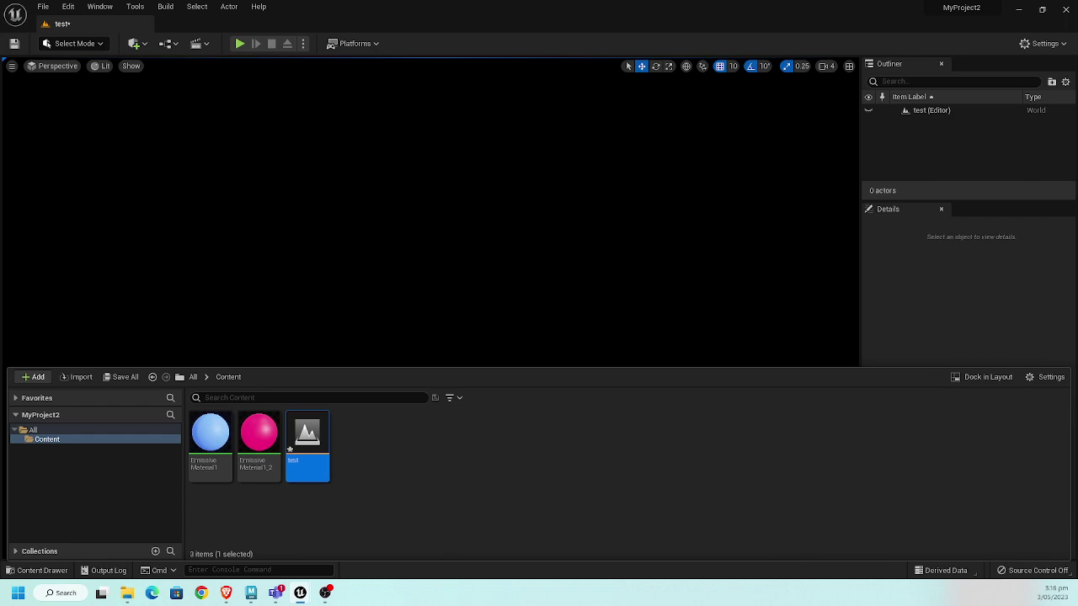
# - Add sky light, directional sun, sky atmosphere, volumetric clouds and height fog from the Env. Light Mixer
pyautogui.click(106, 8)
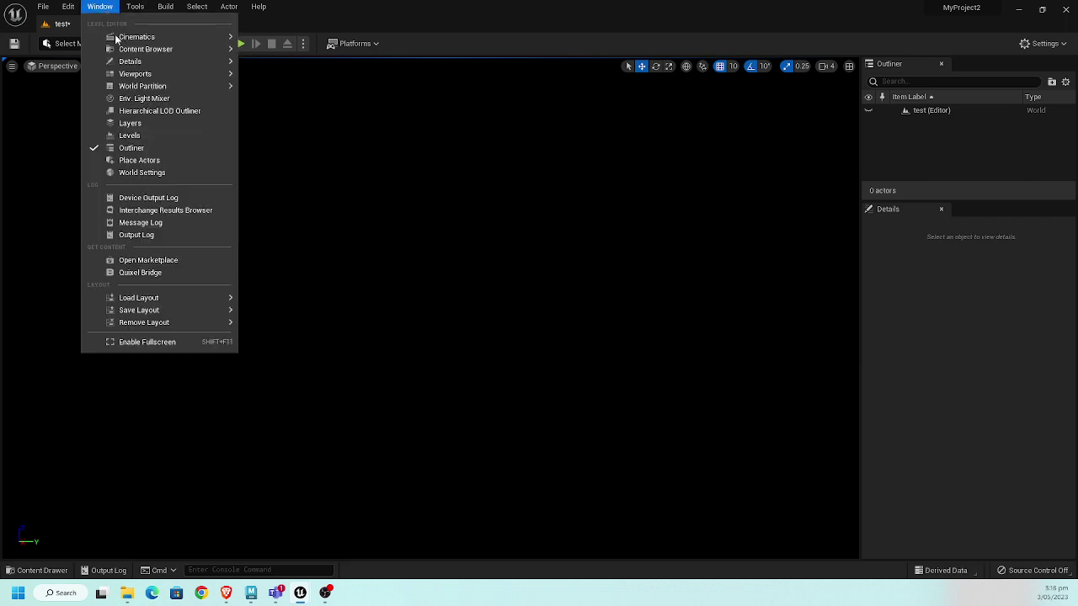
pyautogui.click(156, 99)
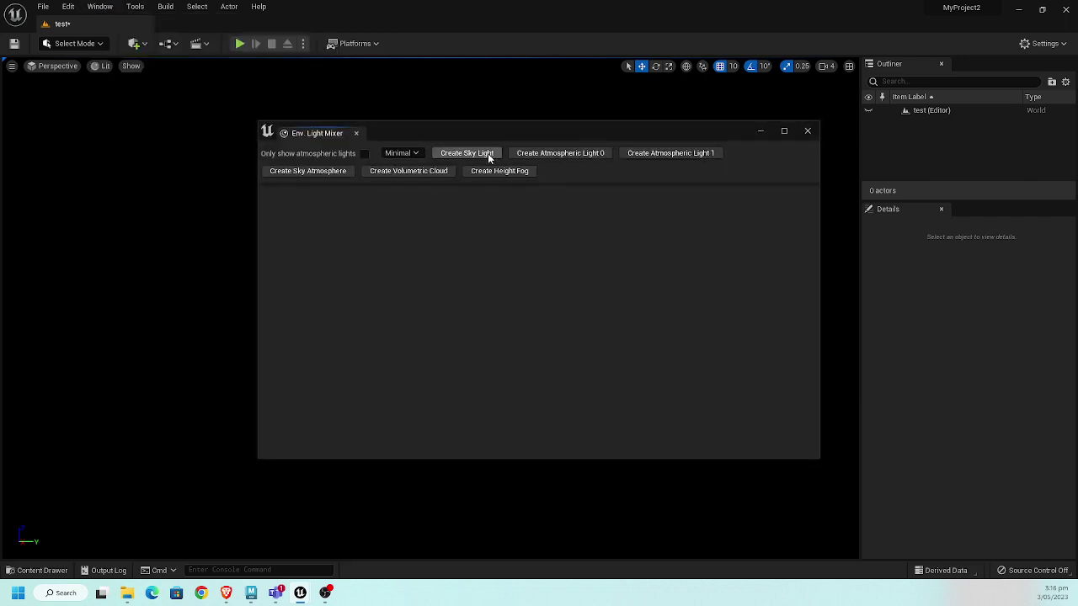
pyautogui.click(488, 153)
pyautogui.click(486, 154)
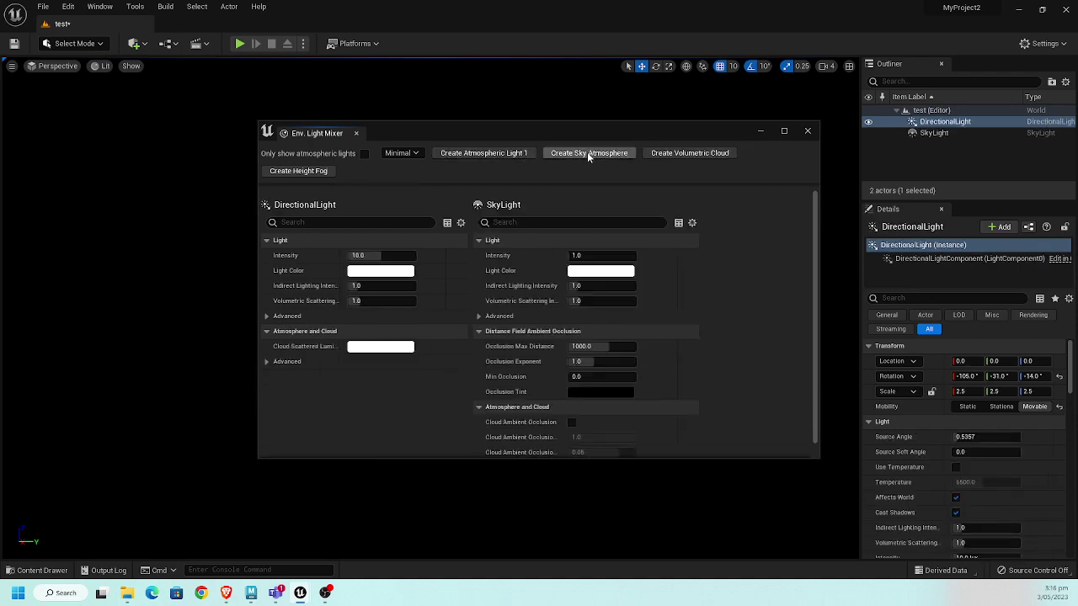
pyautogui.click(588, 154)
pyautogui.click(605, 157)
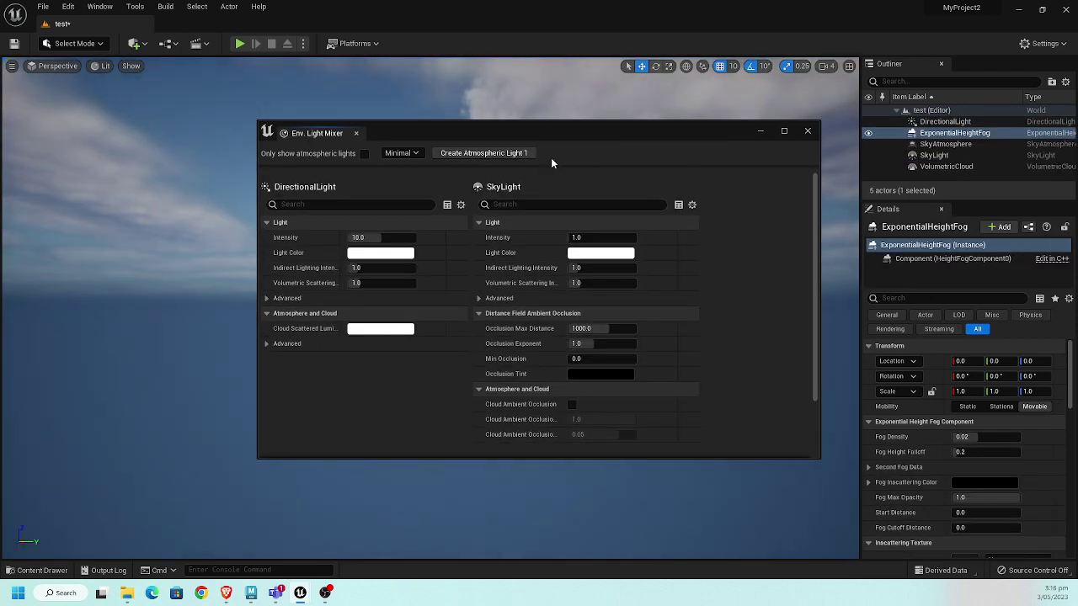
pyautogui.click(808, 130)
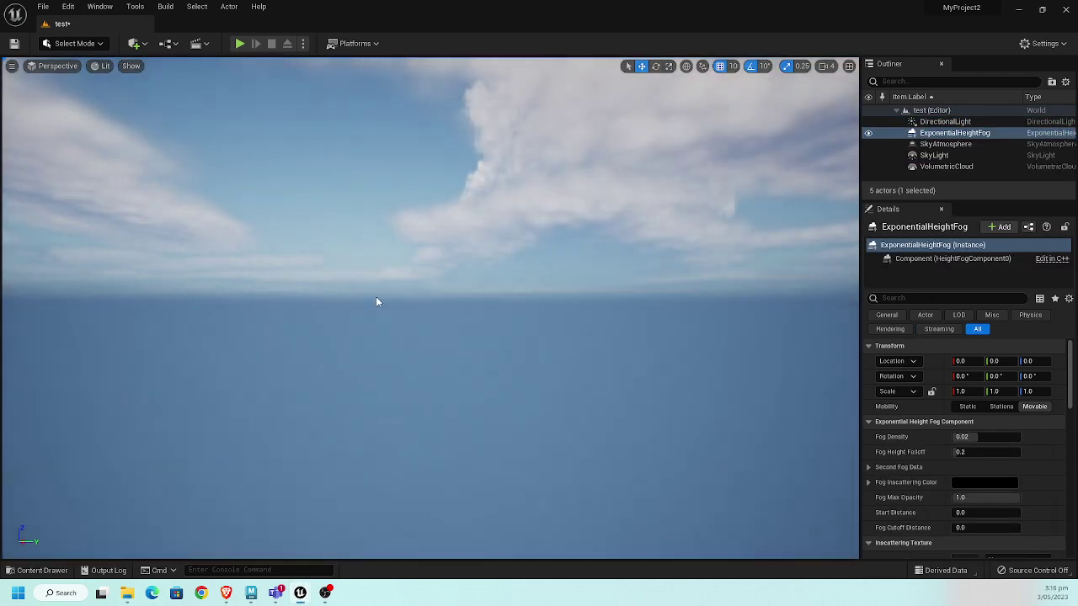
pyautogui.click(42, 570)
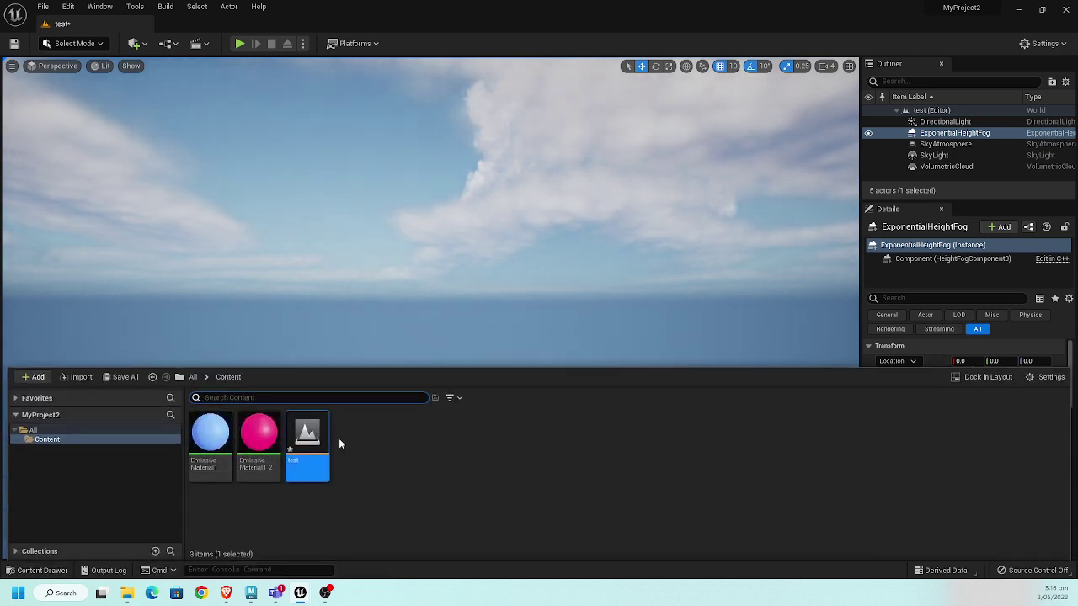
# - Create a new folder named pillars under Content and open it
pyautogui.rightClick(390, 450)
pyautogui.click(474, 119)
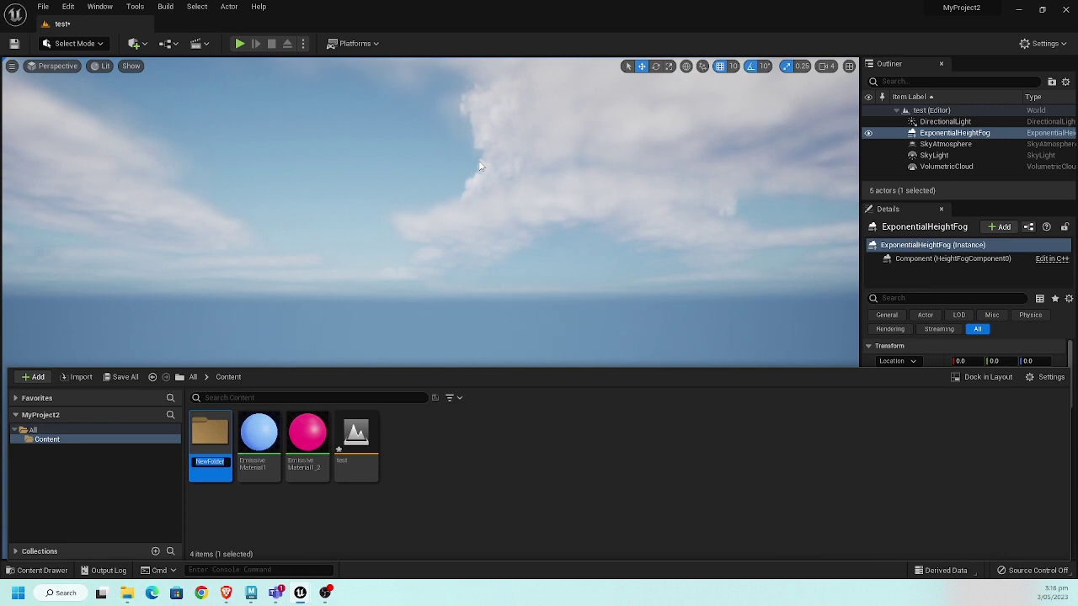
pyautogui.write('B')
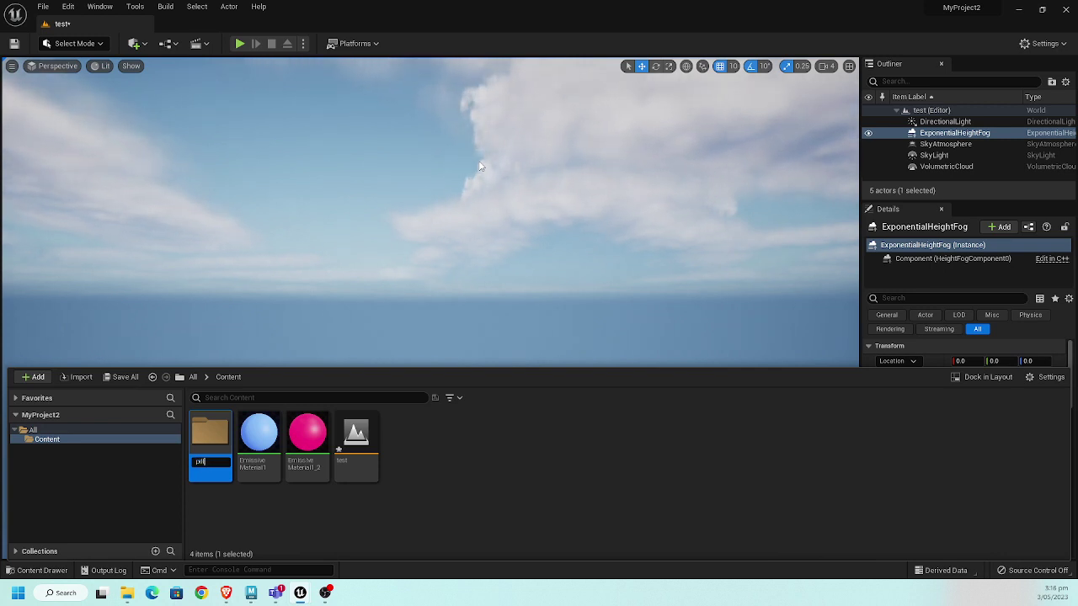
pyautogui.press('Return')
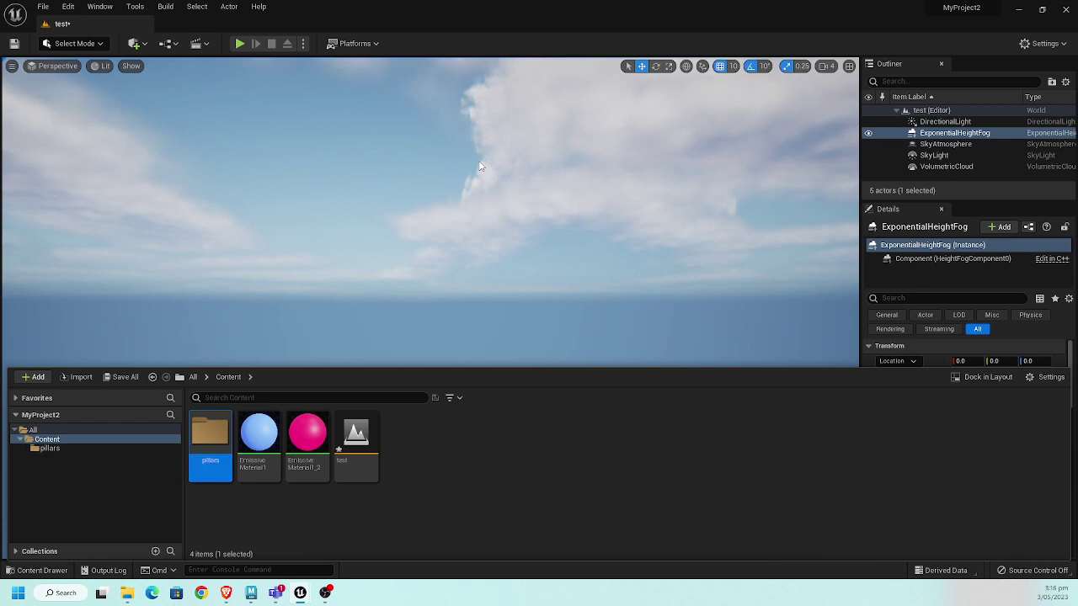
pyautogui.press('Return')
# - Import Desktop/Pillars/pillars.fbx with default options using Import All
pyautogui.rightClick(504, 430)
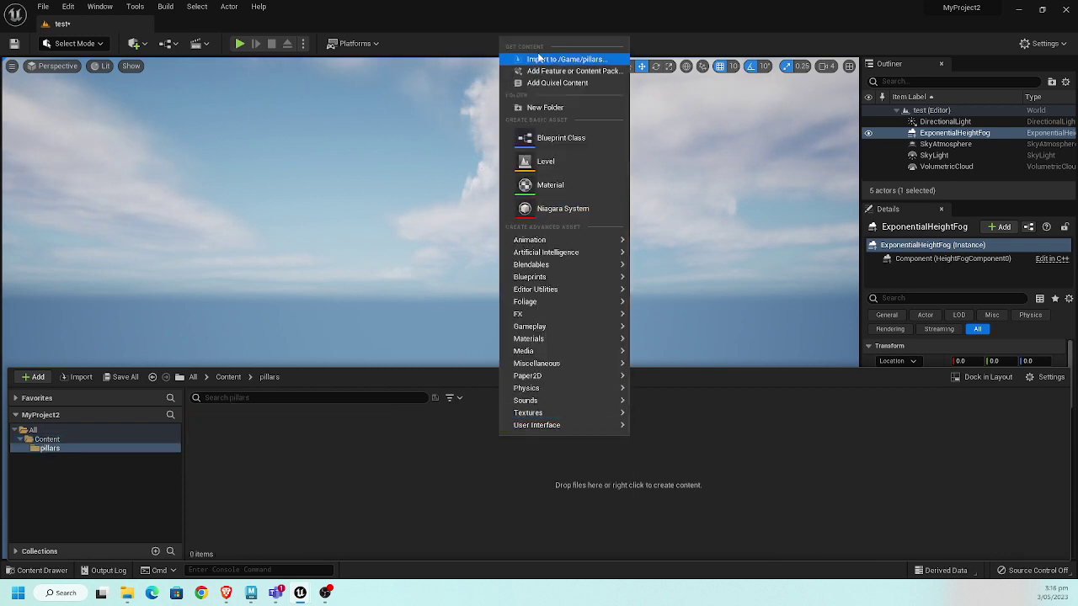
pyautogui.click(566, 60)
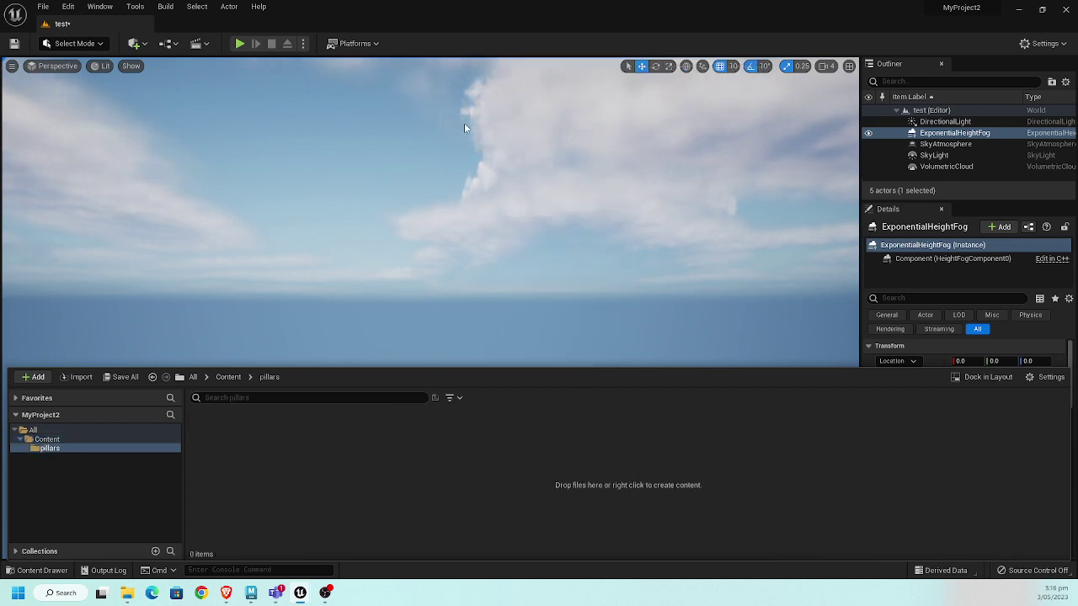
pyautogui.click(59, 99)
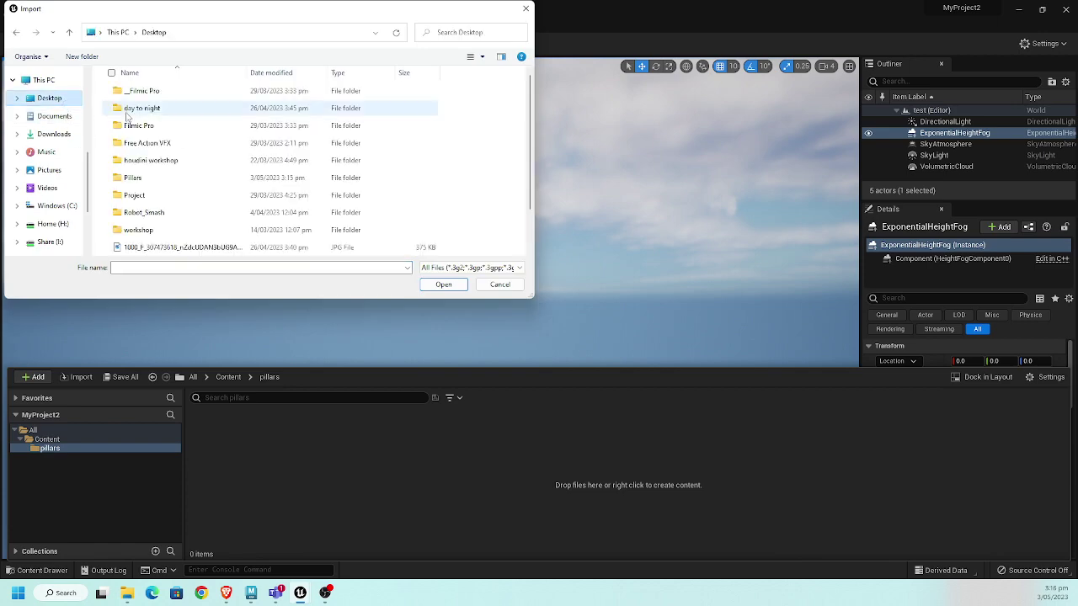
pyautogui.click(172, 183)
pyautogui.doubleClick(171, 178)
pyautogui.doubleClick(159, 99)
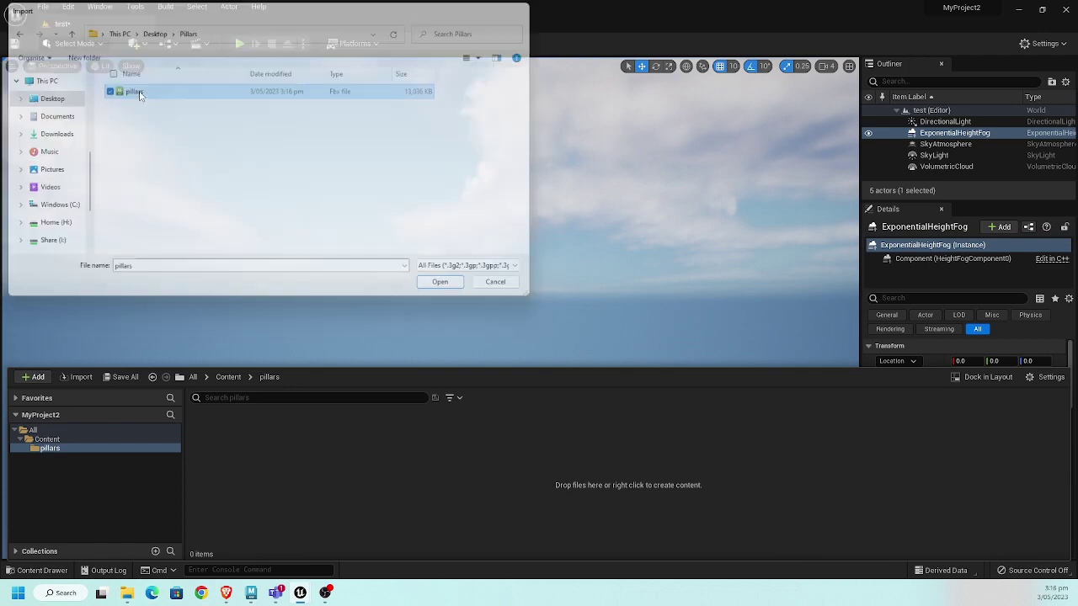
pyautogui.click(496, 508)
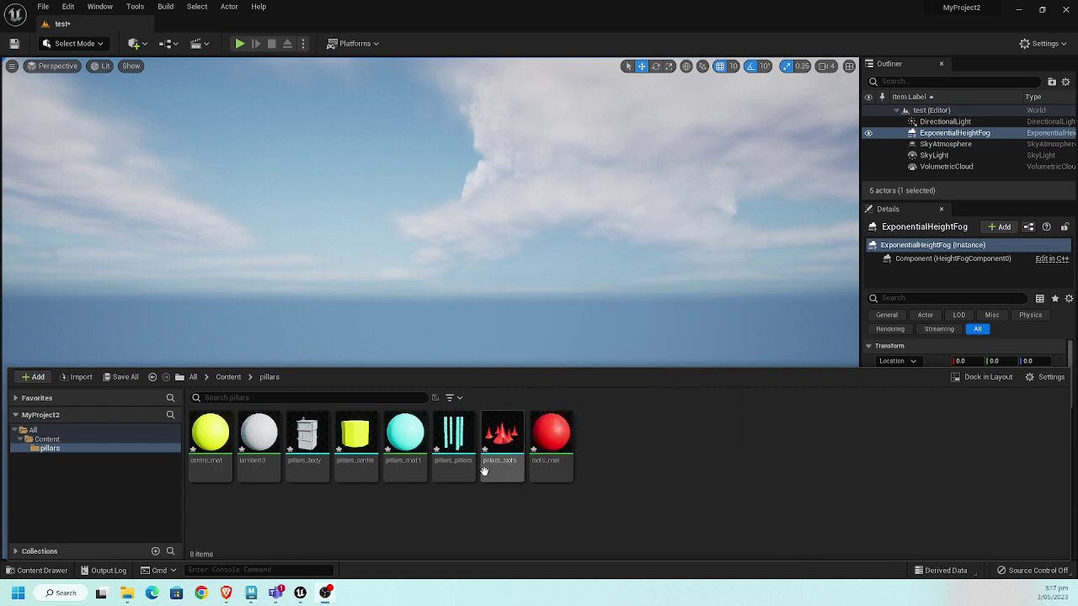
# - Drag the four pillars meshes (roofs, pillars, body, centre) into the level and frame them
pyautogui.click(502, 442)
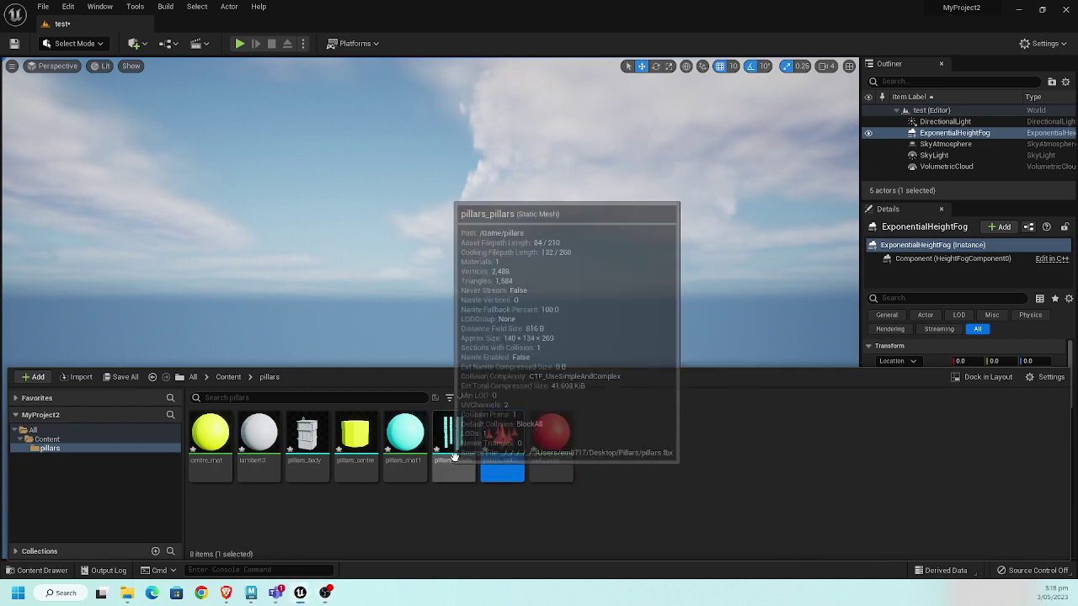
pyautogui.keyDown('ctrl'); pyautogui.click(454, 442); pyautogui.keyUp('ctrl')
pyautogui.keyDown('ctrl'); pyautogui.click(306, 438); pyautogui.keyUp('ctrl')
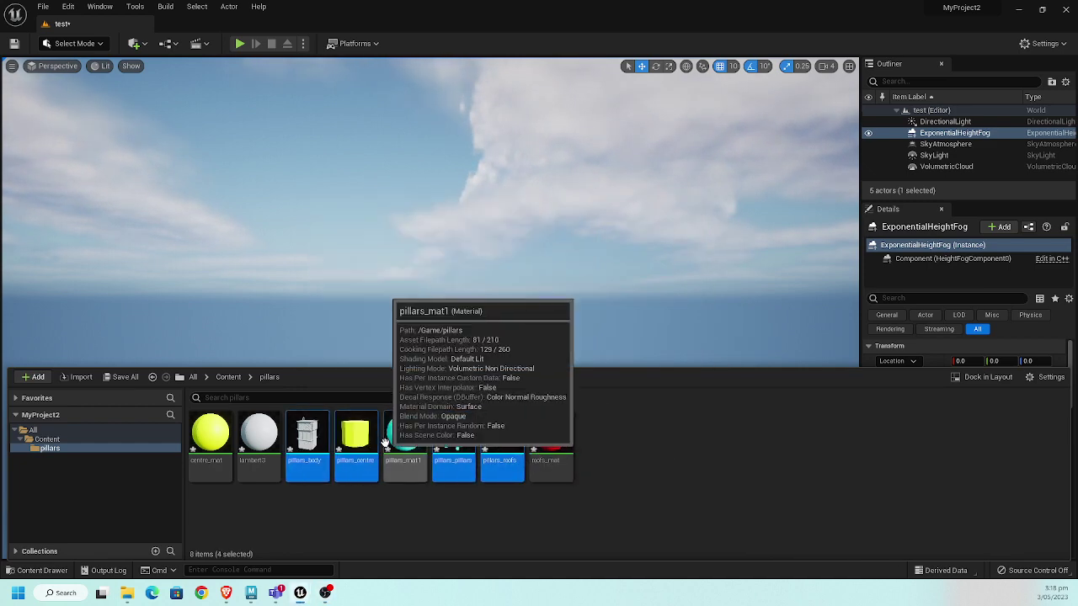
pyautogui.keyDown('ctrl'); pyautogui.click(355, 437); pyautogui.keyUp('ctrl')
pyautogui.moveTo(385, 328); pyautogui.dragTo(444, 373)
pyautogui.press('e')
pyautogui.press('f')
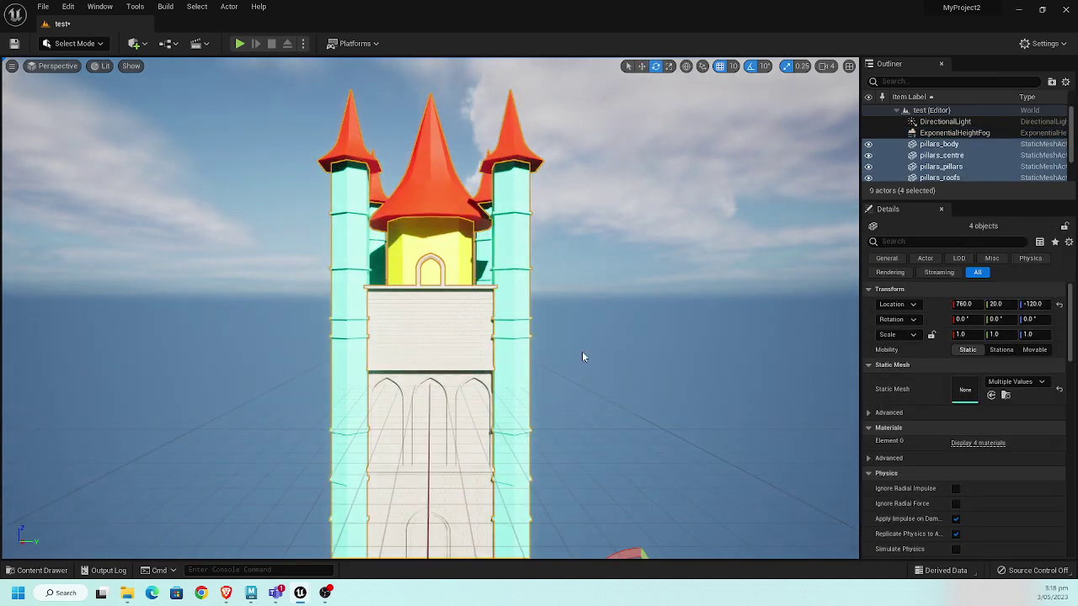
pyautogui.keyDown('alt'); pyautogui.moveTo(582, 356); pyautogui.dragTo(481, 320); pyautogui.keyUp('alt')
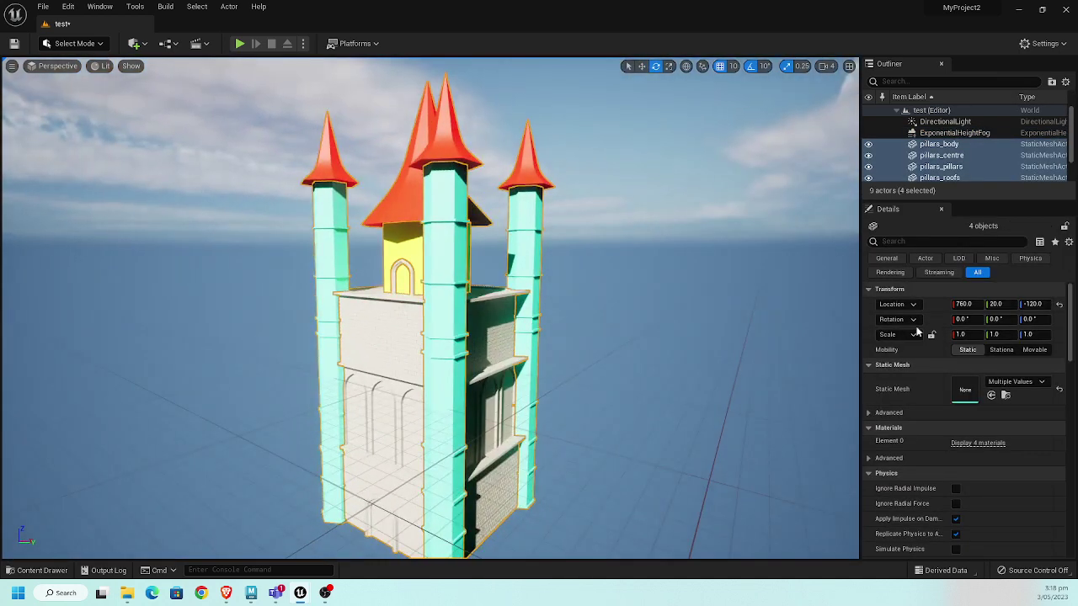
# - Set the castle's Location X and Z to 0 and reframe it in the view
pyautogui.click(964, 304)
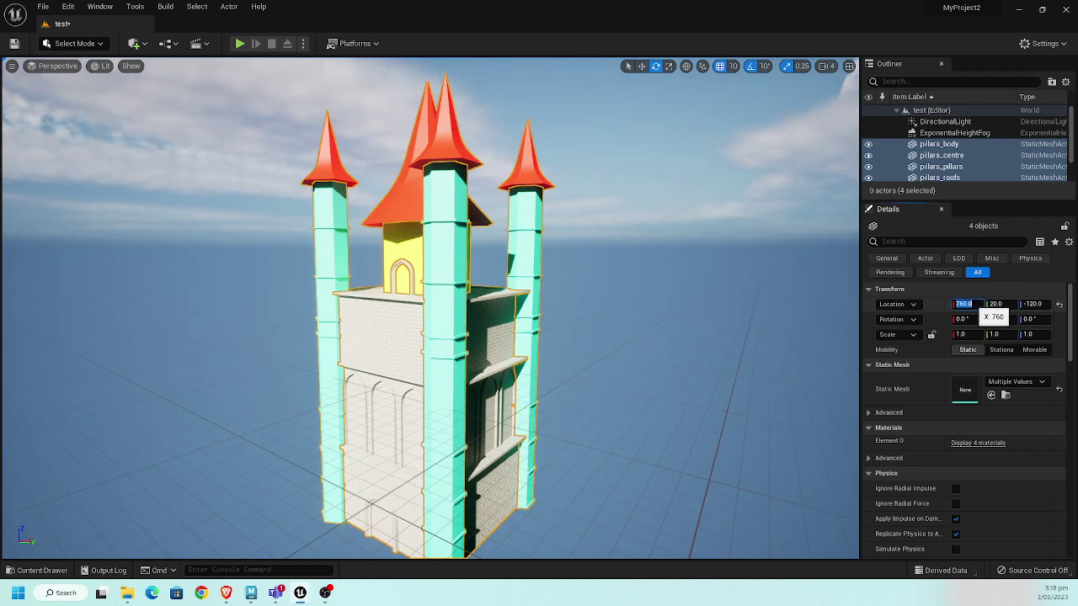
pyautogui.write('0')
pyautogui.press('Tab')
pyautogui.press('Tab')
pyautogui.write('0')
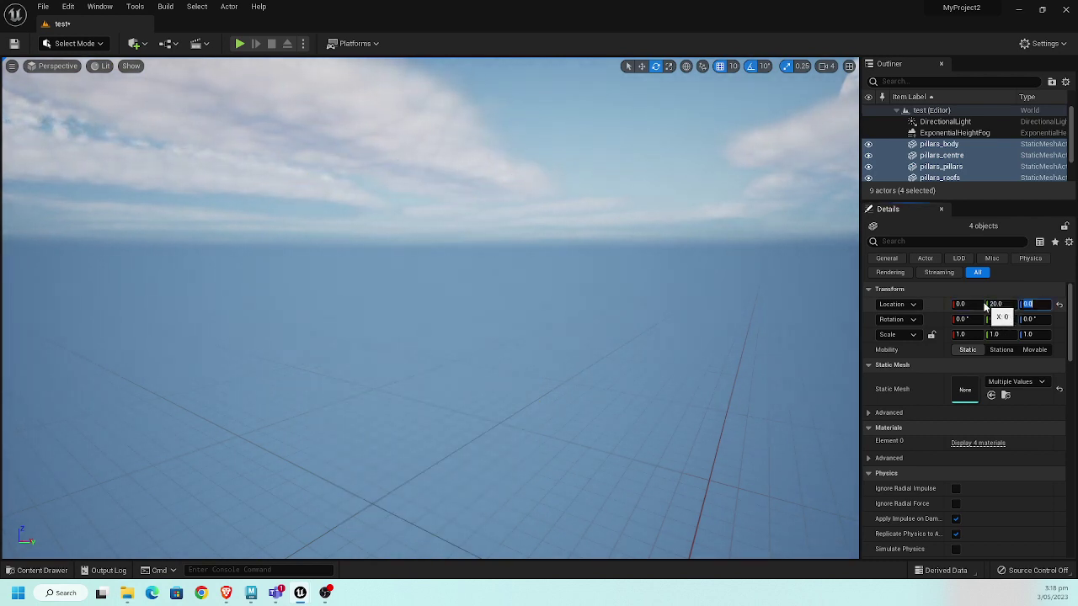
pyautogui.press('Return')
pyautogui.press('f')
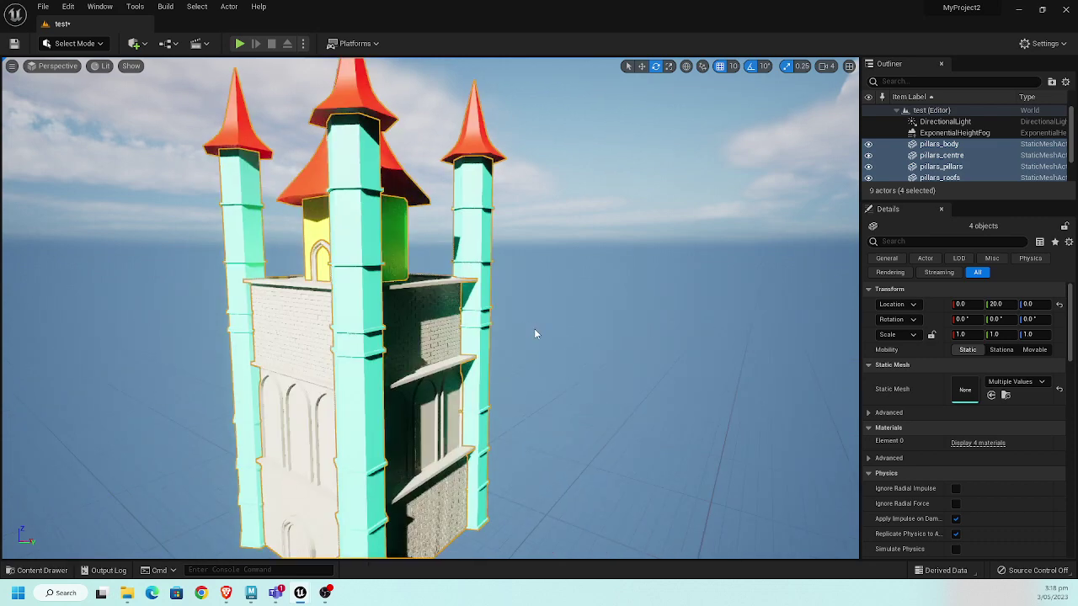
pyautogui.moveTo(536, 318)
pyautogui.keyDown('alt'); pyautogui.mouseDown()
pyautogui.moveTo(506, 324)
pyautogui.moveTo(522, 304)
pyautogui.moveTo(537, 318)
pyautogui.mouseUp(); pyautogui.keyUp('alt')
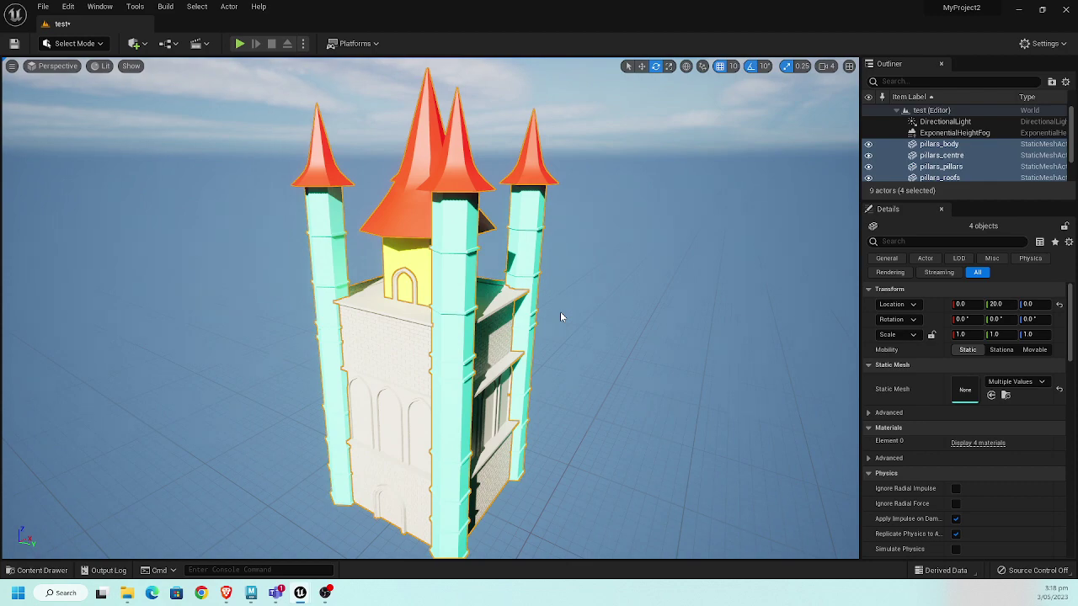
# - Try rotating the sun direction to relight the castle, then undo the change
pyautogui.hotkey('ctrl', 'l')
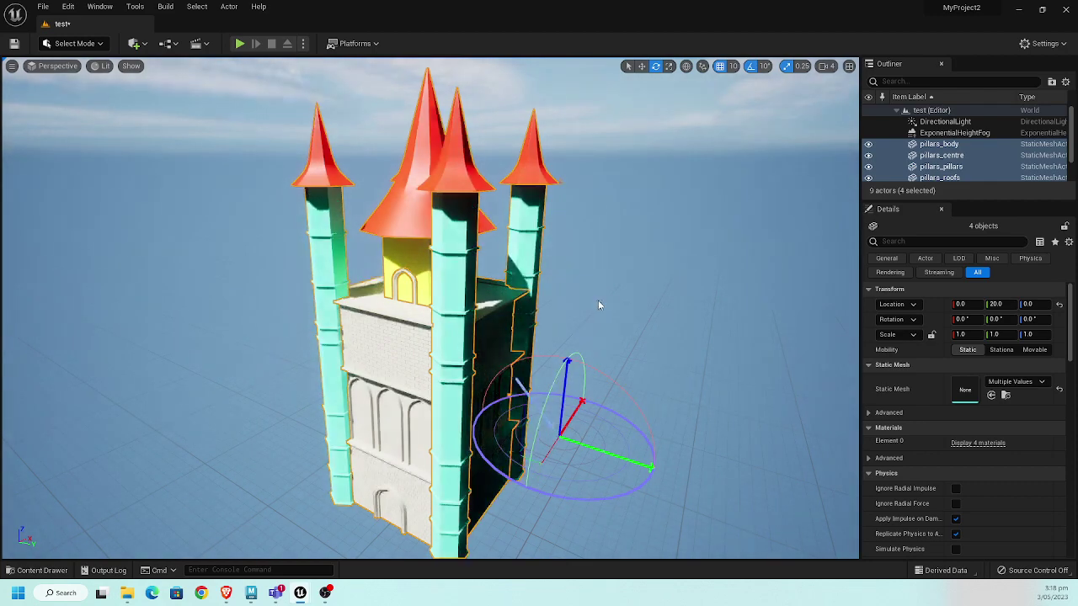
pyautogui.hotkey('ctrl', 'l')
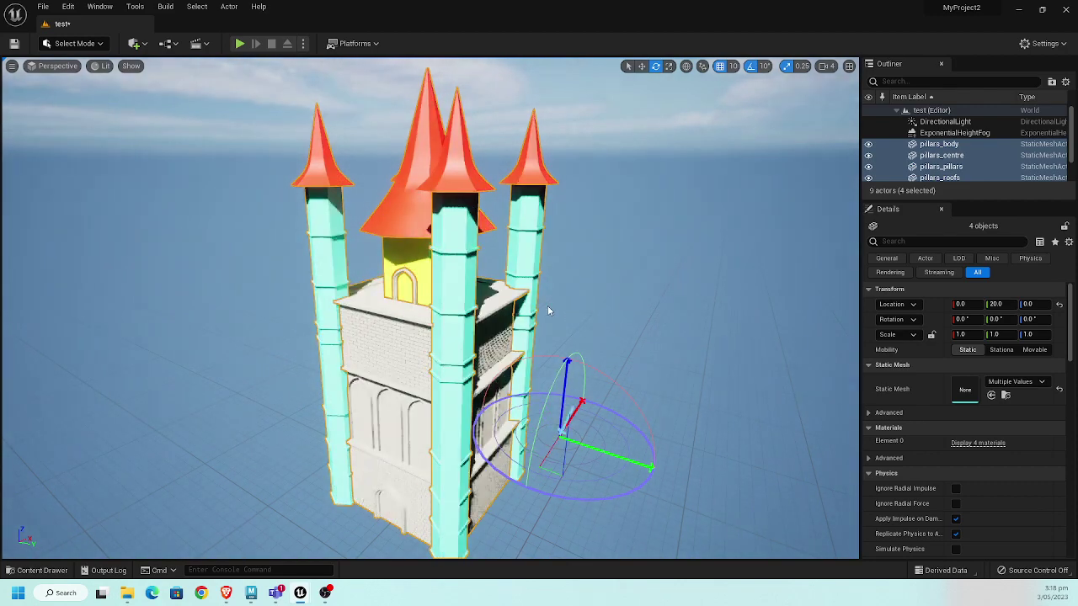
pyautogui.hotkey('ctrl', 'l')
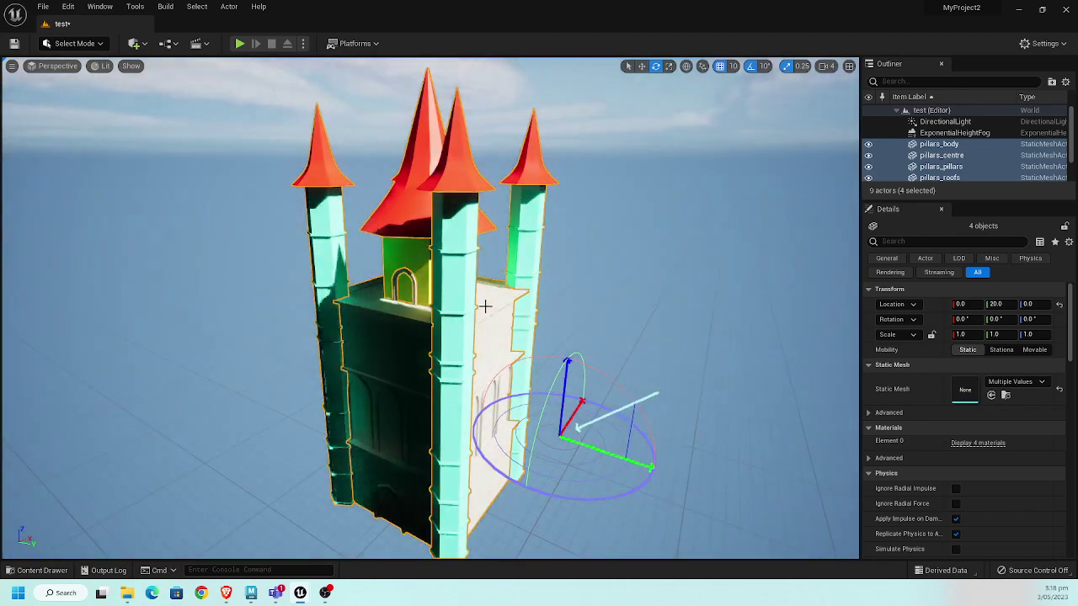
pyautogui.hotkey('ctrl', 'l')
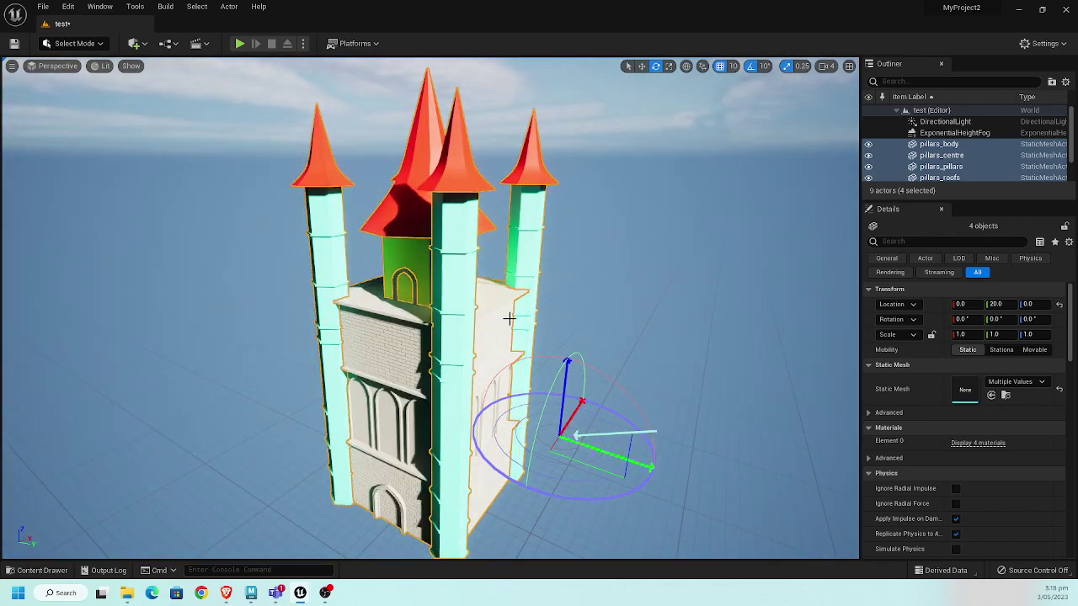
pyautogui.hotkey('ctrl', 'l')
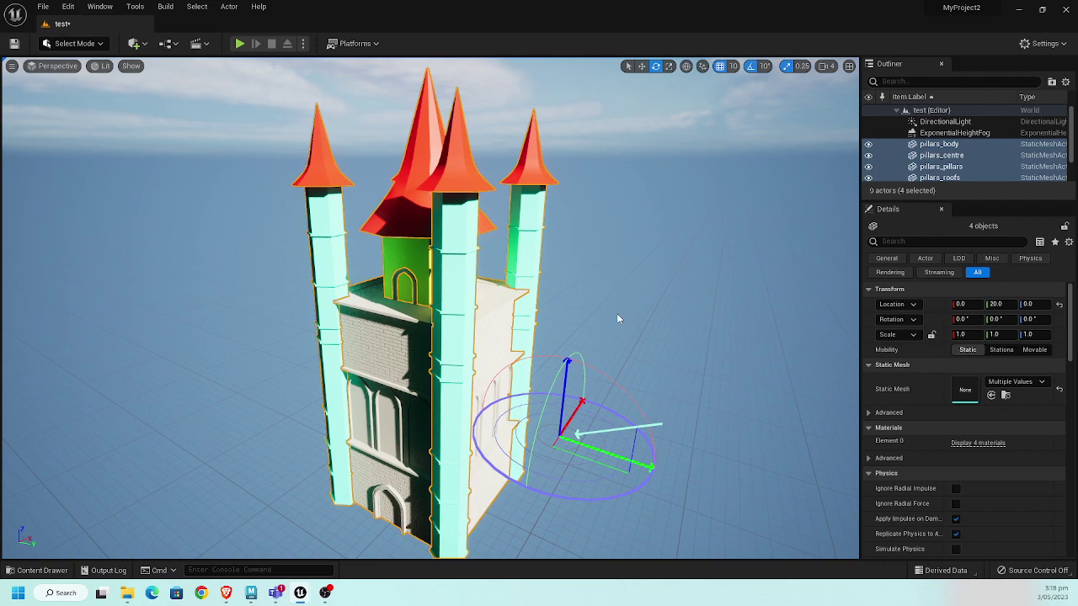
pyautogui.hotkey('ctrl', 'z')
pyautogui.hotkey('ctrl', 'z')
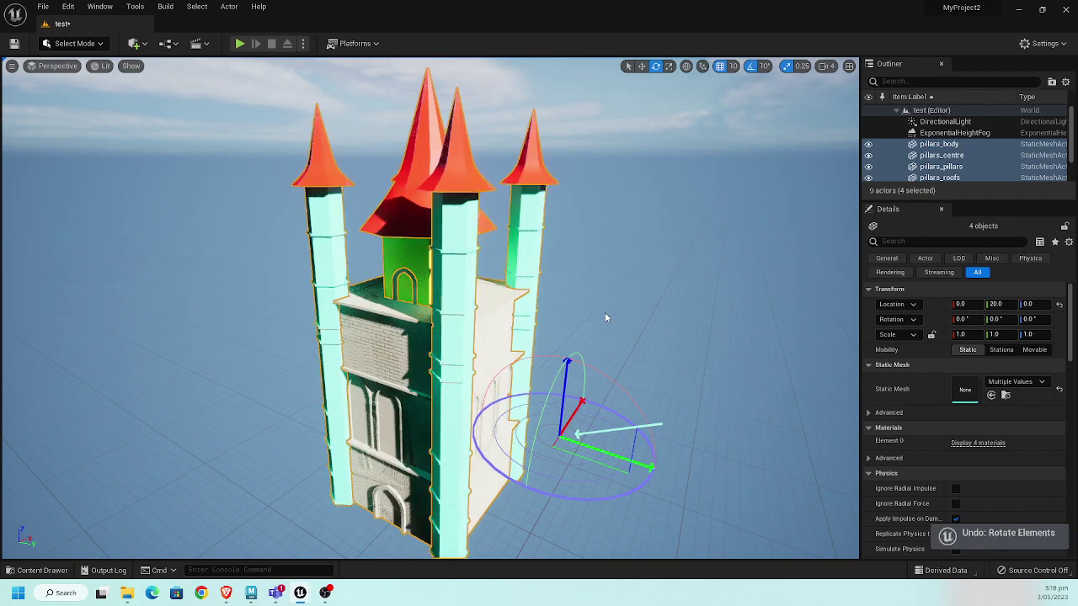
# - View the castle from the front and open the quick-add content menu
pyautogui.keyDown('alt'); pyautogui.moveTo(429, 303); pyautogui.dragTo(379, 307); pyautogui.keyUp('alt')
pyautogui.scroll(2, 173, 75)
pyautogui.moveTo(173, 75); pyautogui.dragTo(172, 50, button='middle')
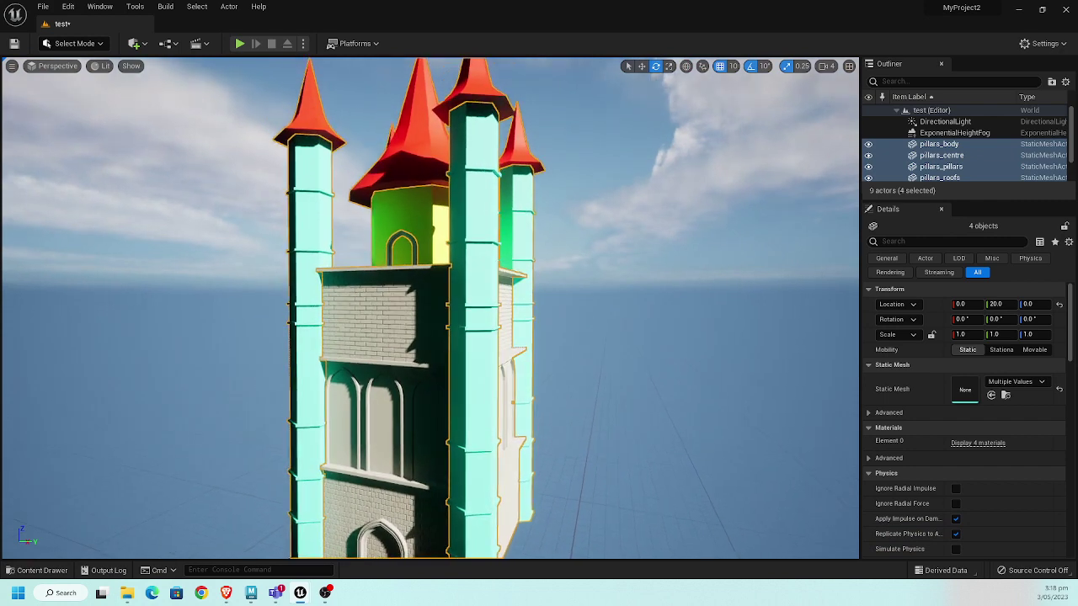
pyautogui.click(145, 46)
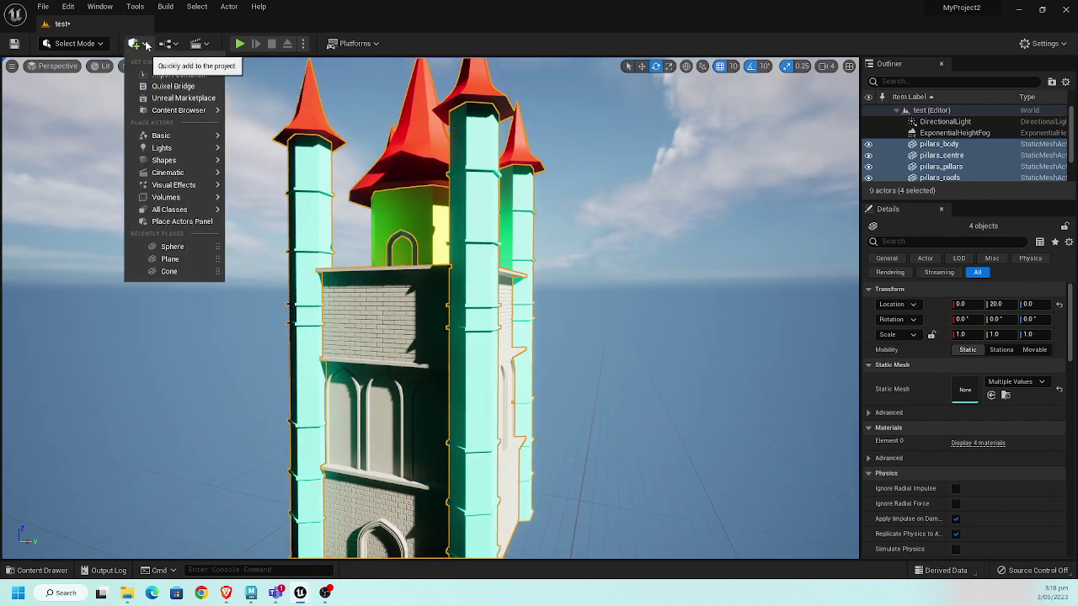
# - Launch Quixel Bridge and open its Epic Games sign-in form
pyautogui.click(163, 88)
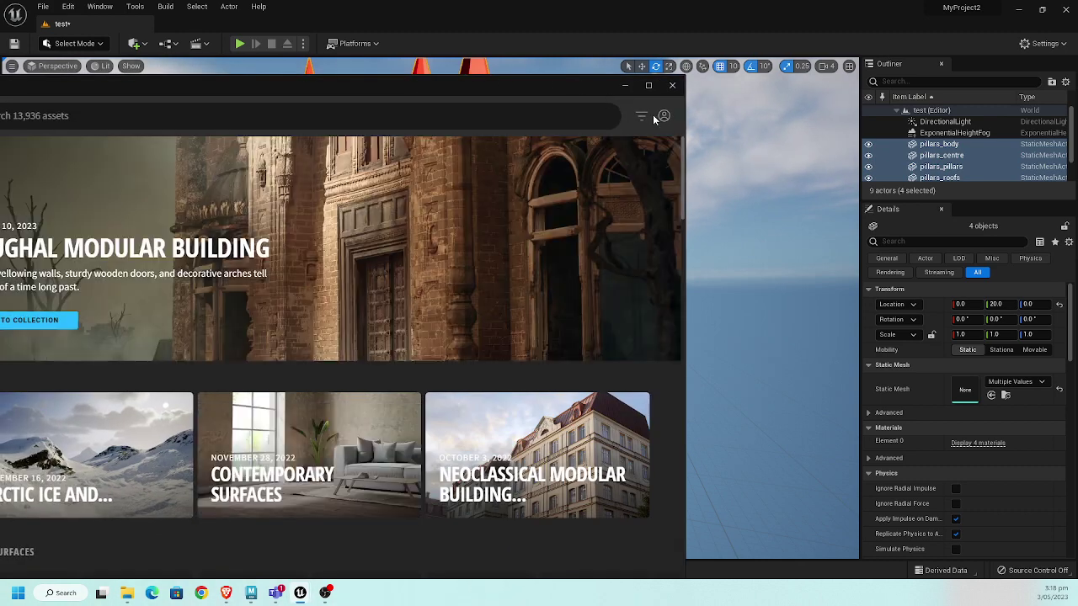
pyautogui.click(664, 116)
pyautogui.click(625, 136)
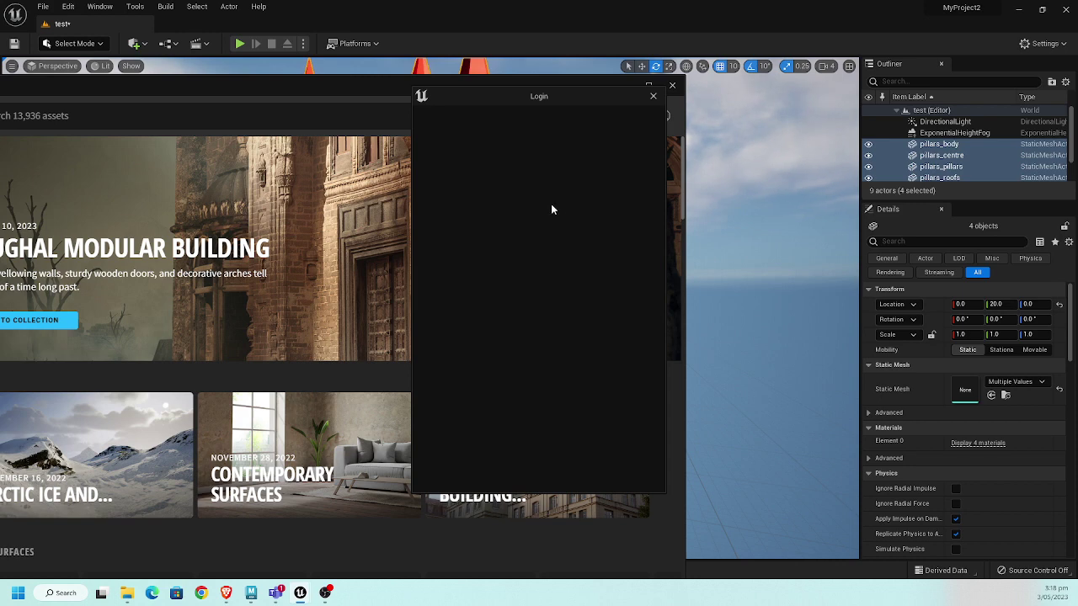
pyautogui.click(540, 239)
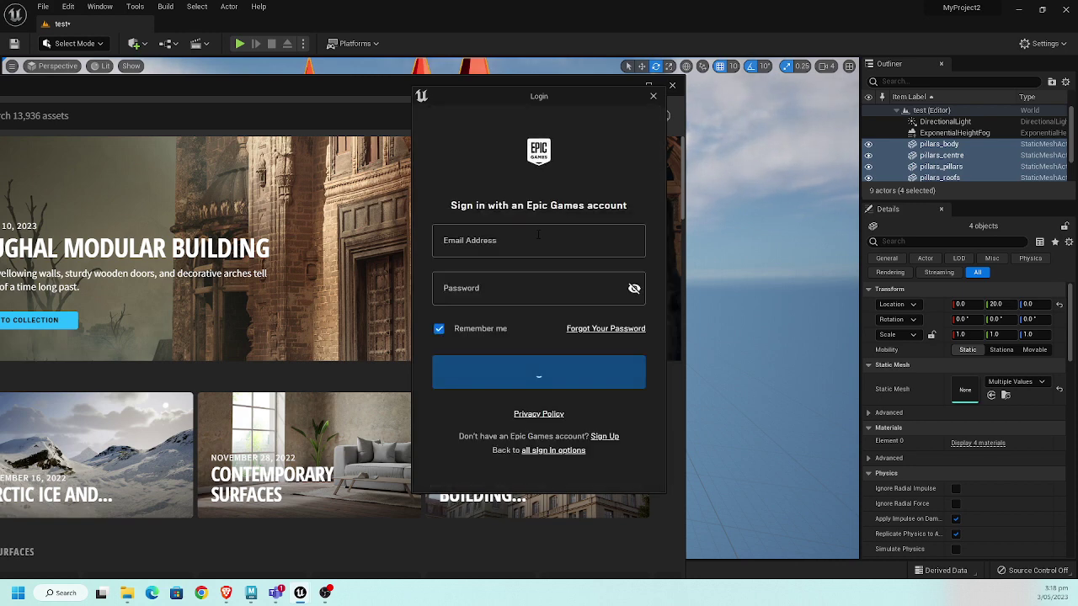
# - Enter the account e-mail and password, then resubmit with the corrected password after the error
pyautogui.click(529, 239)
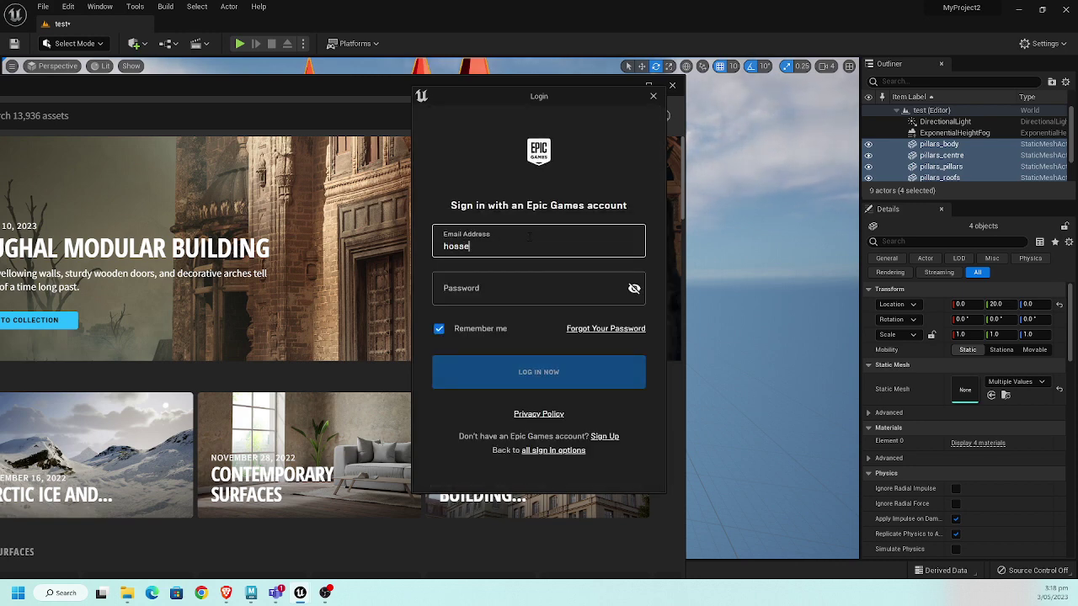
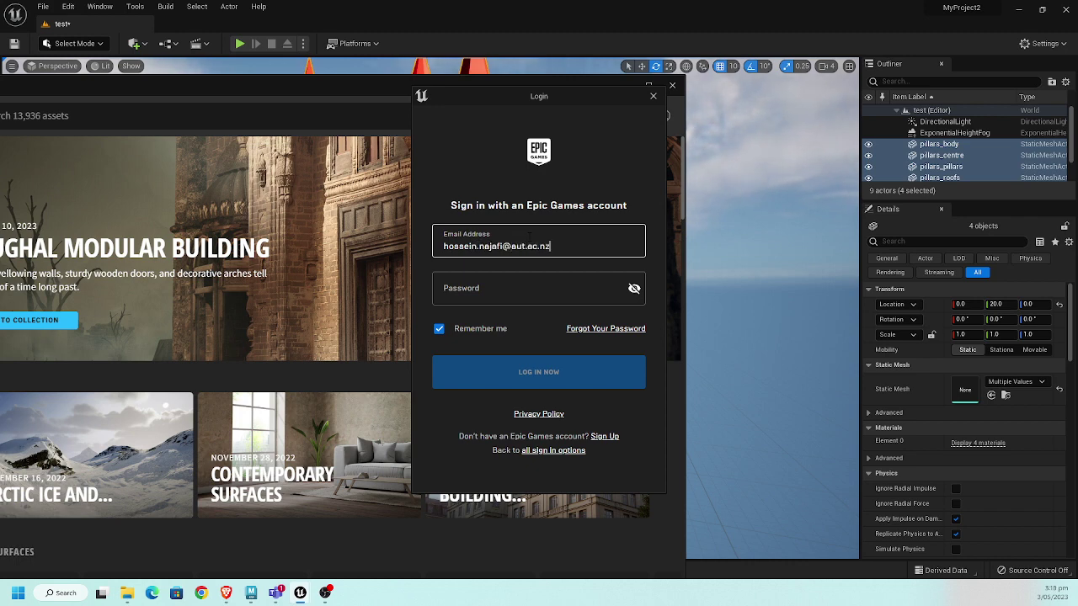
pyautogui.click(445, 292)
pyautogui.write('***')
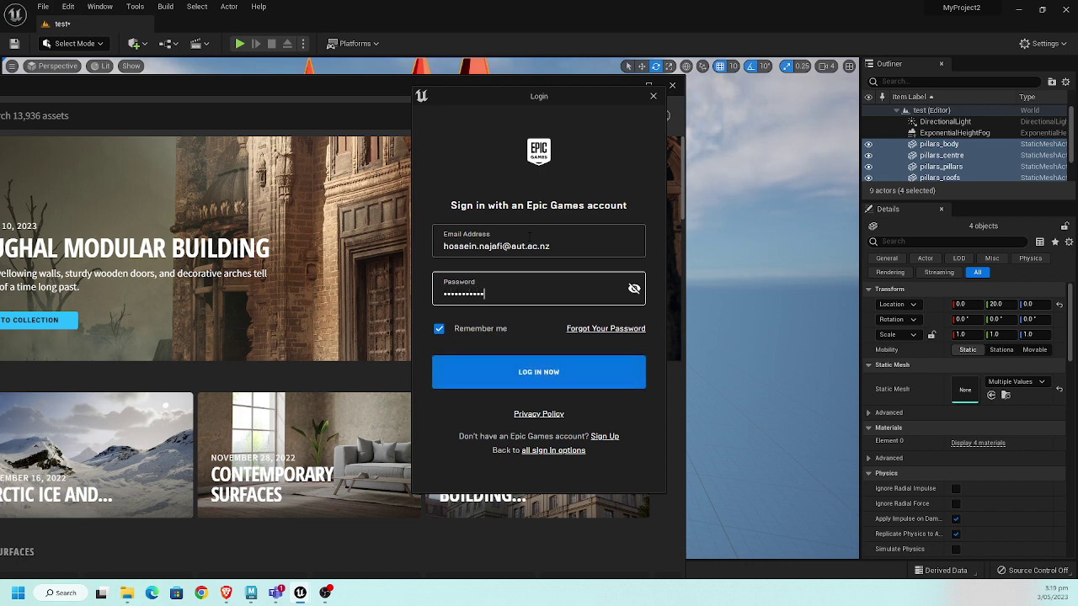
pyautogui.press('Return')
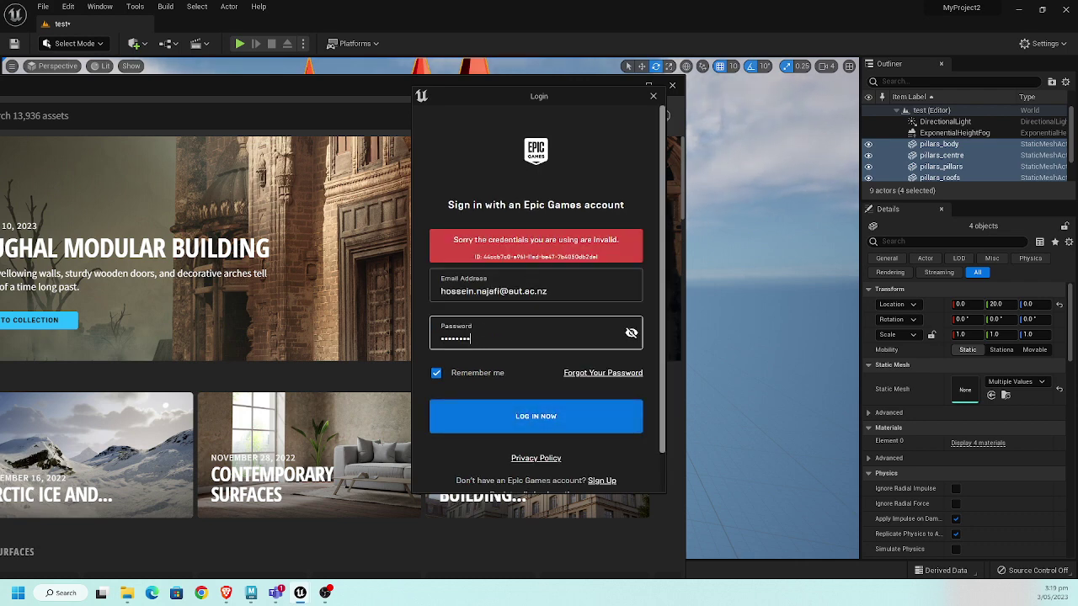
pyautogui.press('Return')
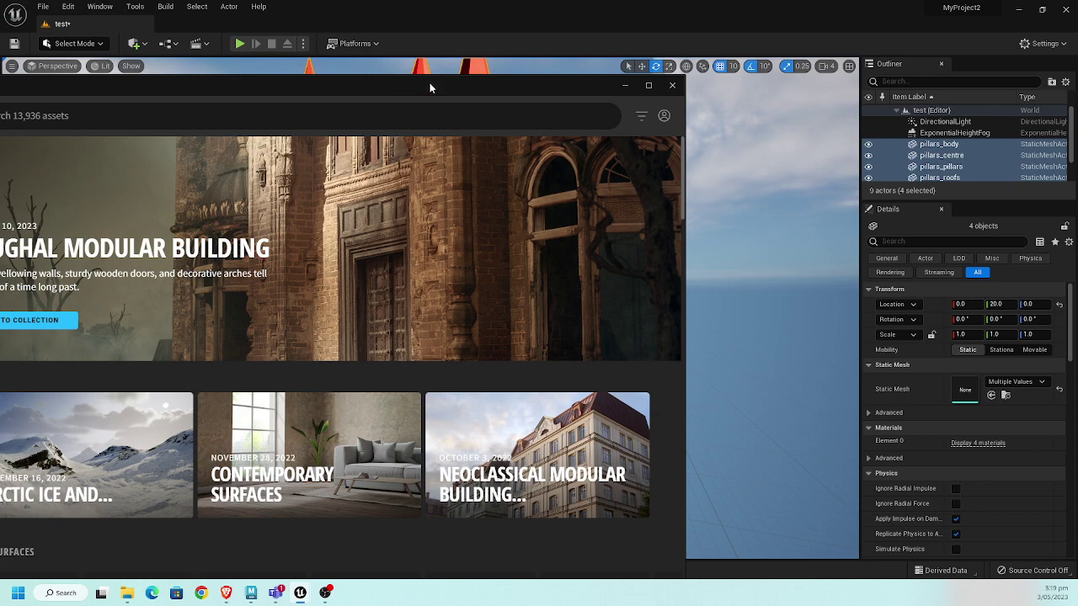
# - Go to Surfaces > Historical in Bridge and open the Stone Wall surface details
pyautogui.moveTo(430, 82); pyautogui.dragTo(759, 227)
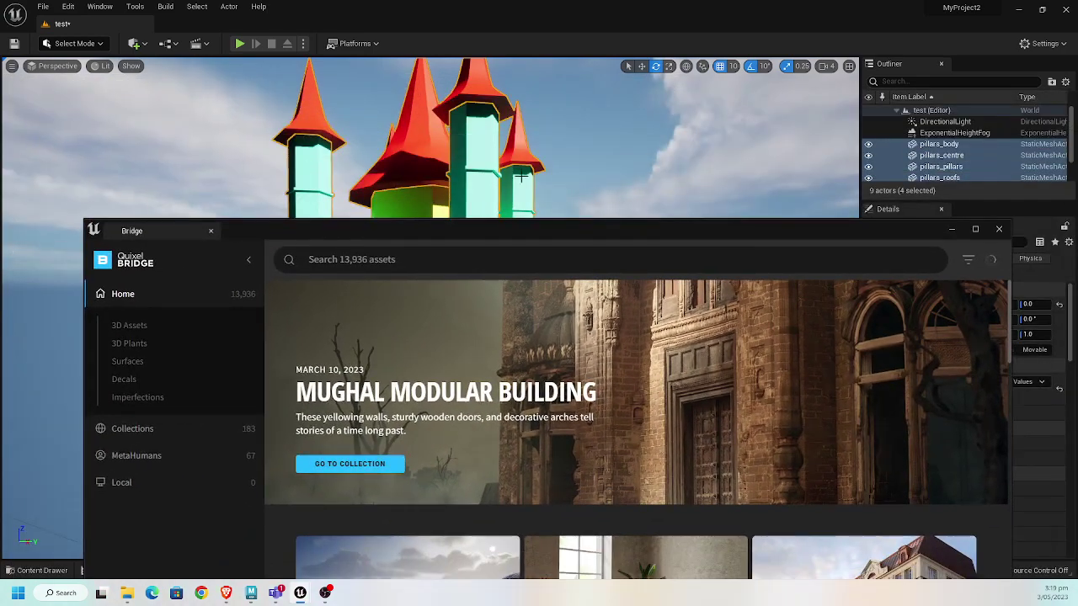
pyautogui.click(128, 361)
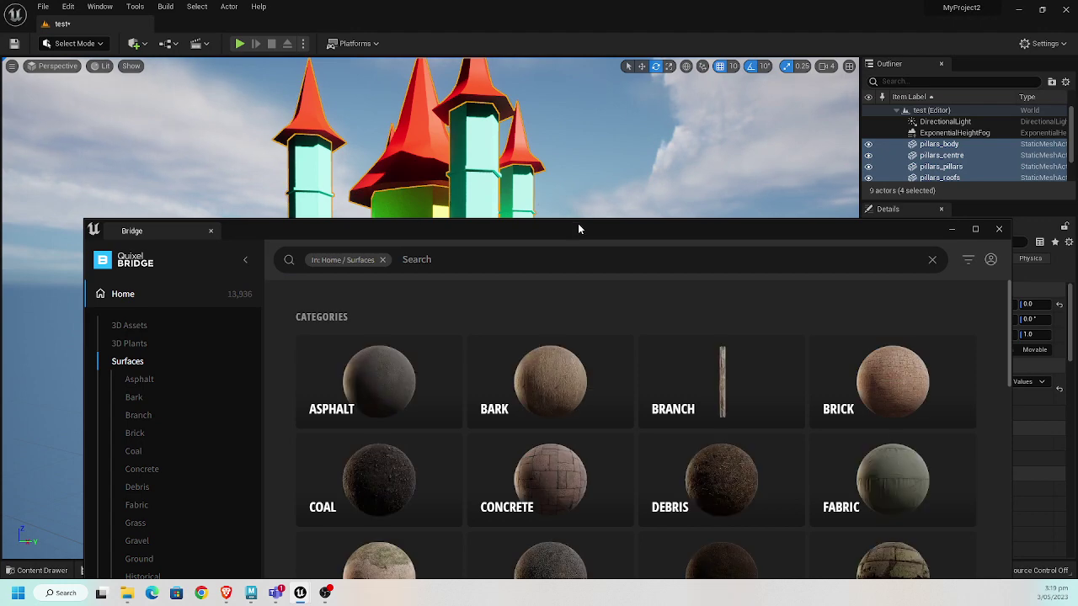
pyautogui.moveTo(578, 228); pyautogui.dragTo(444, 111)
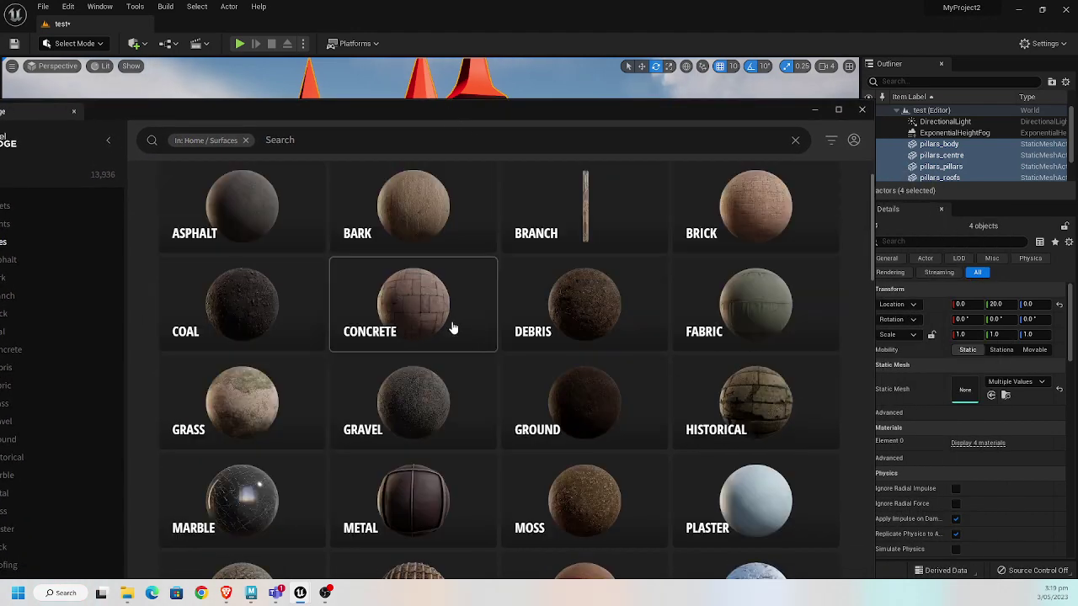
pyautogui.click(774, 402)
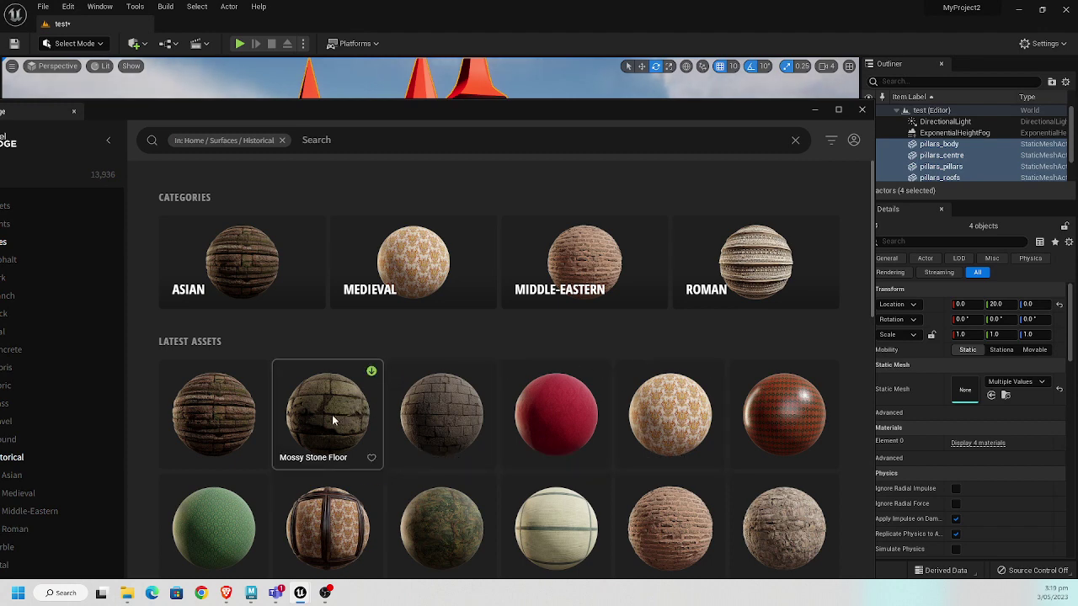
pyautogui.scroll(-5, 332, 414)
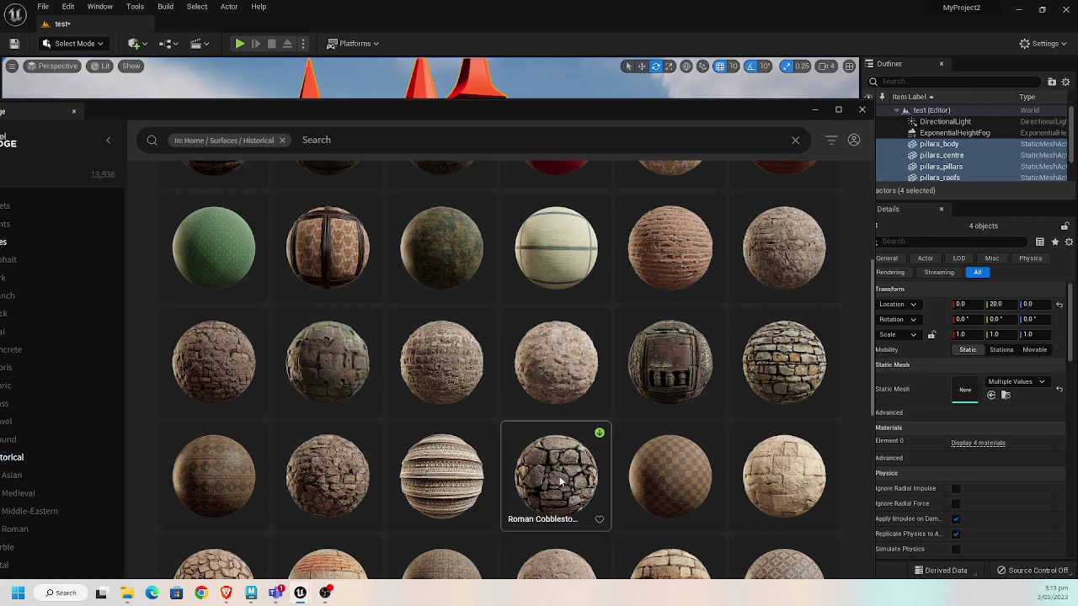
pyautogui.click(808, 356)
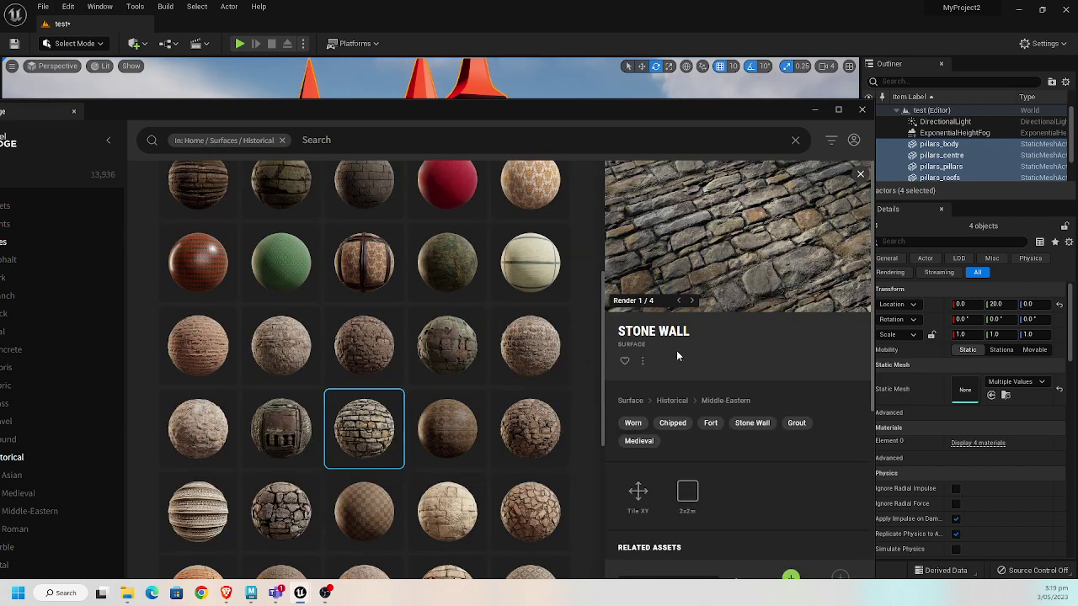
pyautogui.scroll(-2, 745, 451)
pyautogui.scroll(2, 795, 310)
pyautogui.moveTo(730, 107); pyautogui.dragTo(706, 65)
# - Download the Stone Wall surface at Medium Quality
pyautogui.click(766, 532)
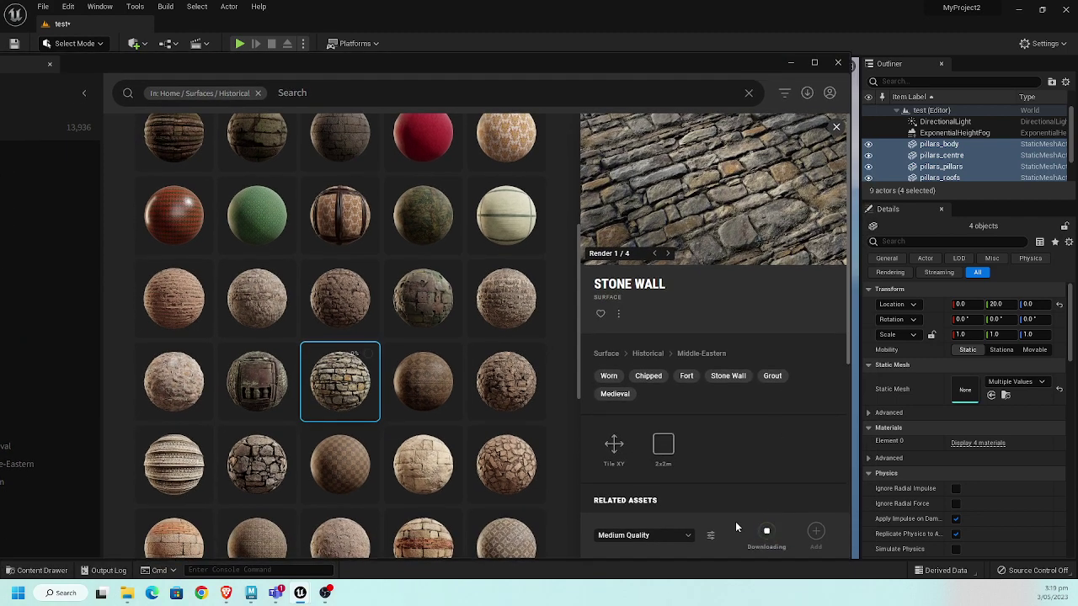
pyautogui.scroll(-2, 400, 411)
pyautogui.scroll(-3, 403, 404)
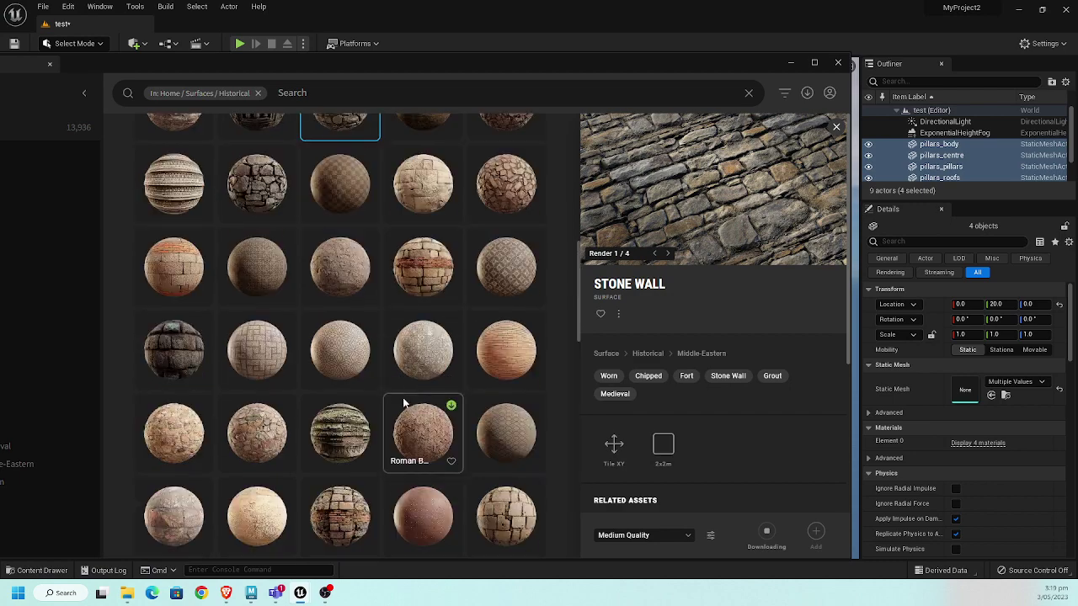
pyautogui.scroll(5, 402, 398)
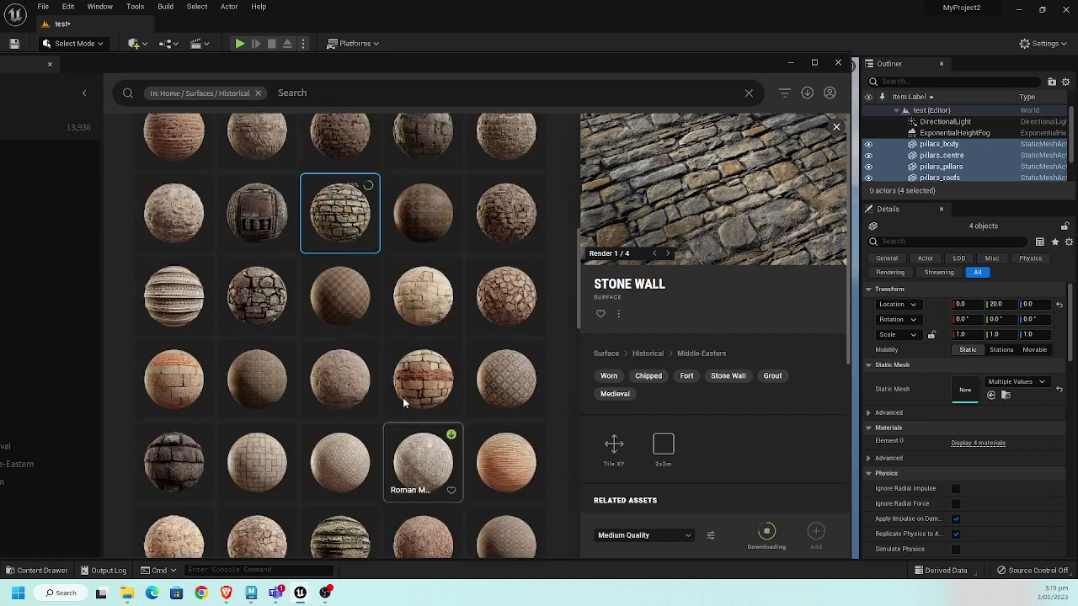
pyautogui.scroll(-4, 402, 403)
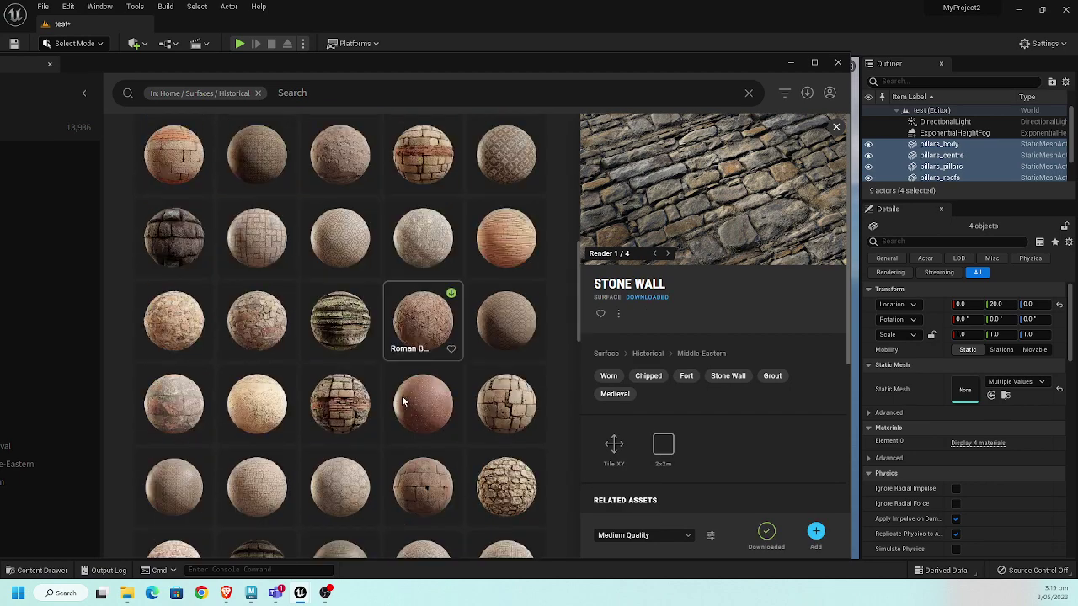
pyautogui.scroll(-5, 404, 401)
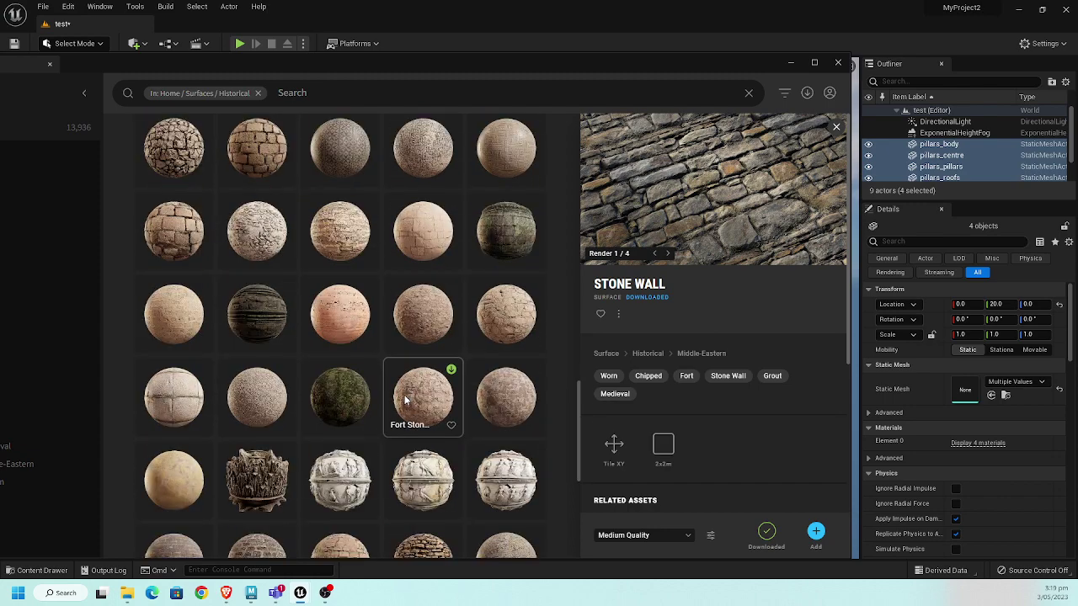
# - Scroll to the Ancient Temple Wall surface, download it, and scroll the sidebar toward Local
pyautogui.scroll(-3, 405, 399)
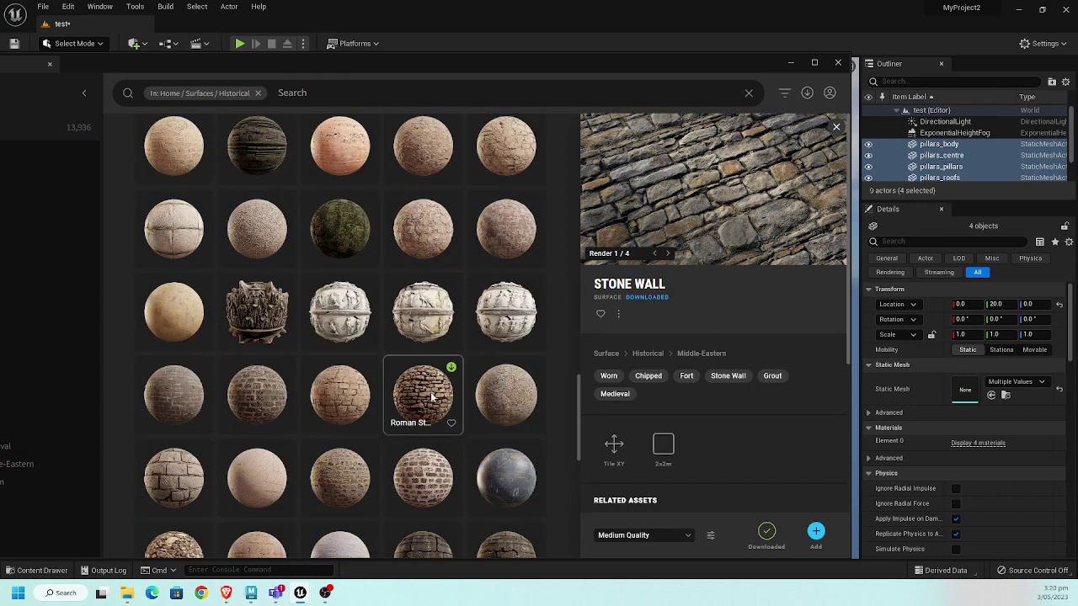
pyautogui.scroll(-1, 431, 398)
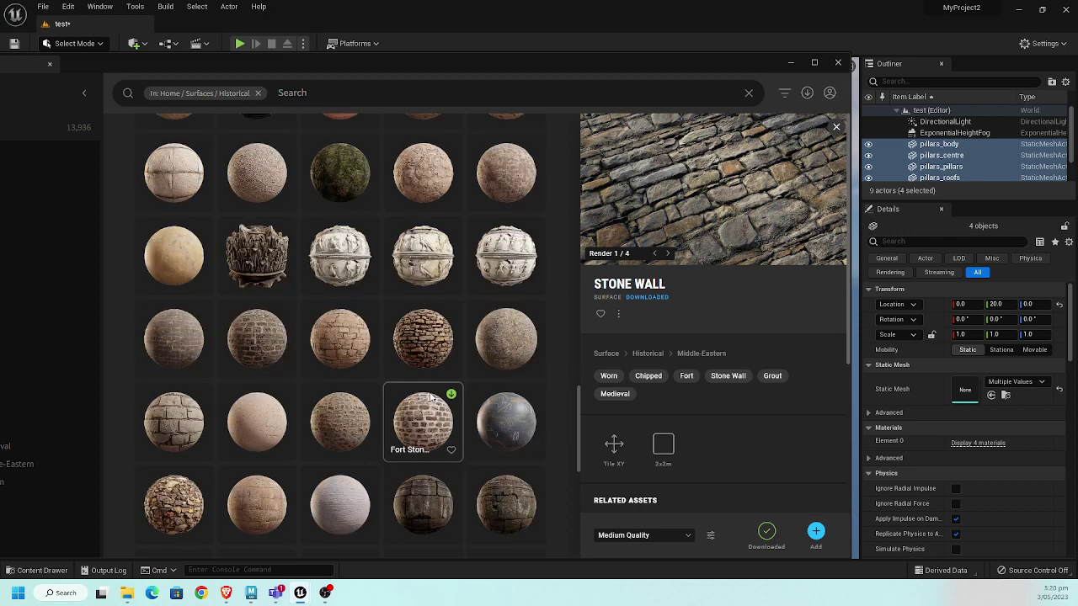
pyautogui.scroll(-2, 431, 397)
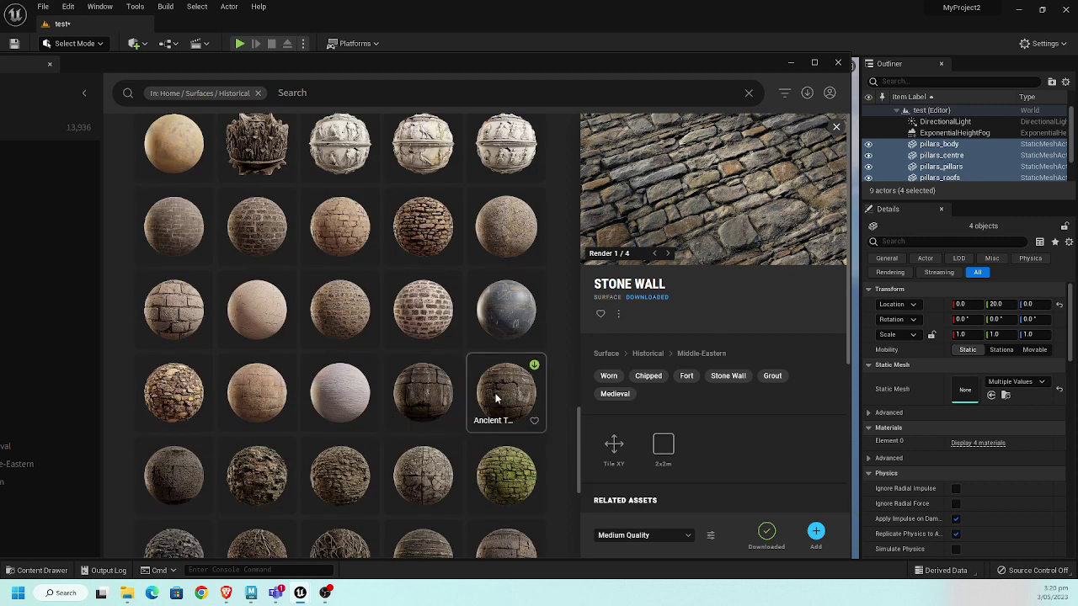
pyautogui.scroll(-1, 497, 399)
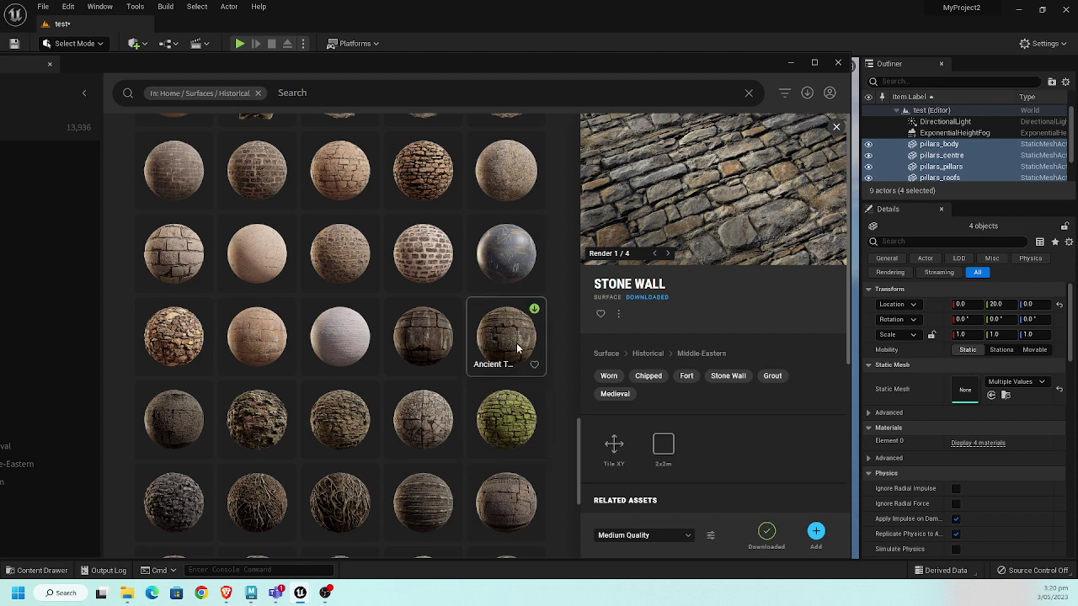
pyautogui.scroll(-1, 517, 343)
pyautogui.scroll(-1, 517, 343)
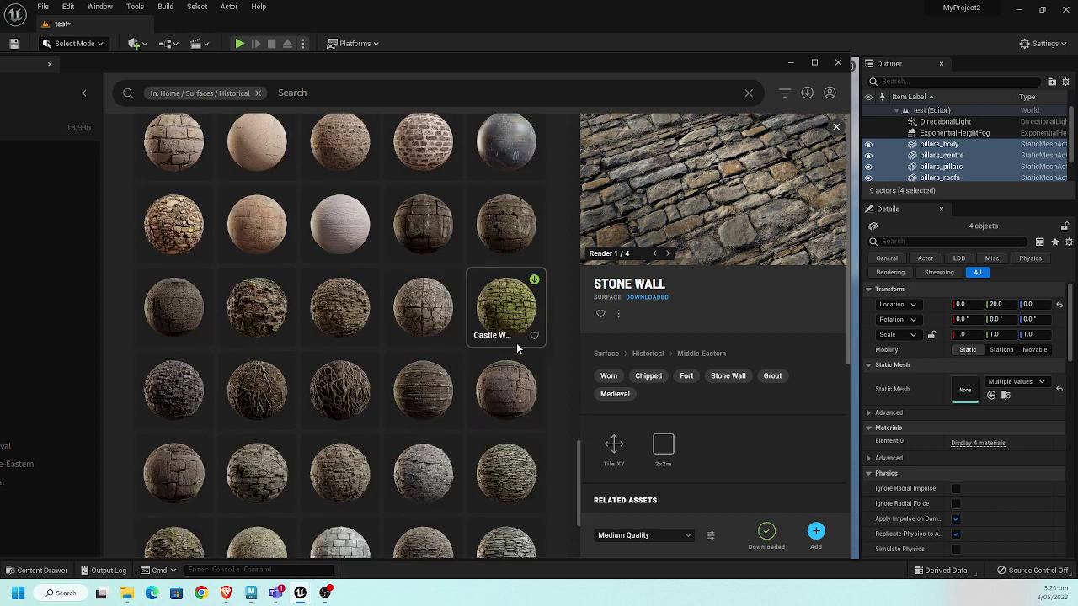
pyautogui.scroll(-1, 517, 347)
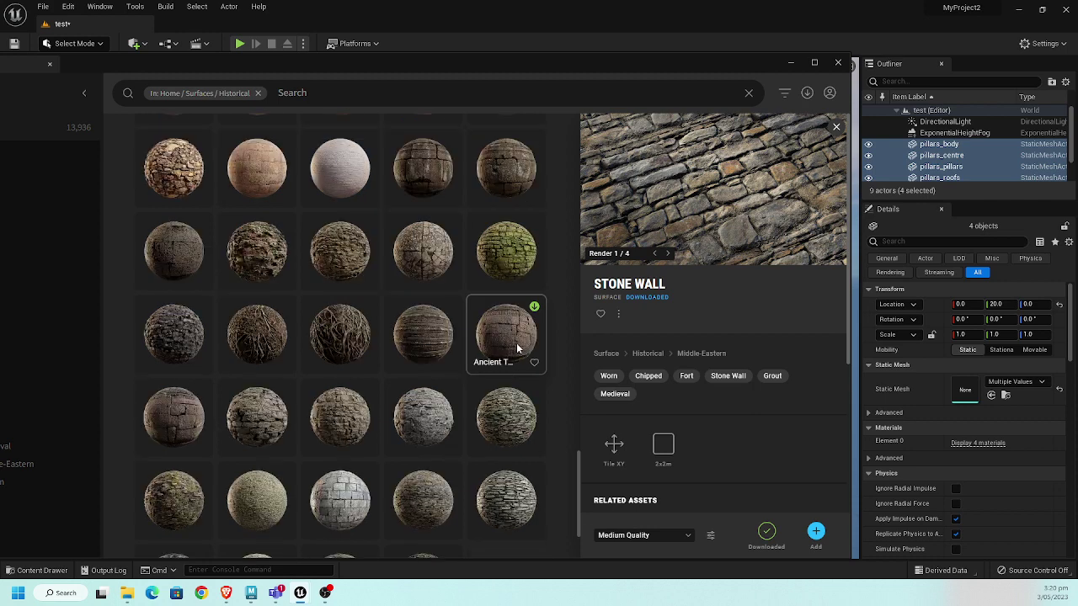
pyautogui.scroll(1, 517, 343)
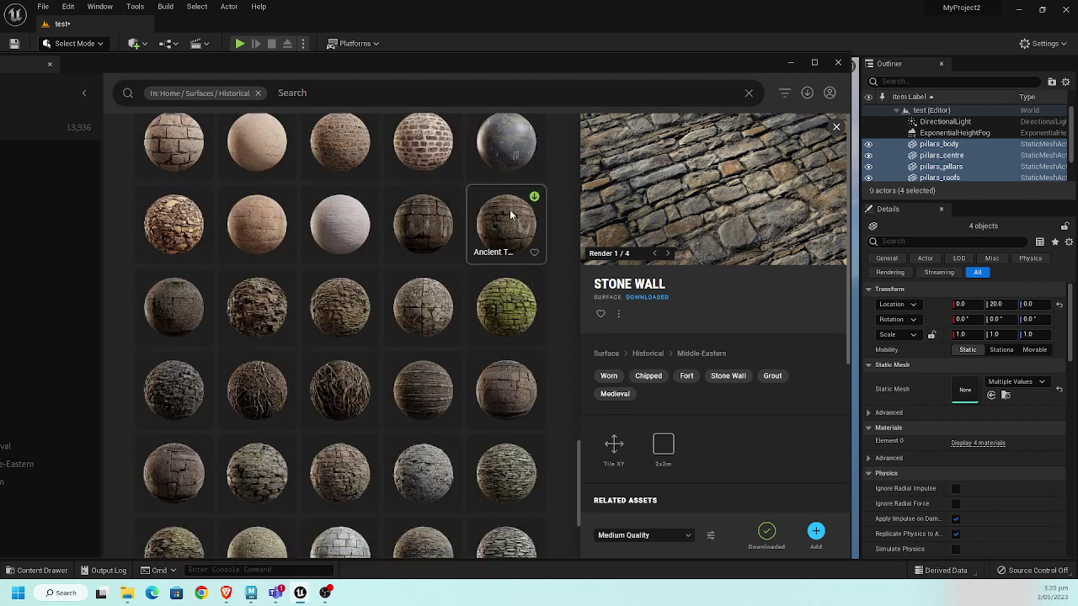
pyautogui.click(534, 196)
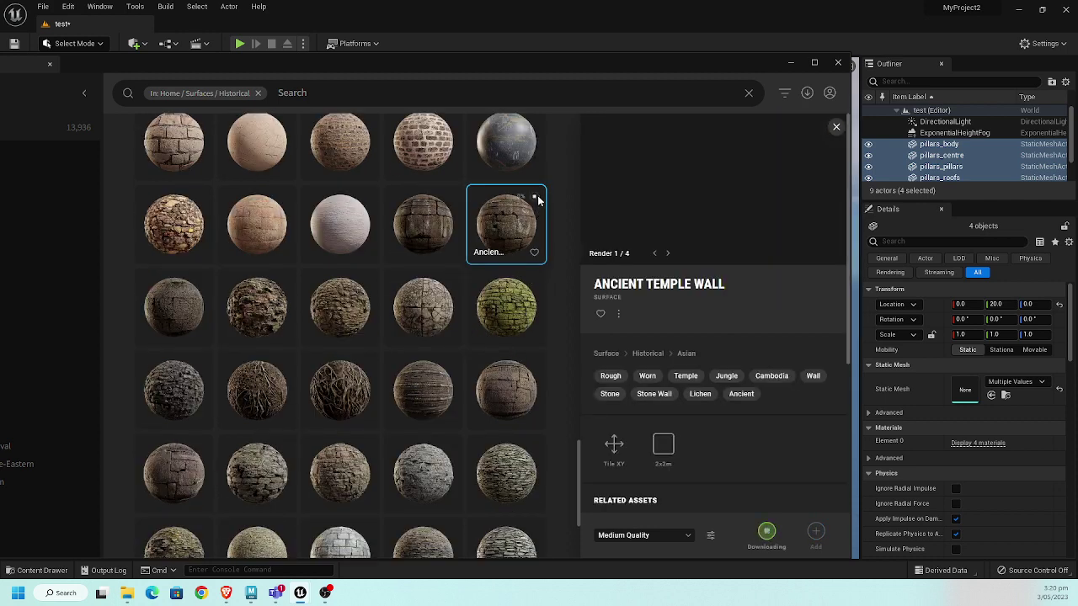
pyautogui.scroll(-5, 507, 278)
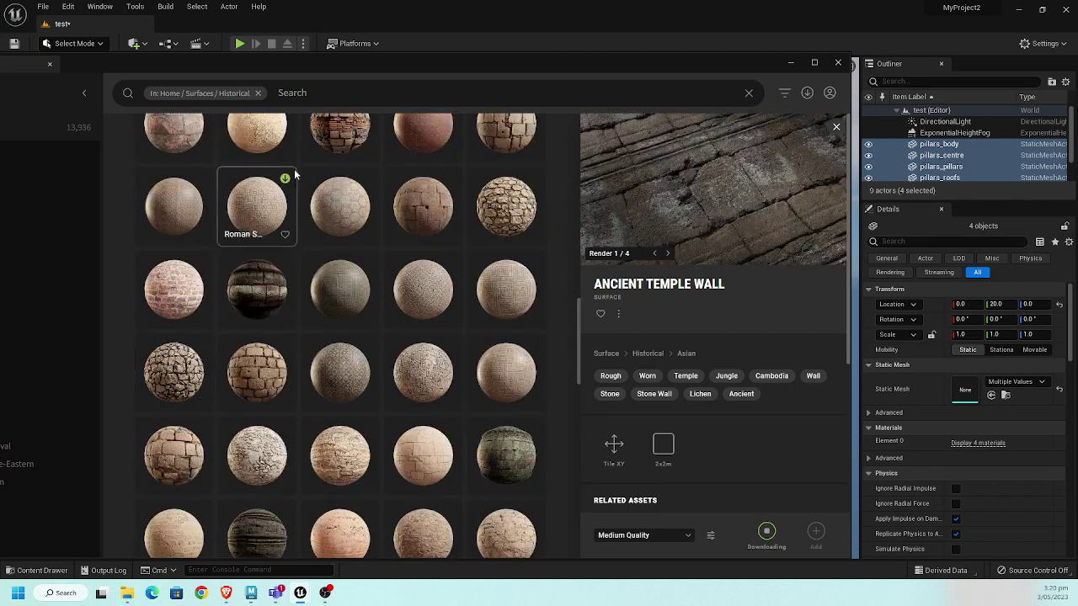
pyautogui.moveTo(380, 62); pyautogui.dragTo(573, 44)
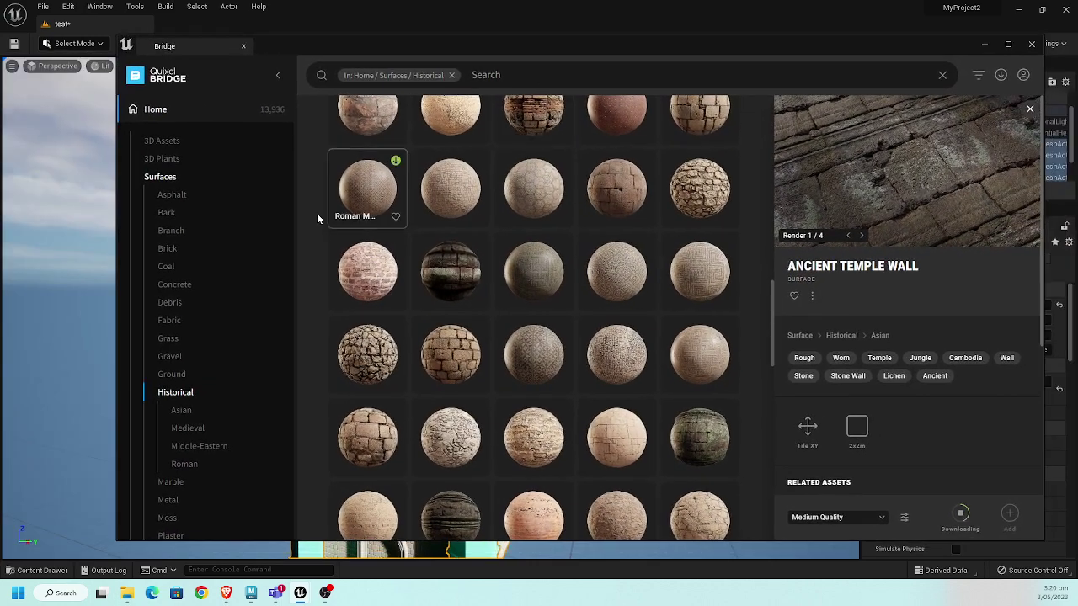
pyautogui.scroll(-5, 215, 291)
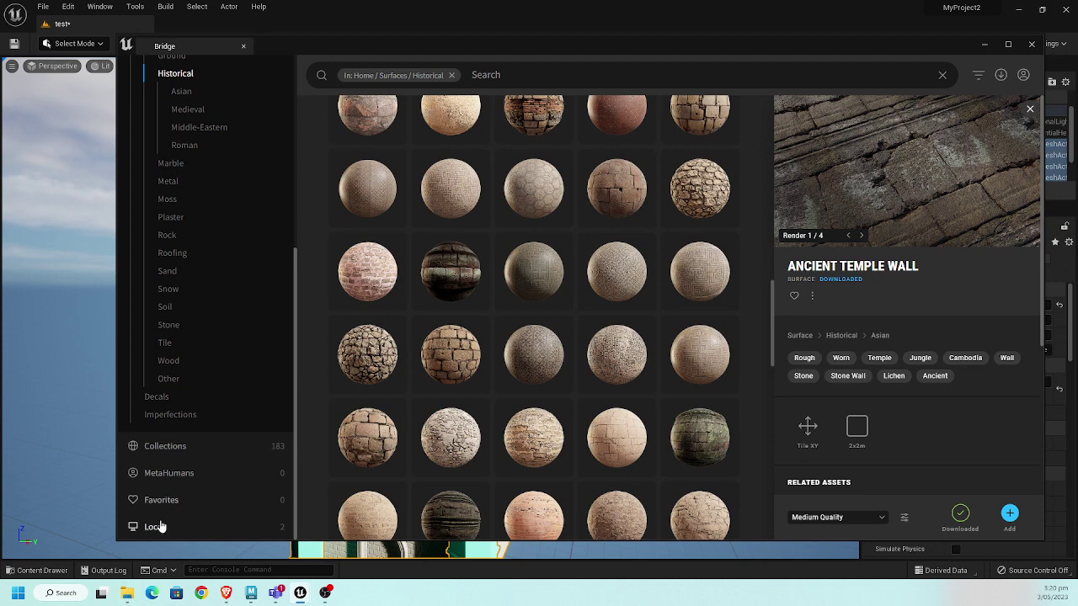
# - Add the local Ancient Temple Wall and Stone Wall surfaces to the project, then close Bridge
pyautogui.click(162, 523)
pyautogui.moveTo(677, 46); pyautogui.dragTo(556, 50)
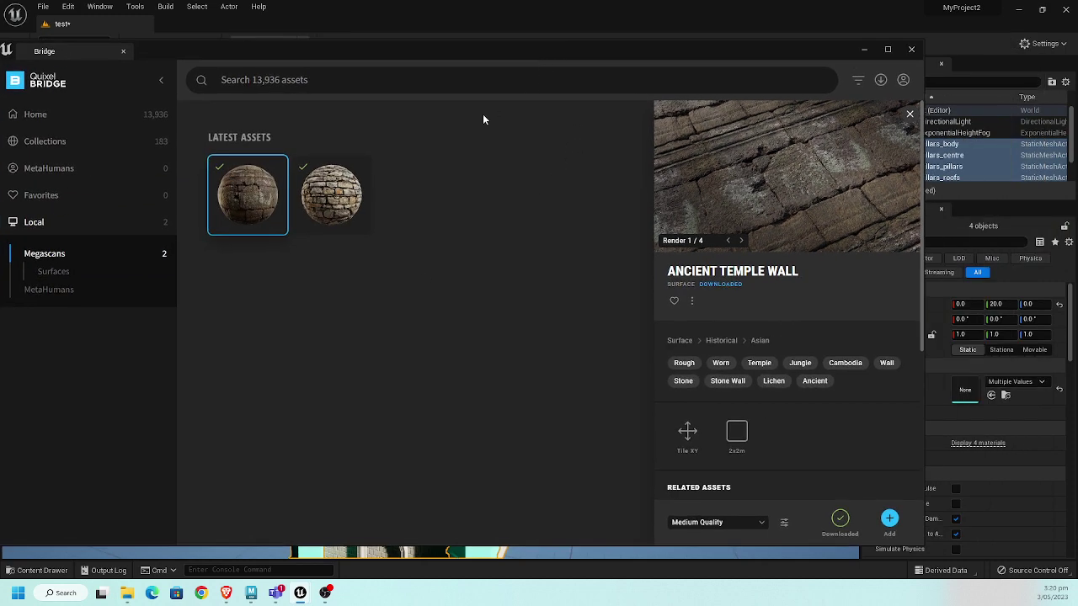
pyautogui.click(890, 518)
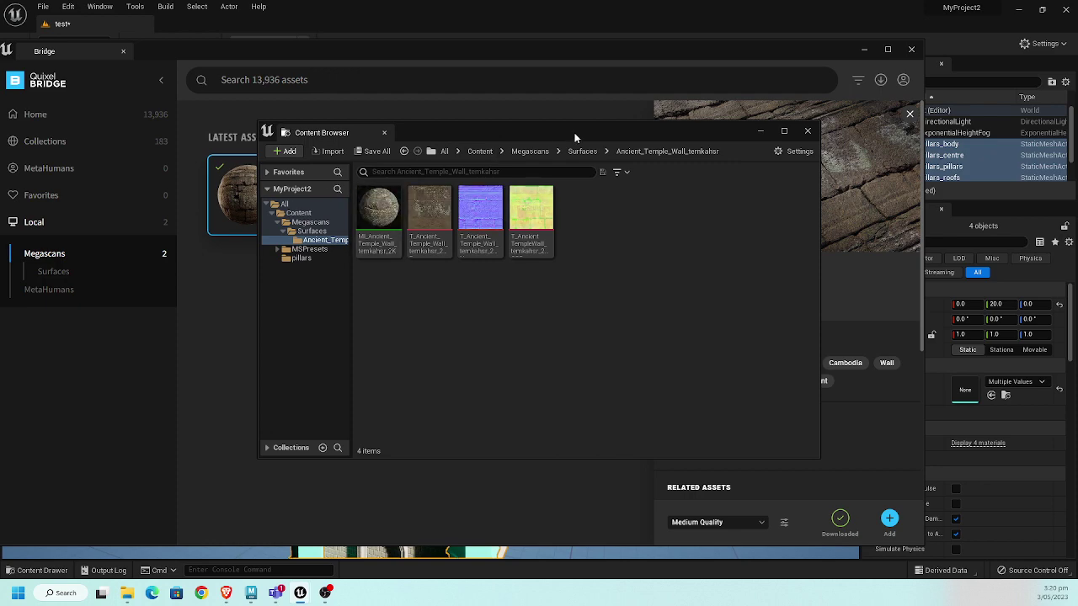
pyautogui.click(662, 315)
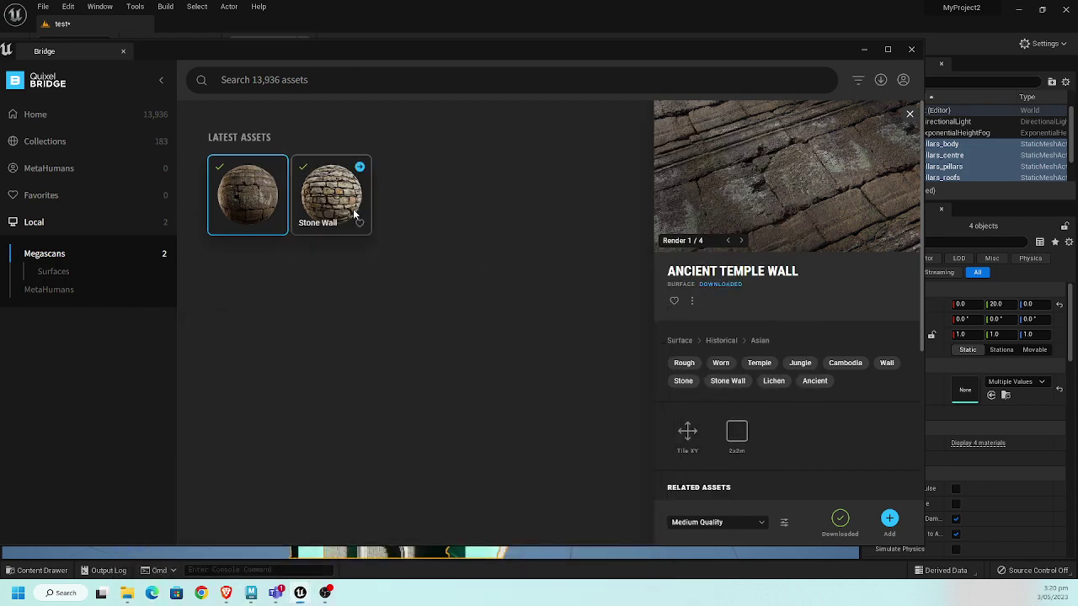
pyautogui.click(353, 209)
pyautogui.click(889, 518)
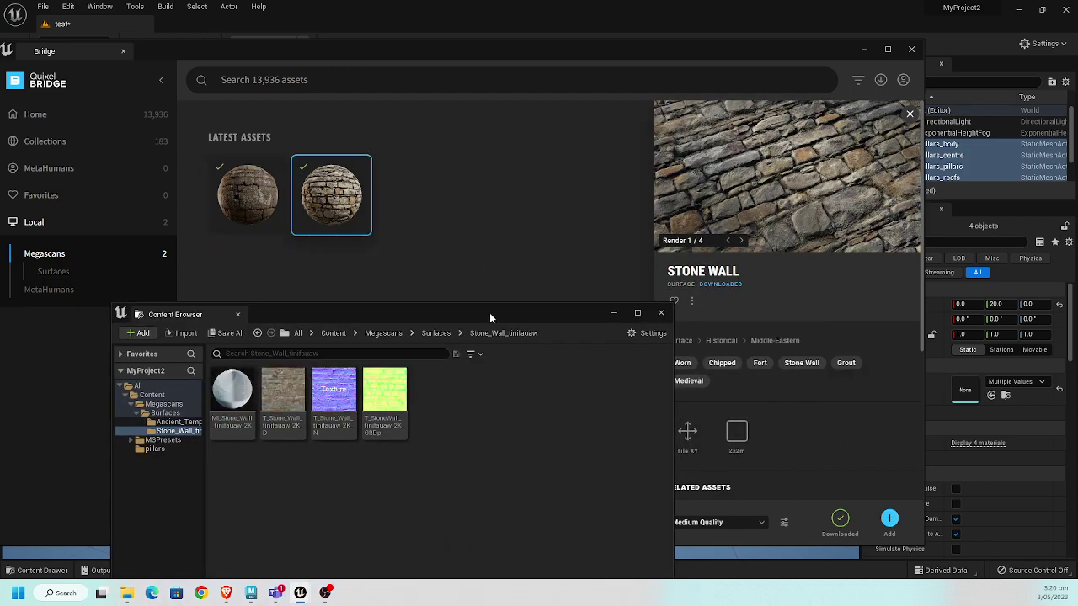
pyautogui.click(914, 54)
pyautogui.click(913, 52)
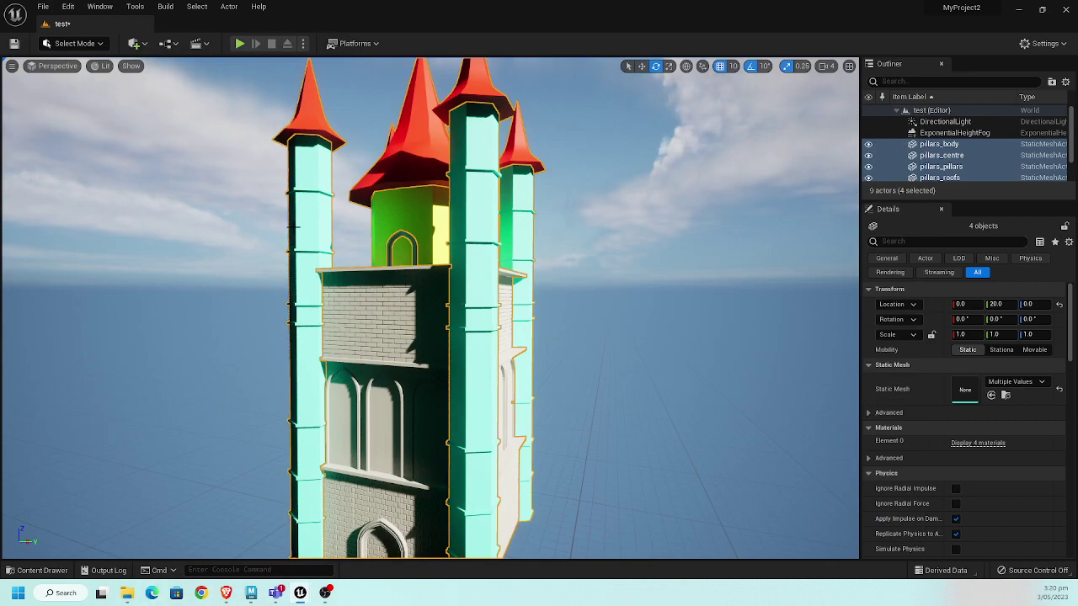
# - Select pillars_pillars and locate its current material pillars_mat1 in the Content Drawer
pyautogui.click(480, 251)
pyautogui.moveTo(588, 264); pyautogui.dragTo(549, 281, button='right')
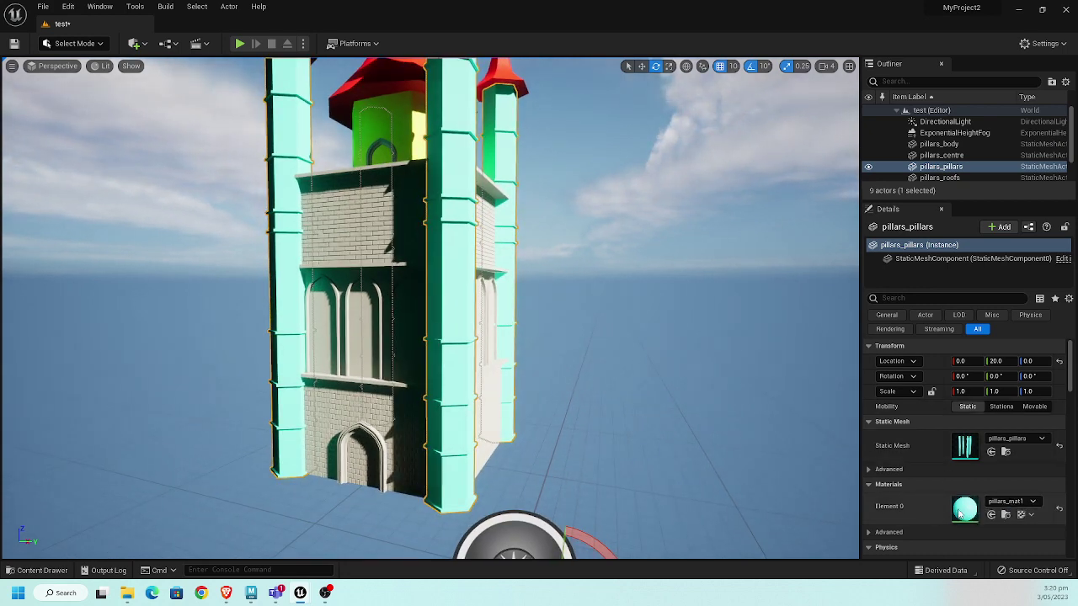
pyautogui.click(1016, 502)
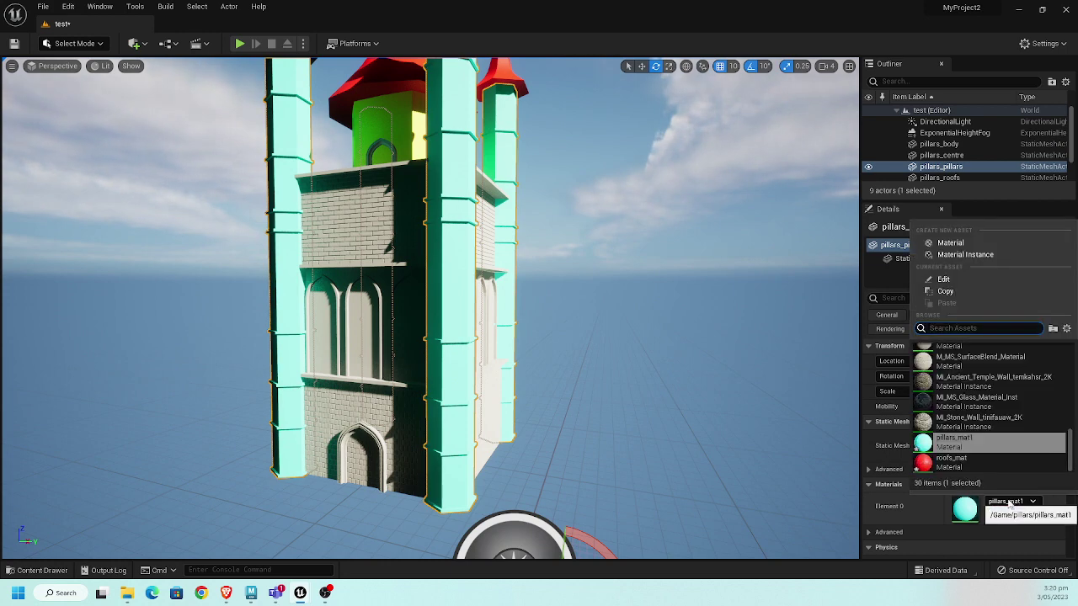
pyautogui.click(38, 570)
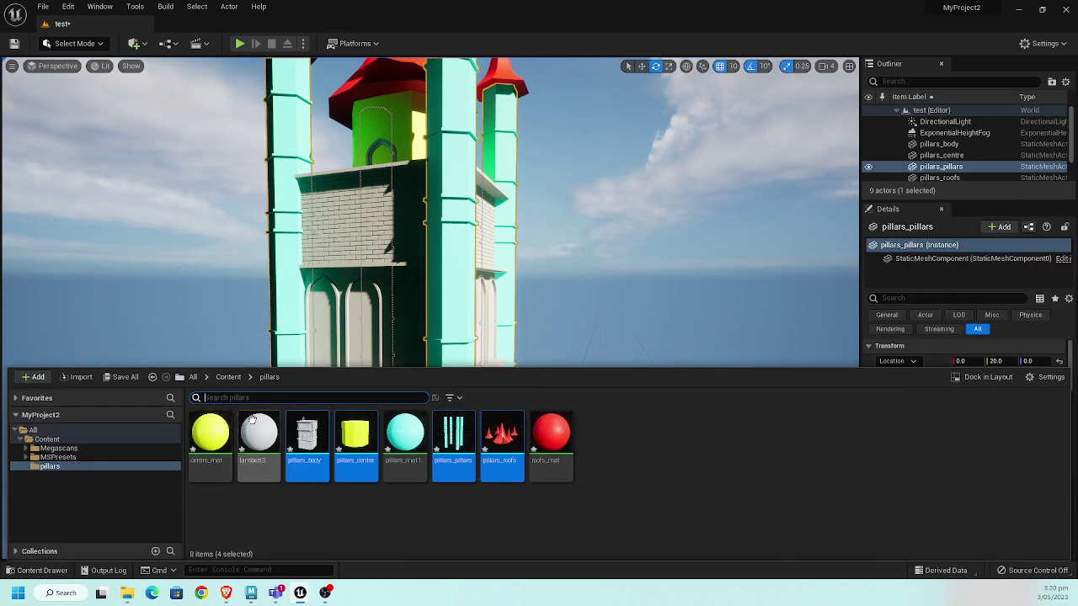
# - Check the Stone Wall and Ancient Temple Wall folders under Content > Megascans > Surfaces, then list Element 0 materials
pyautogui.click(228, 377)
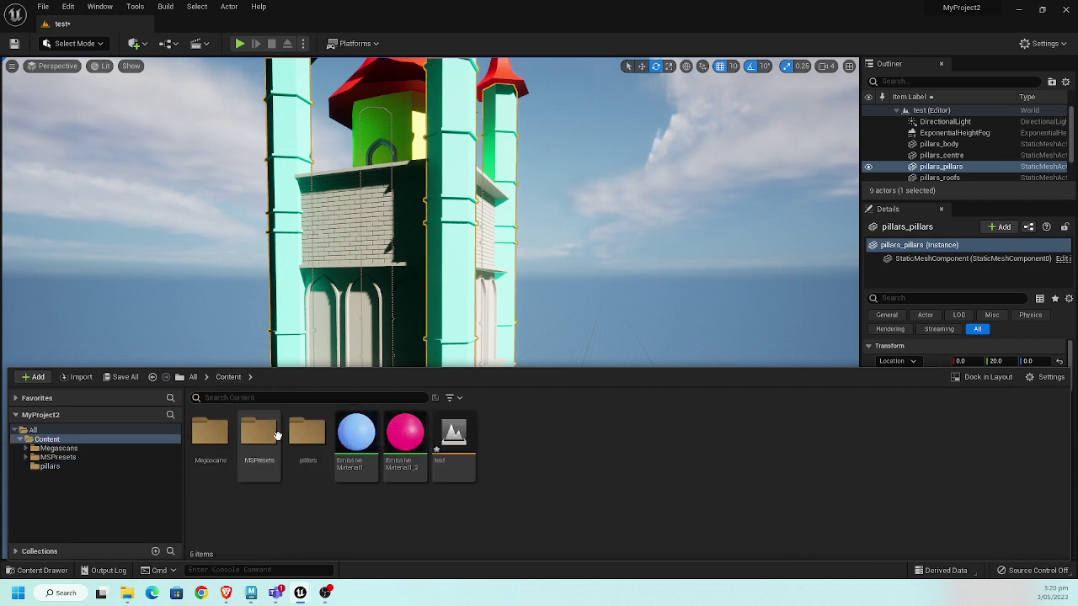
pyautogui.doubleClick(224, 434)
pyautogui.doubleClick(226, 436)
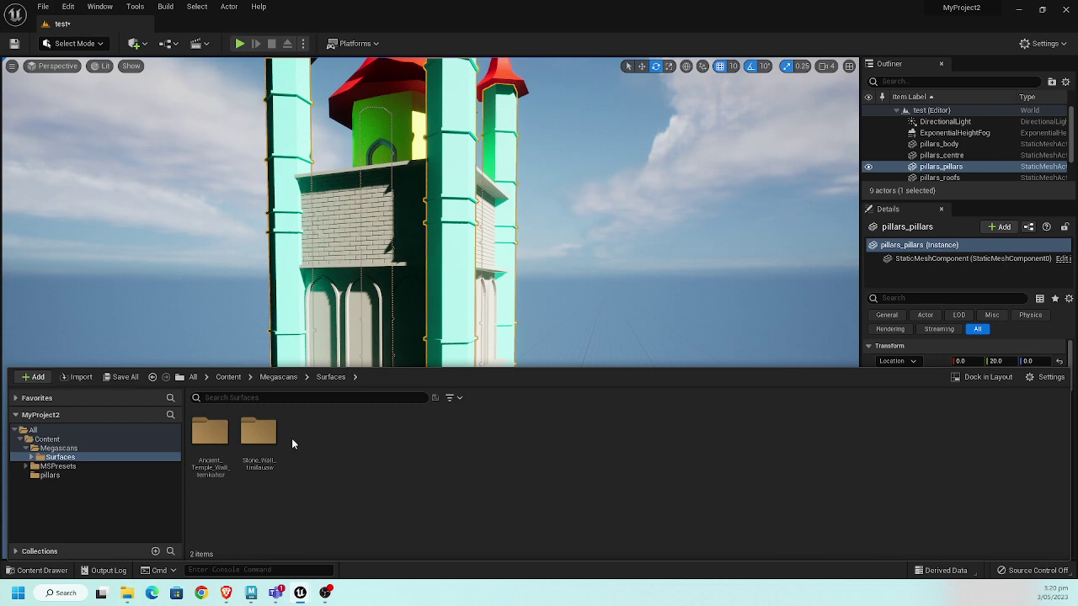
pyautogui.doubleClick(257, 434)
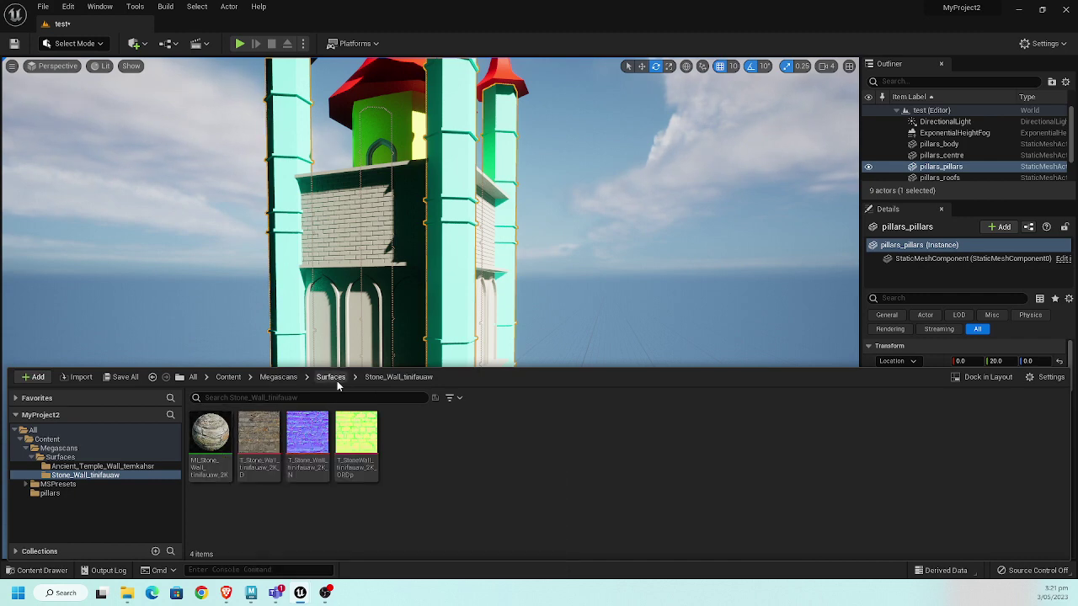
pyautogui.click(333, 379)
pyautogui.doubleClick(210, 434)
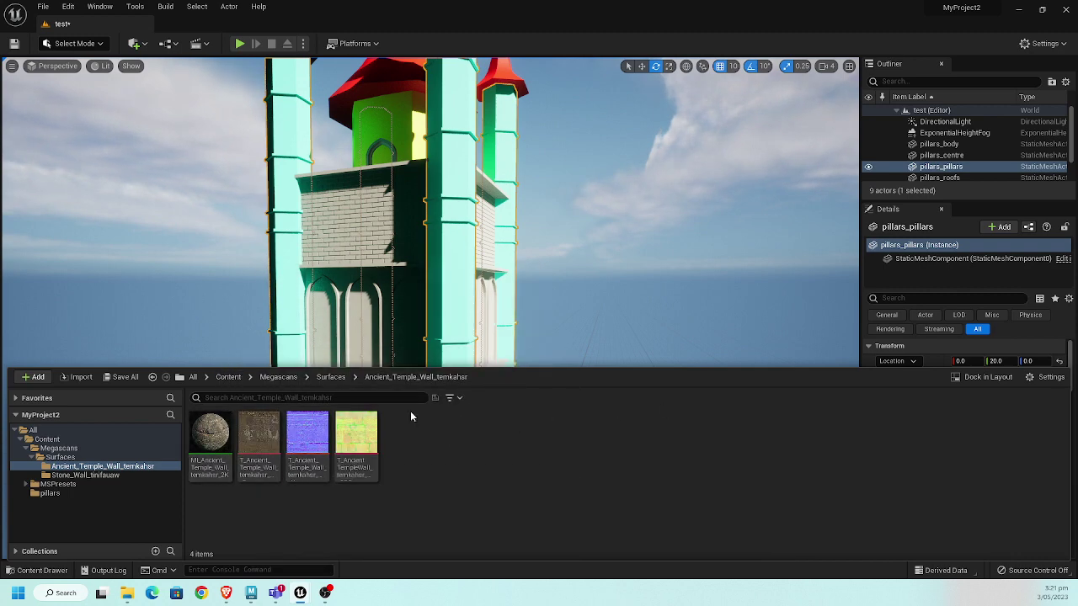
pyautogui.click(333, 377)
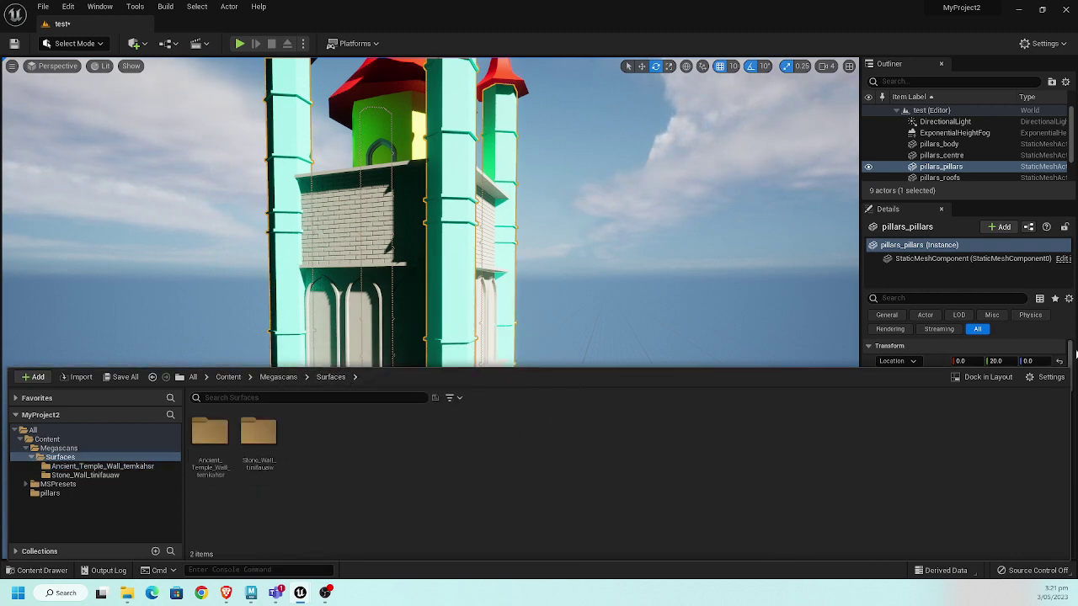
pyautogui.click(1007, 502)
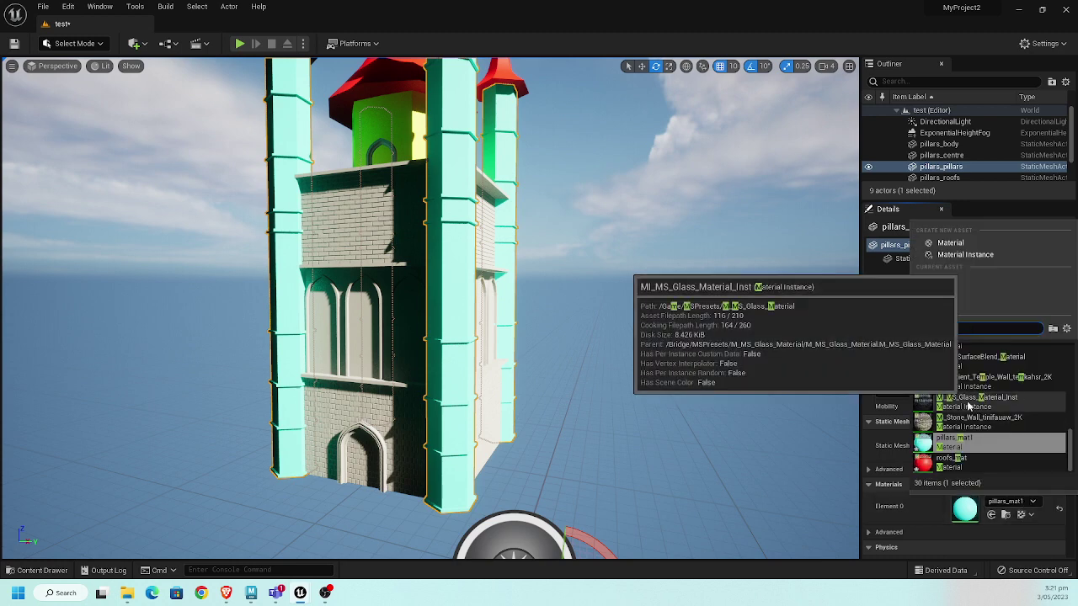
# - Filter the picker by 'mi' and assign MI_Stone_Wall to the pillars' Element 0 slot
pyautogui.write('mi')
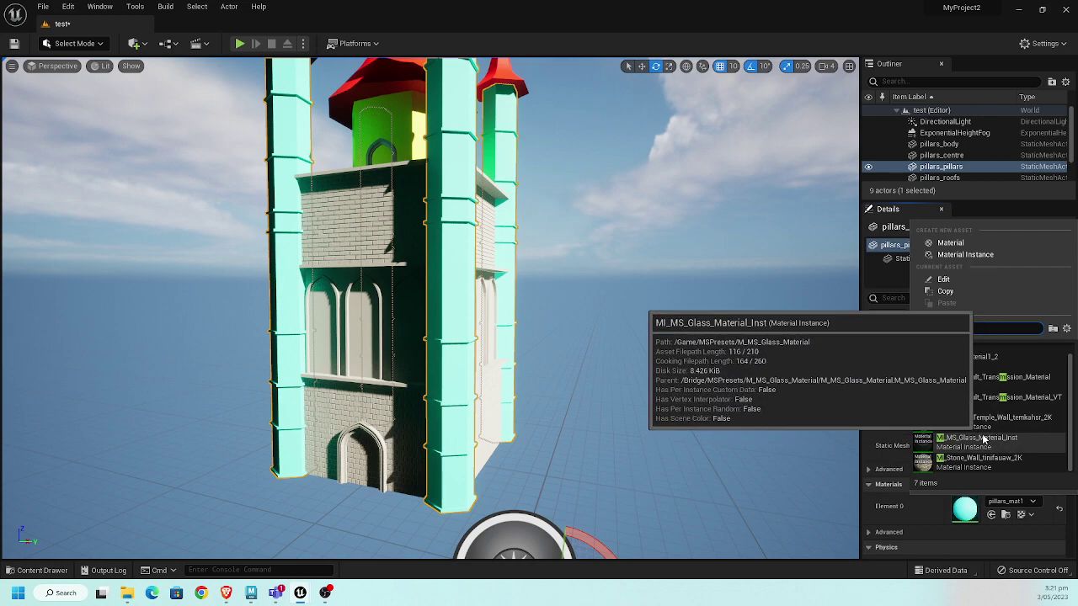
pyautogui.click(981, 462)
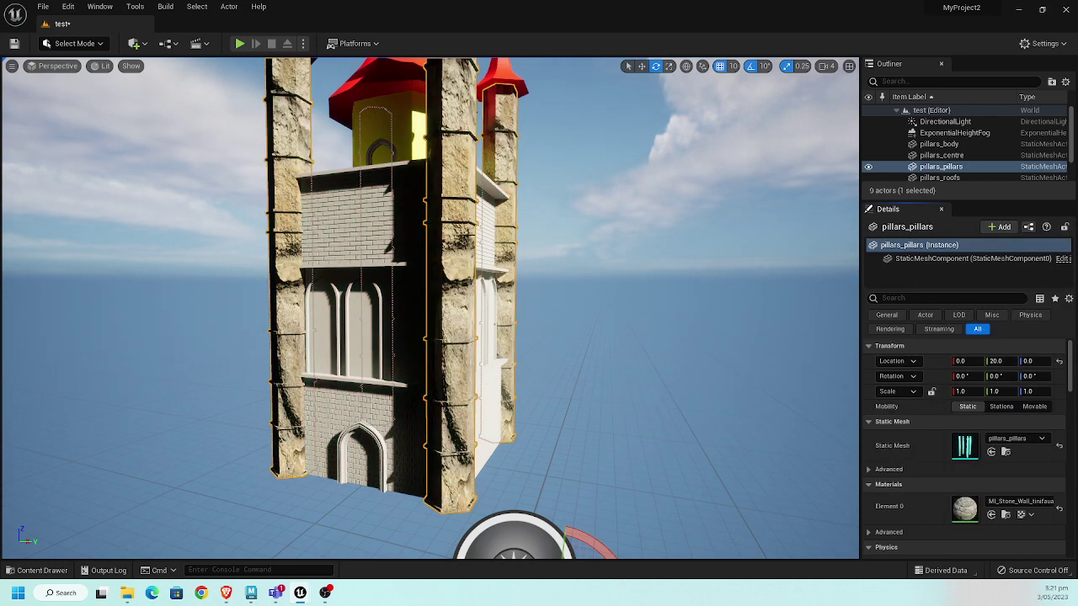
pyautogui.moveTo(588, 190); pyautogui.dragTo(587, 189, button='right')
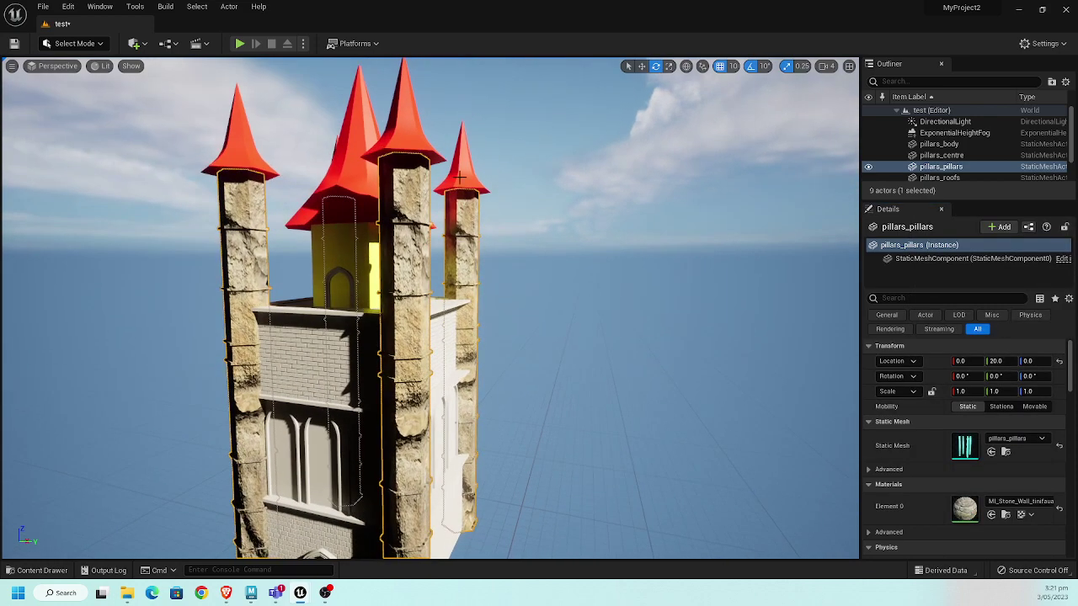
# - Select pillars_roofs and assign MI_Ancient_Temple_Wall to its material slot
pyautogui.click(419, 147)
pyautogui.click(1011, 501)
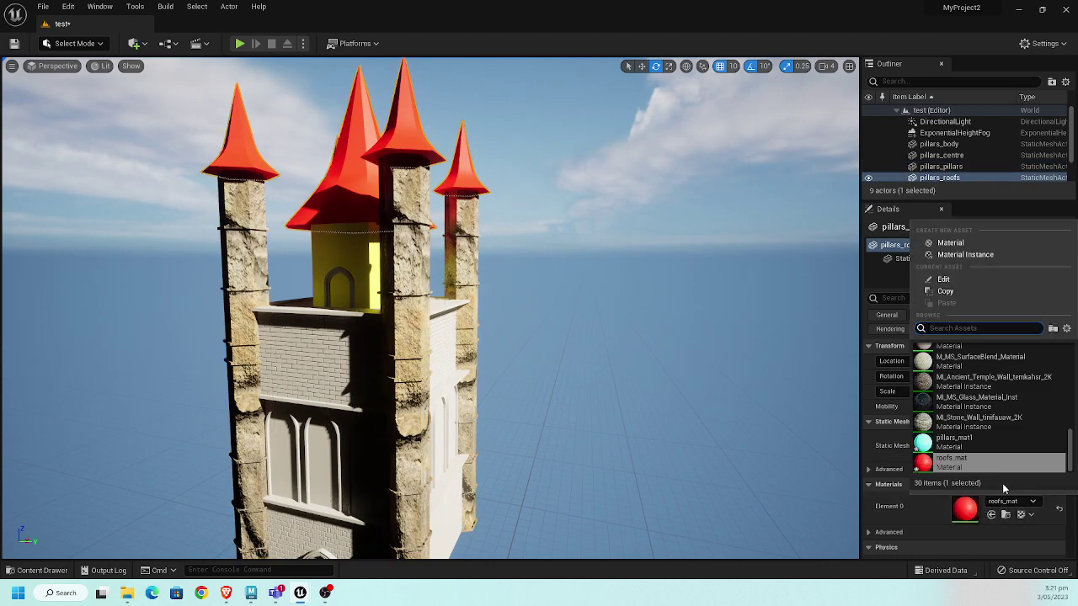
pyautogui.write('mi')
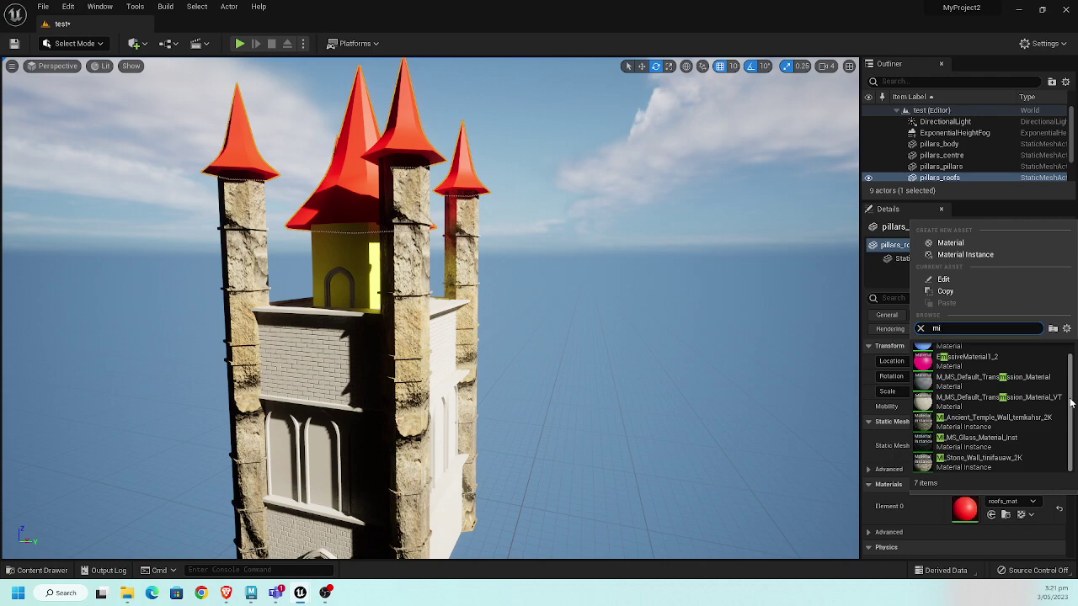
pyautogui.click(994, 421)
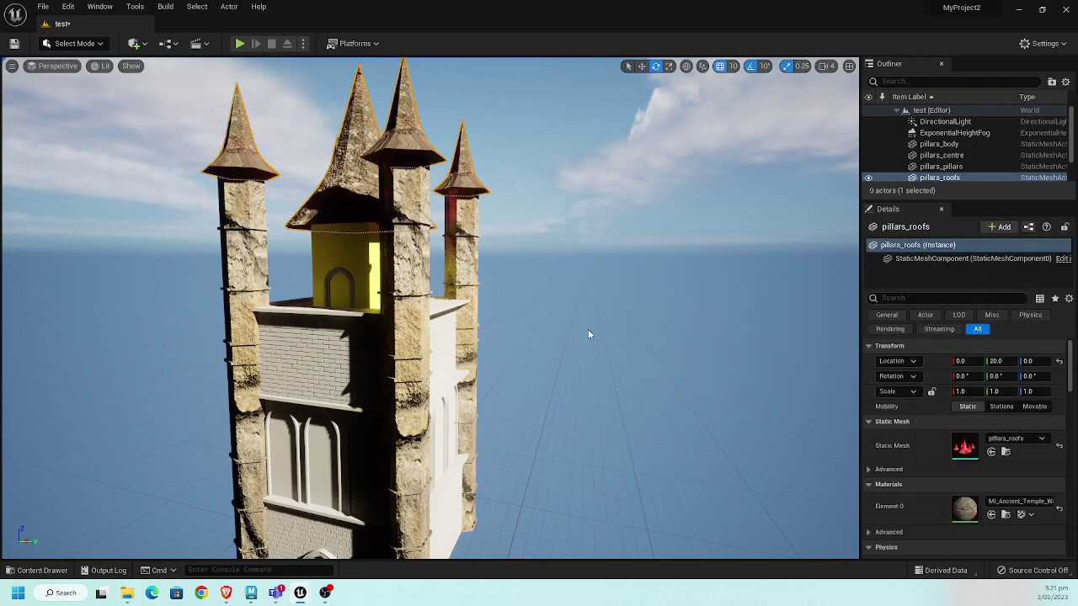
pyautogui.moveTo(539, 162); pyautogui.dragTo(436, 117, button='right')
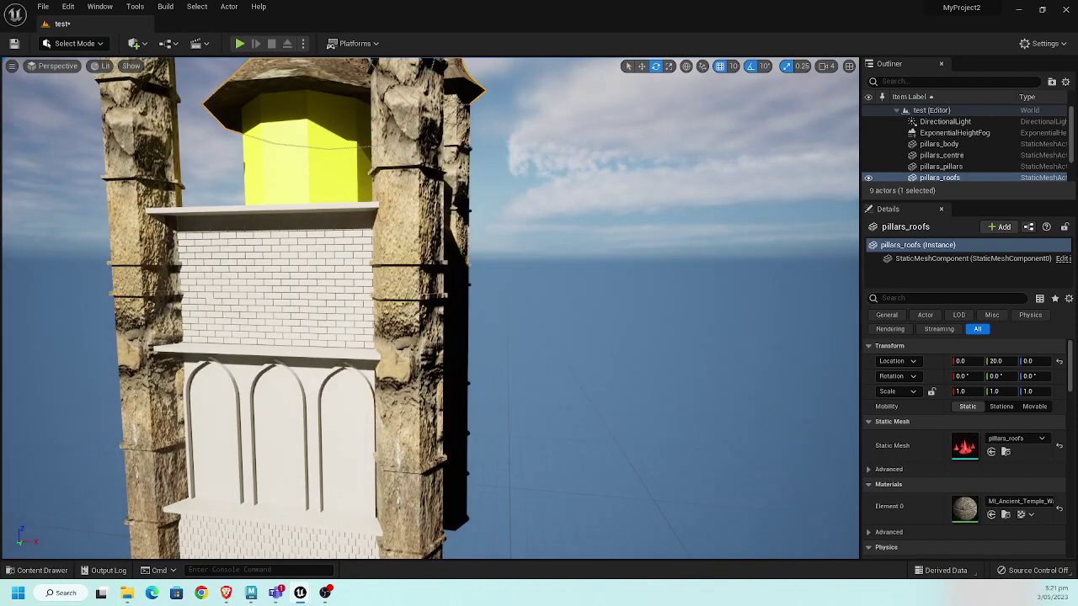
# - Select pillars_pillars by clicking the stone-textured pillars in the viewport
pyautogui.click(437, 116)
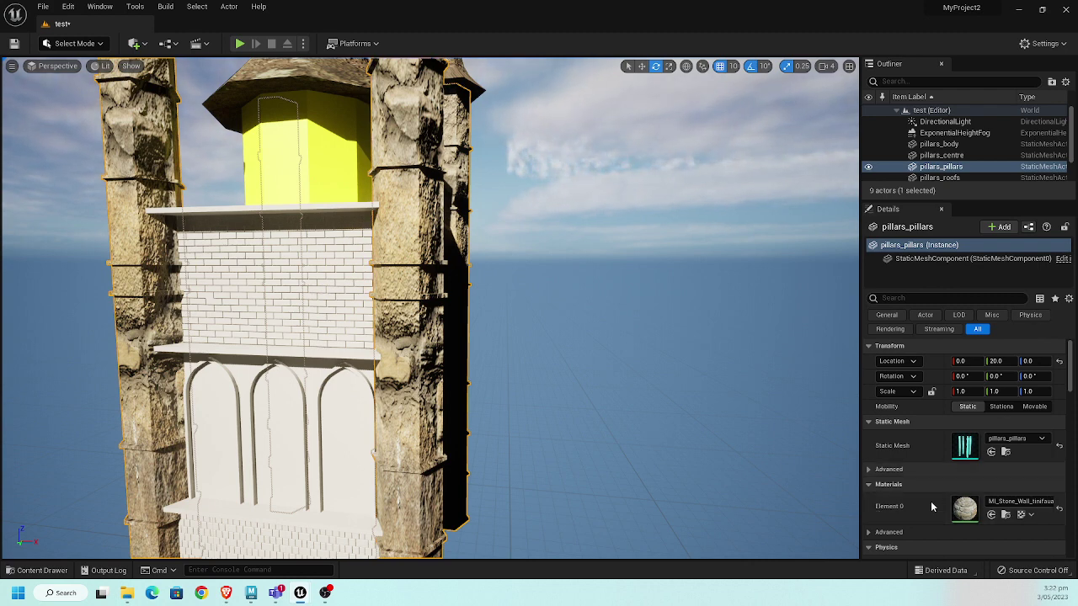
# - Open the pillars' Stone Wall material instance and enable its Tiling/Offset override
pyautogui.doubleClick(965, 505)
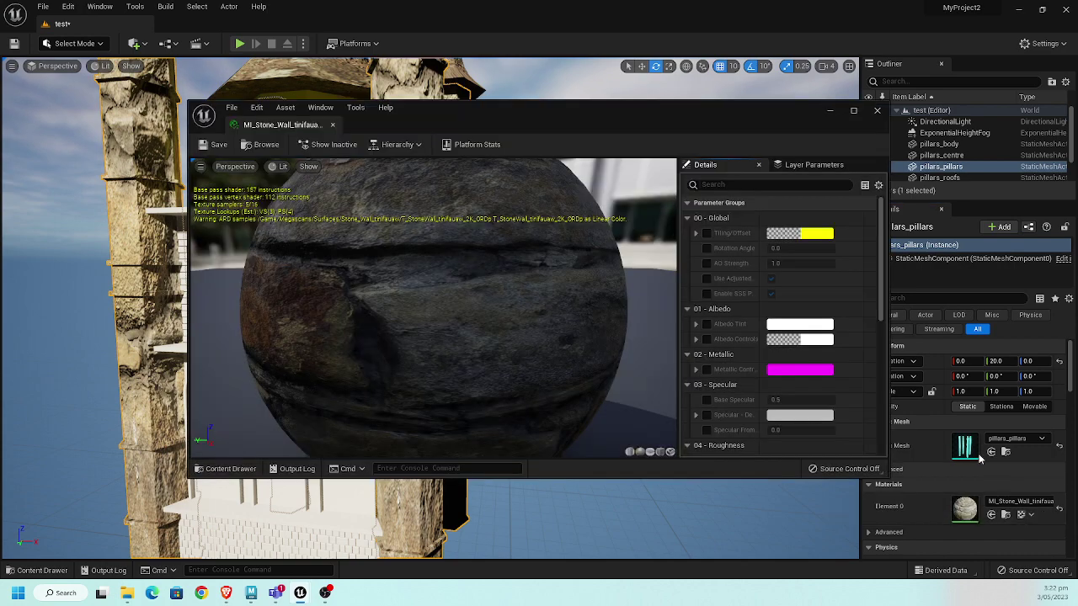
pyautogui.click(38, 571)
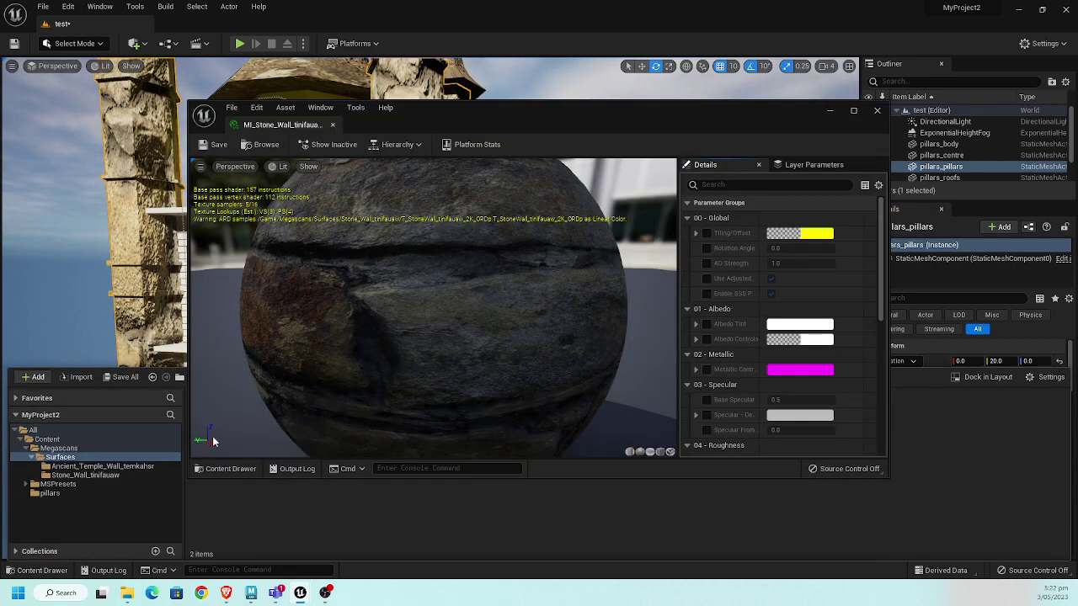
pyautogui.moveTo(662, 133); pyautogui.dragTo(883, 119)
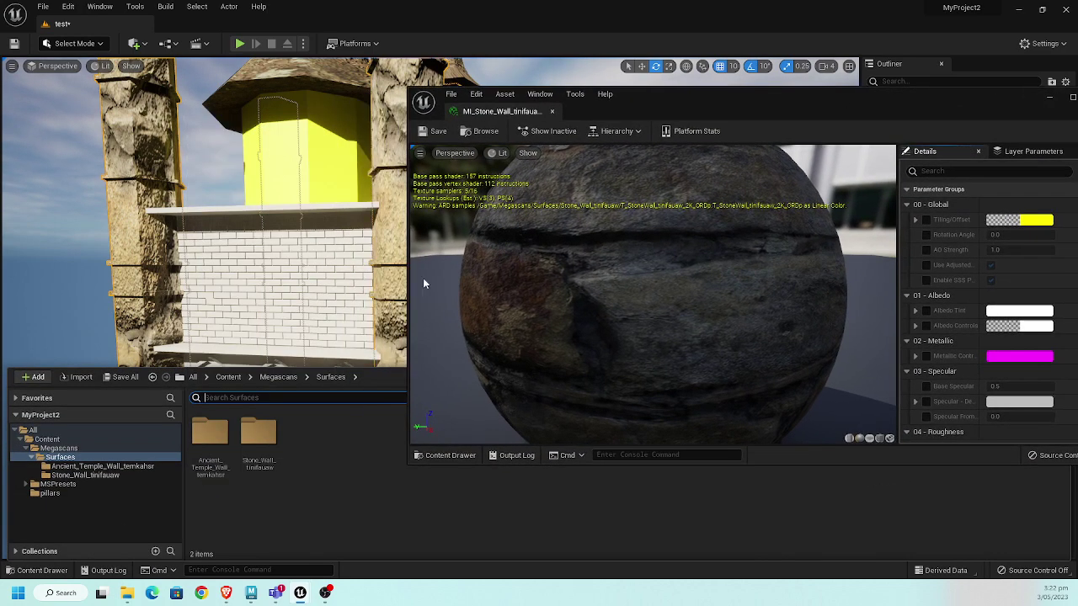
pyautogui.click(274, 377)
pyautogui.click(250, 377)
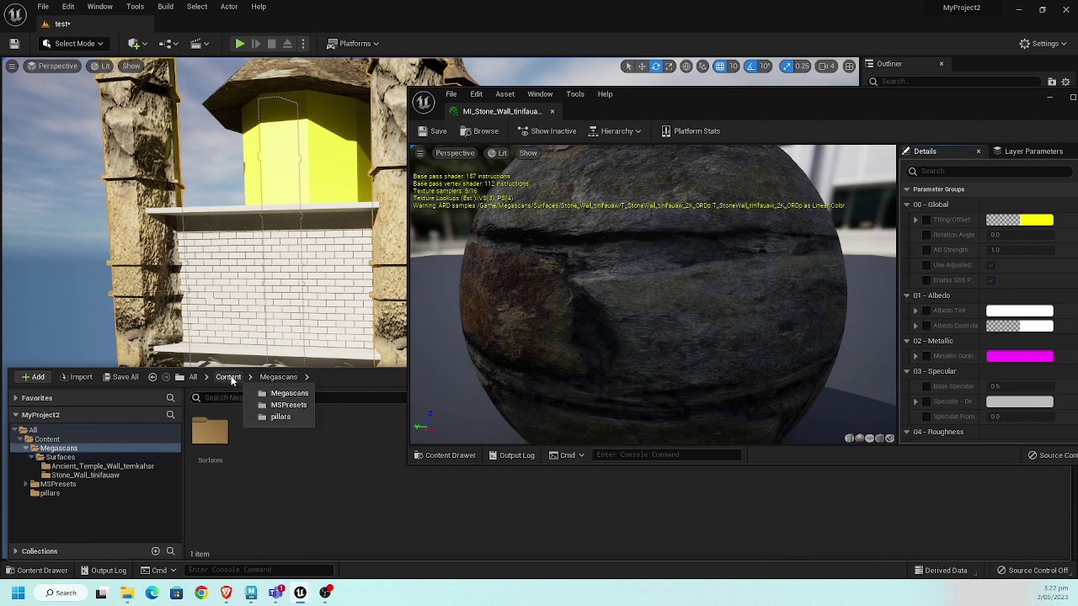
pyautogui.click(231, 378)
pyautogui.click(232, 378)
pyautogui.doubleClick(261, 432)
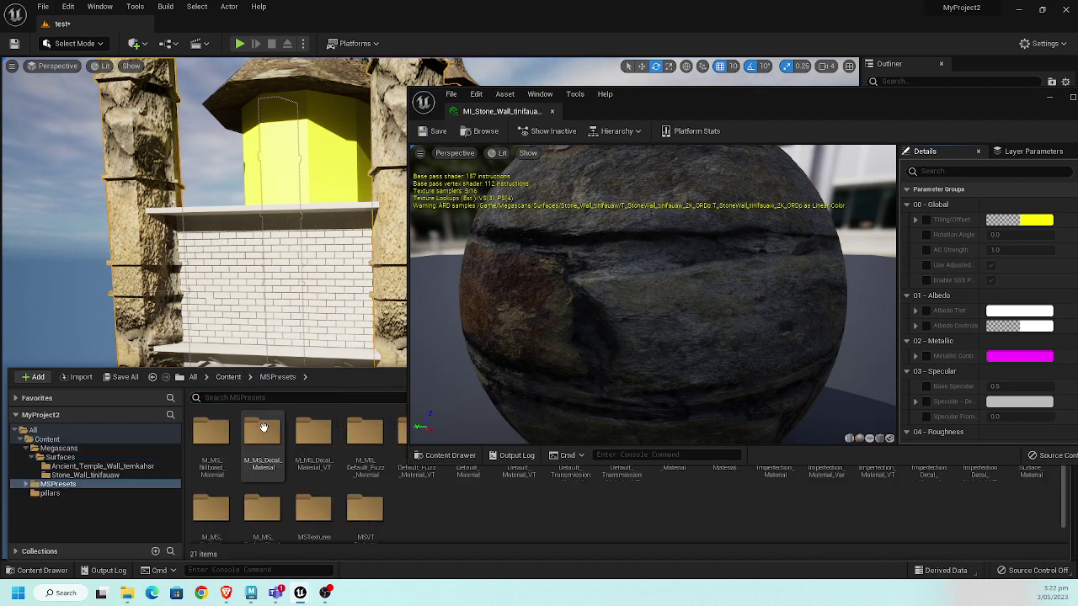
pyautogui.click(231, 377)
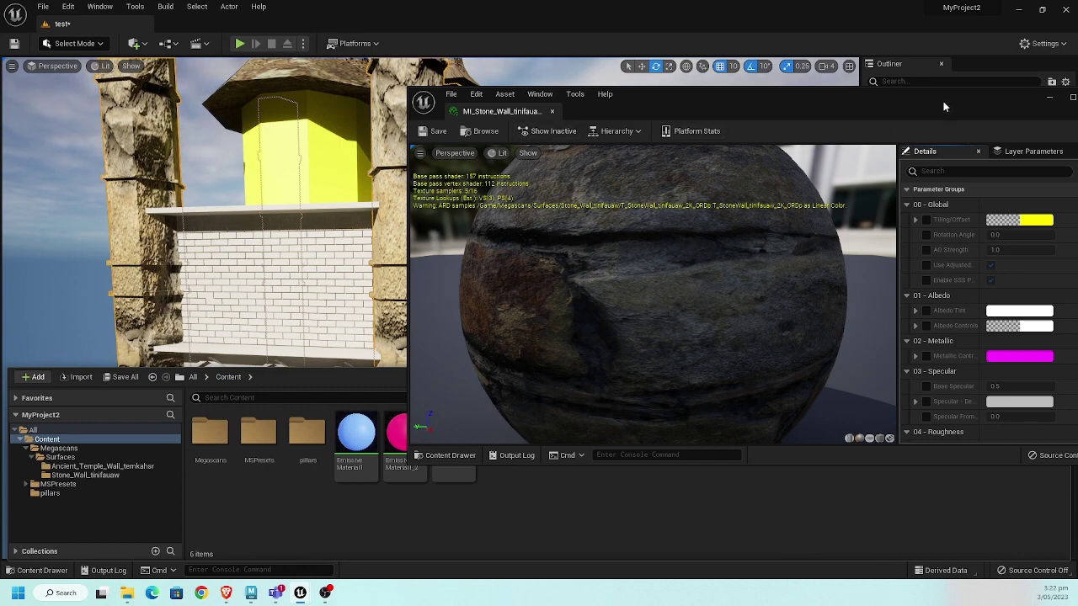
pyautogui.moveTo(943, 104); pyautogui.dragTo(454, 216)
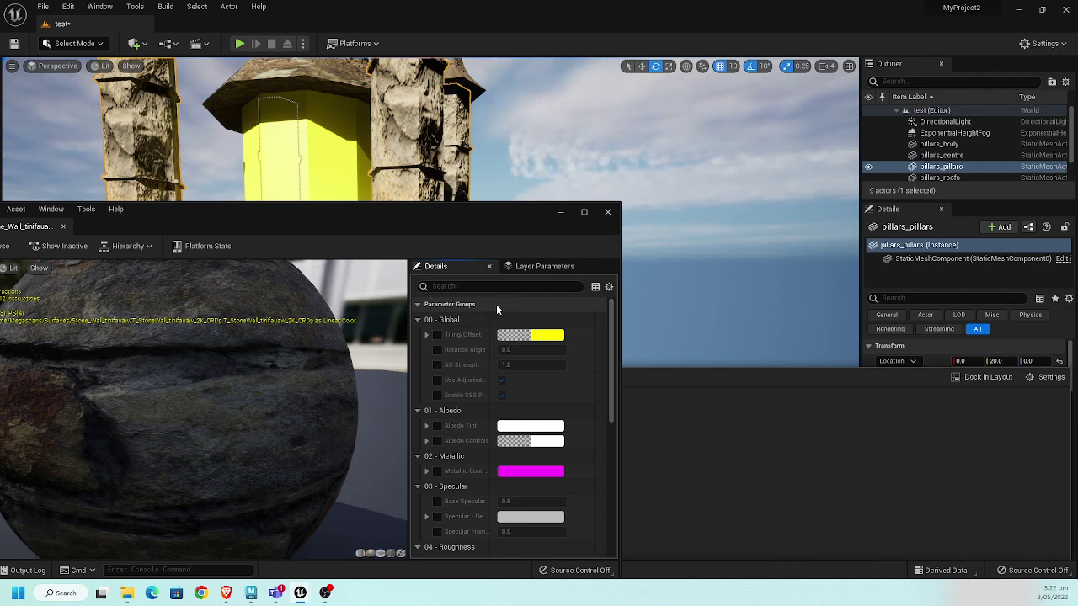
pyautogui.click(438, 335)
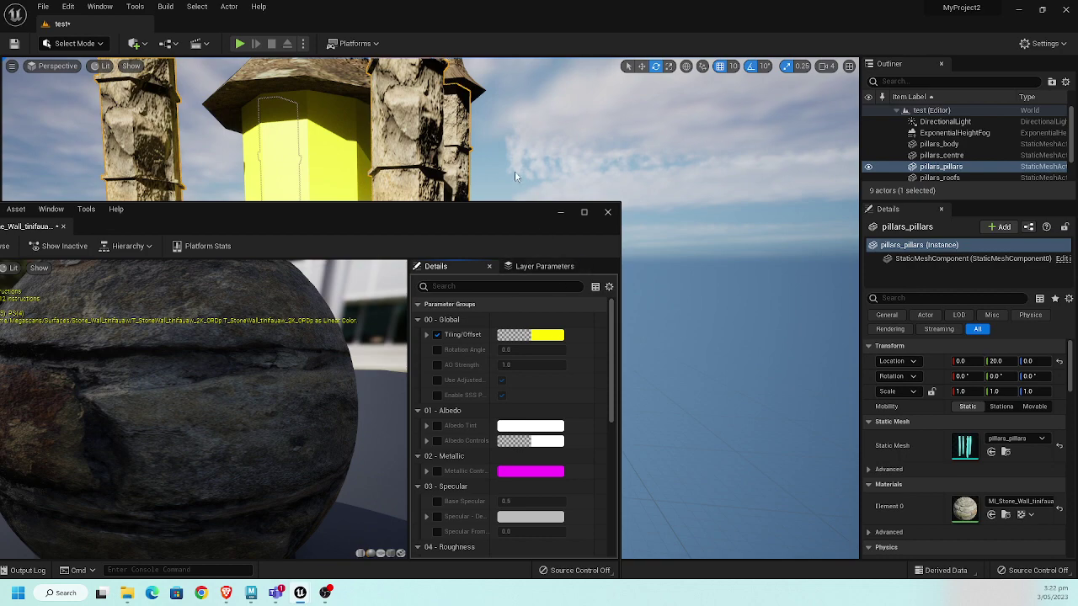
# - Reopen the Stone Wall material instance editor and enable its Albedo Tint override
pyautogui.moveTo(483, 179); pyautogui.dragTo(671, 379, button='right')
pyautogui.click(608, 212)
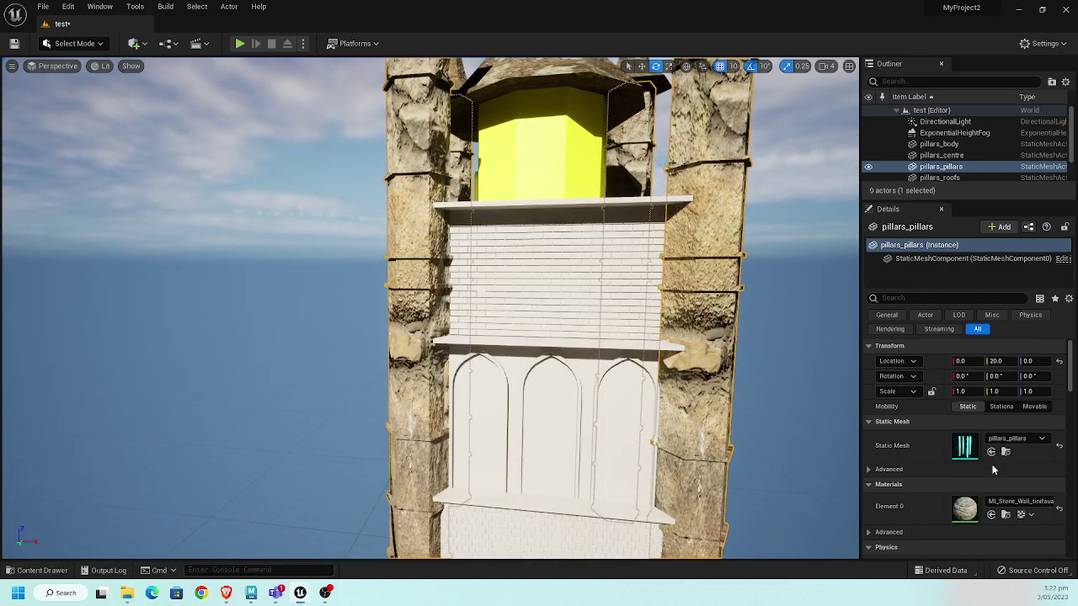
pyautogui.doubleClick(965, 508)
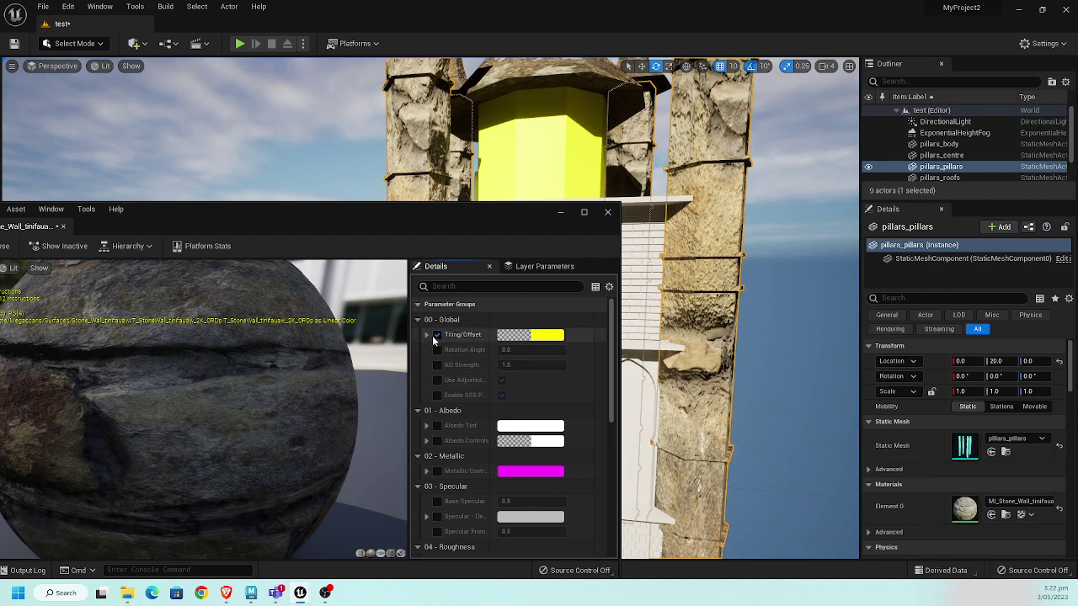
pyautogui.doubleClick(501, 213)
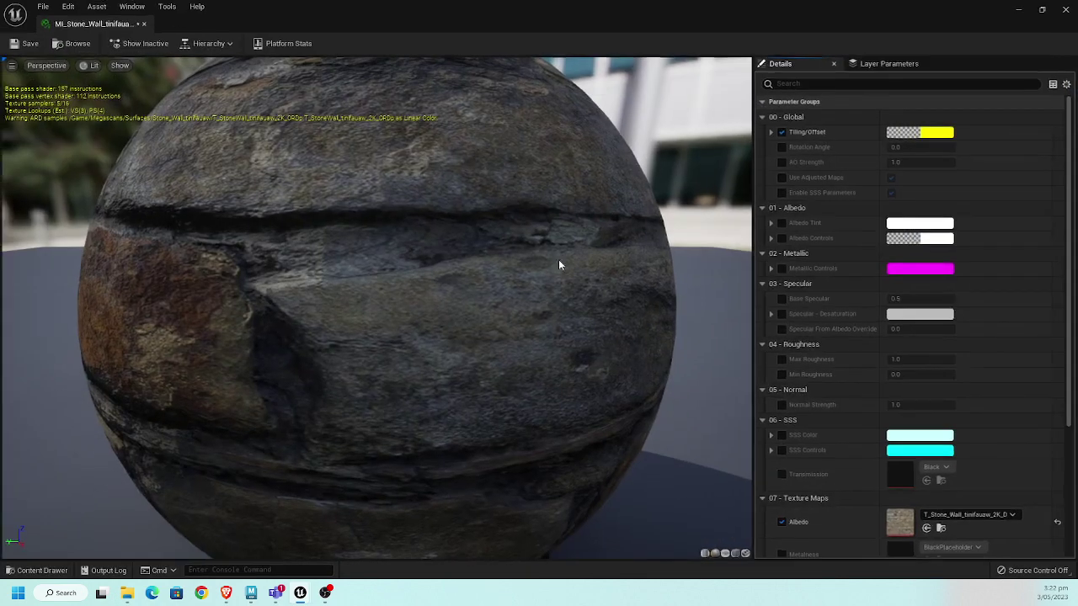
pyautogui.scroll(-2, 882, 319)
pyautogui.scroll(2, 876, 303)
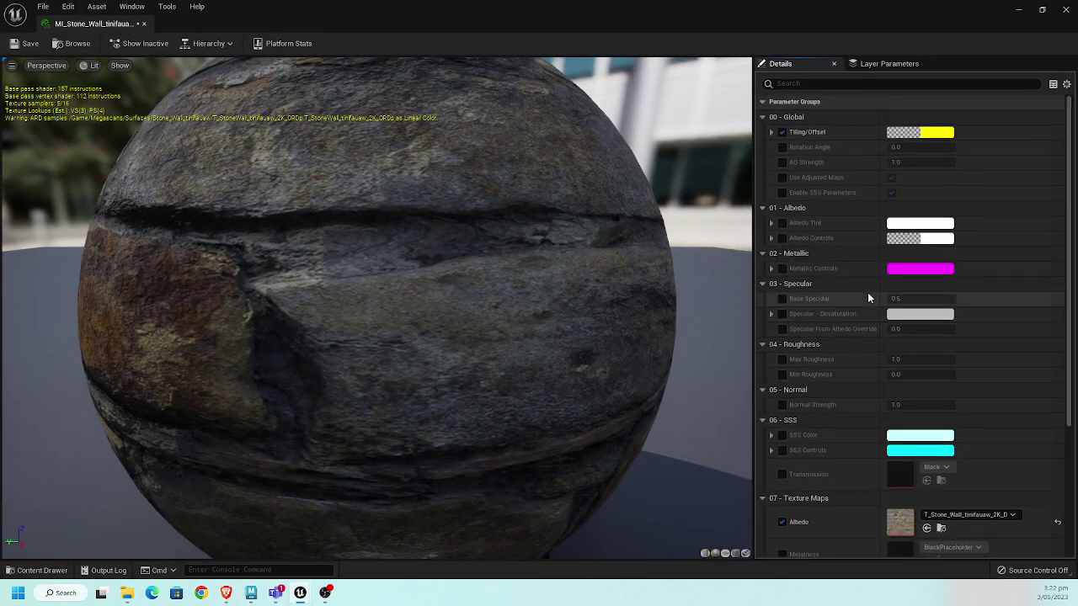
pyautogui.doubleClick(931, 23)
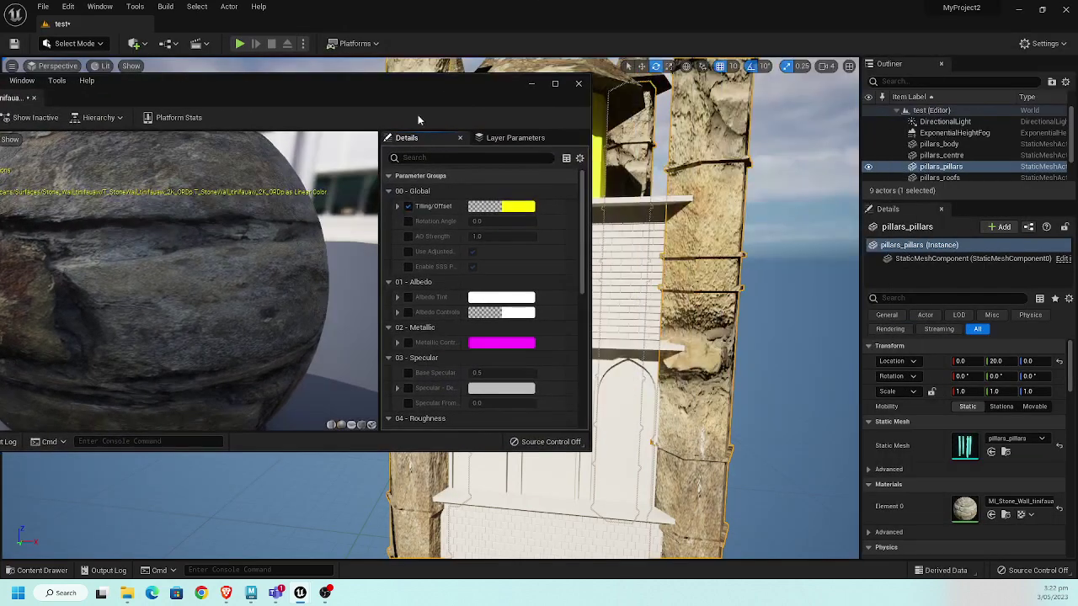
pyautogui.click(408, 298)
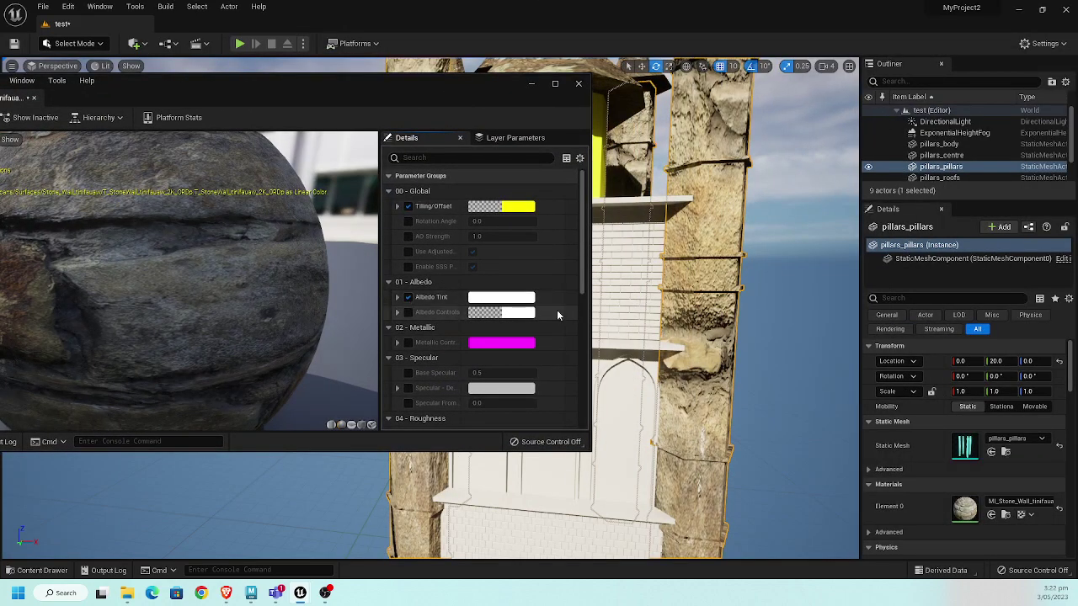
# - Set the Albedo Tint colour to a pale peach-pink, sRGB FFEDE3
pyautogui.click(516, 299)
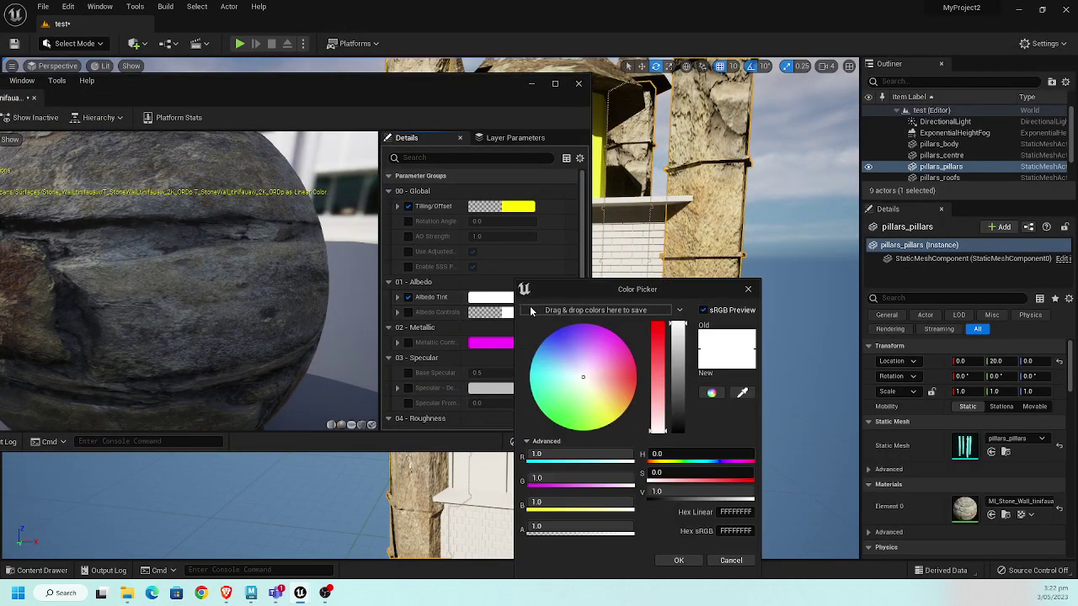
pyautogui.click(596, 386)
pyautogui.moveTo(603, 387)
pyautogui.mouseDown()
pyautogui.moveTo(589, 389)
pyautogui.moveTo(596, 381)
pyautogui.mouseUp()
pyautogui.click(678, 560)
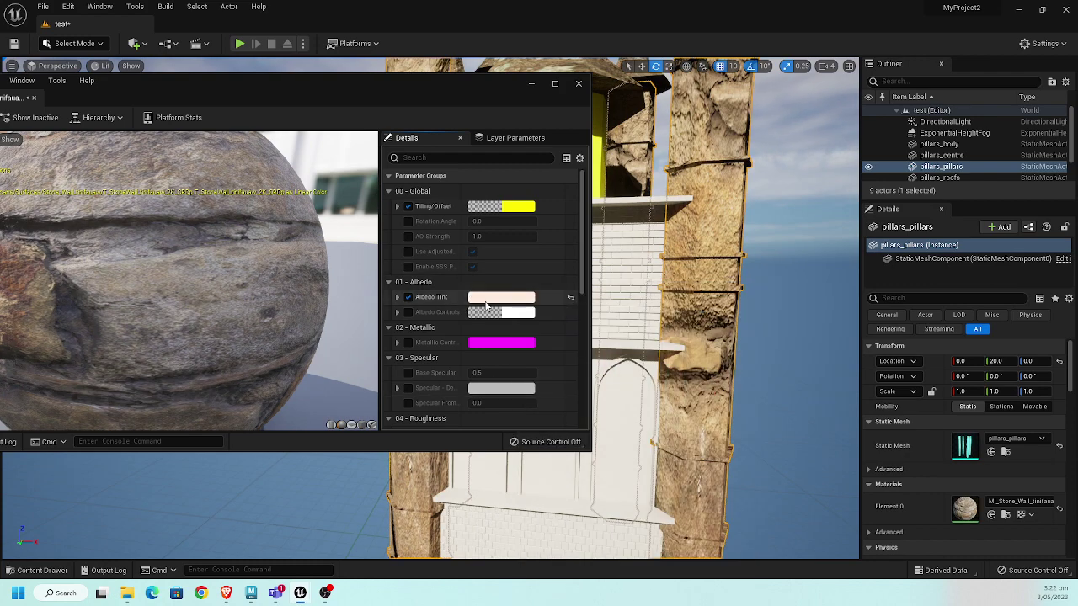
pyautogui.click(398, 207)
# - Set the Stone Wall material's Tiling X and Tiling Y to 10, then check the pillars
pyautogui.click(496, 222)
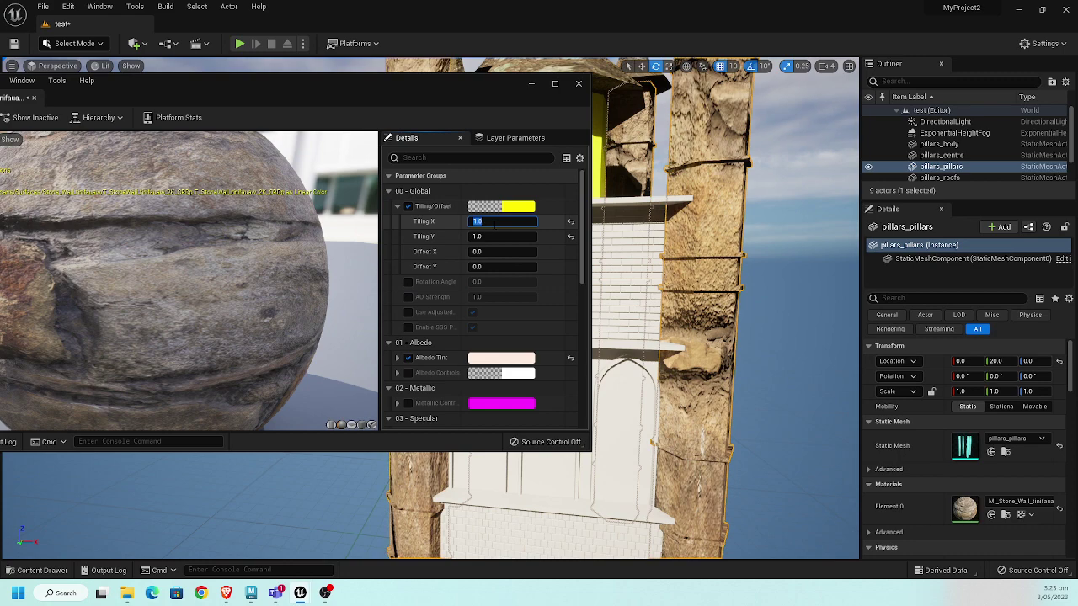
pyautogui.write('10')
pyautogui.press('Tab')
pyautogui.write('10')
pyautogui.press('Return')
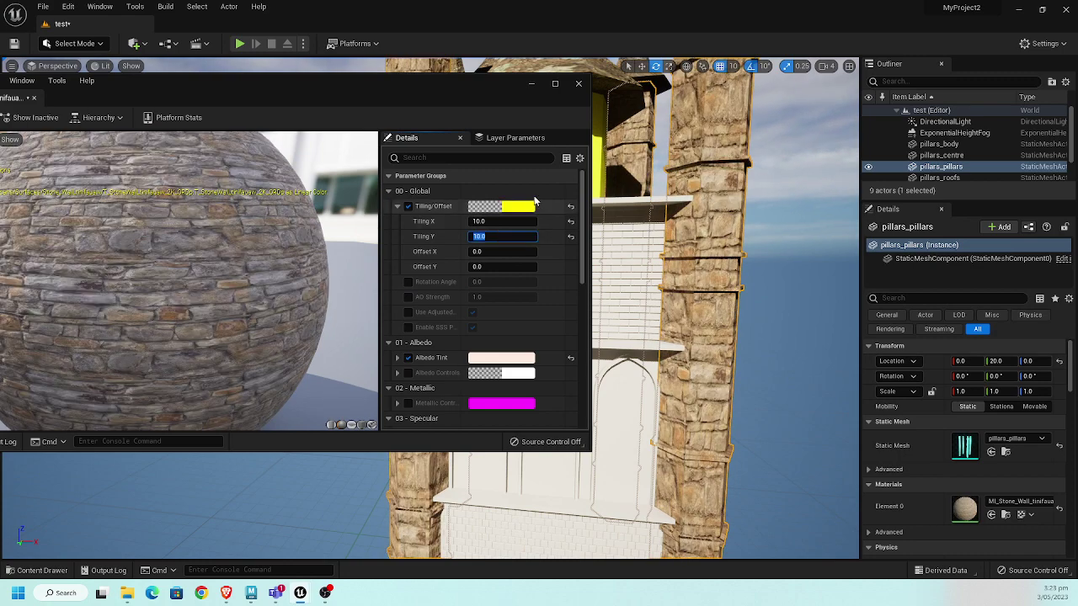
pyautogui.moveTo(674, 278); pyautogui.dragTo(697, 238, button='right')
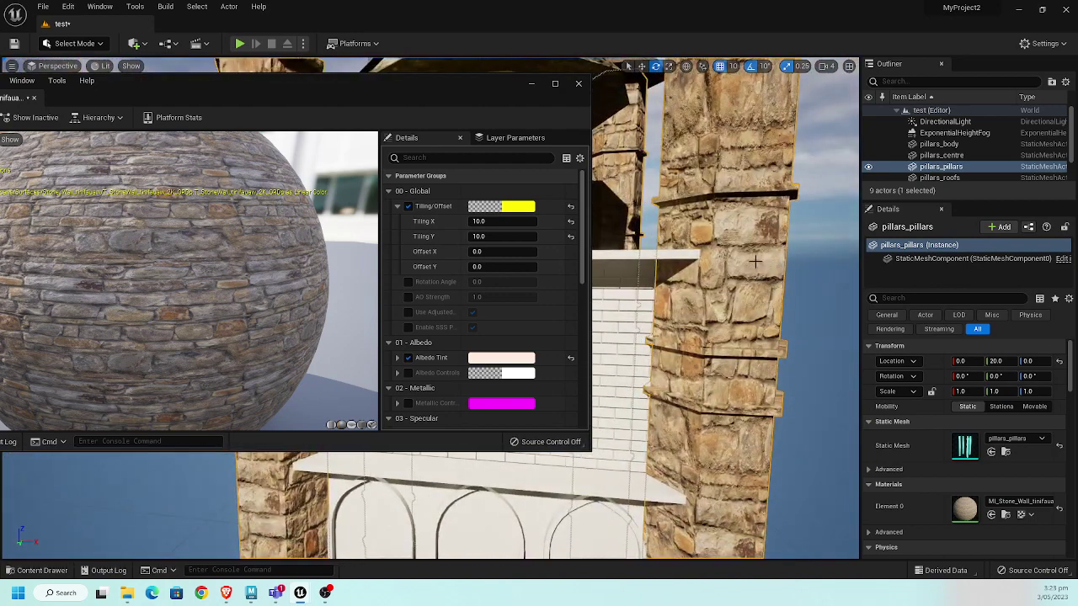
pyautogui.moveTo(756, 261); pyautogui.dragTo(804, 267, button='right')
pyautogui.click(803, 269)
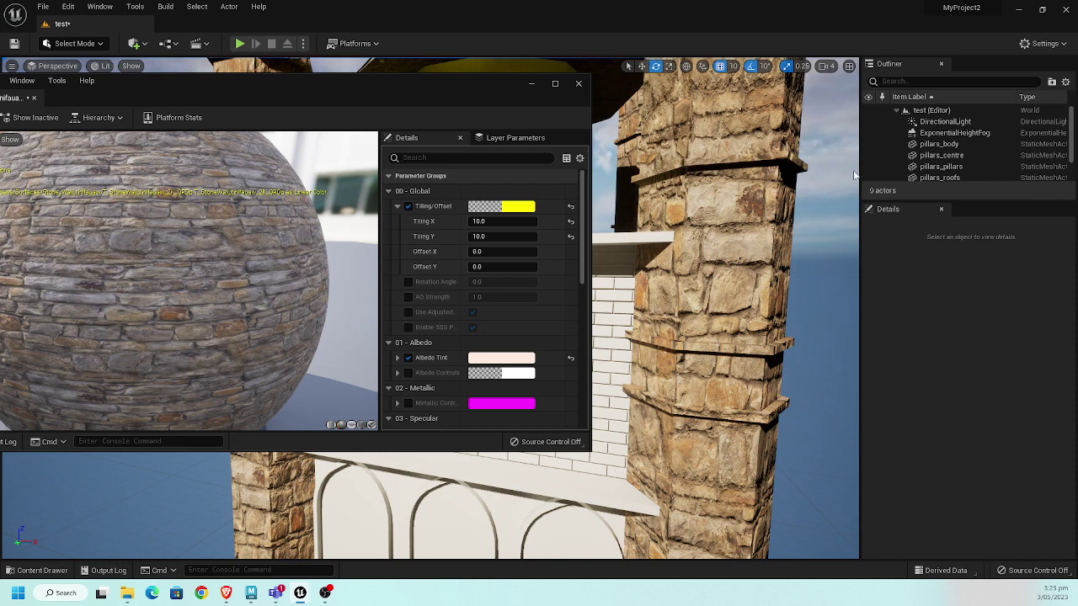
# - Close the material instance editor and reselect pillars_pillars in the viewport
pyautogui.moveTo(447, 90); pyautogui.dragTo(679, 110)
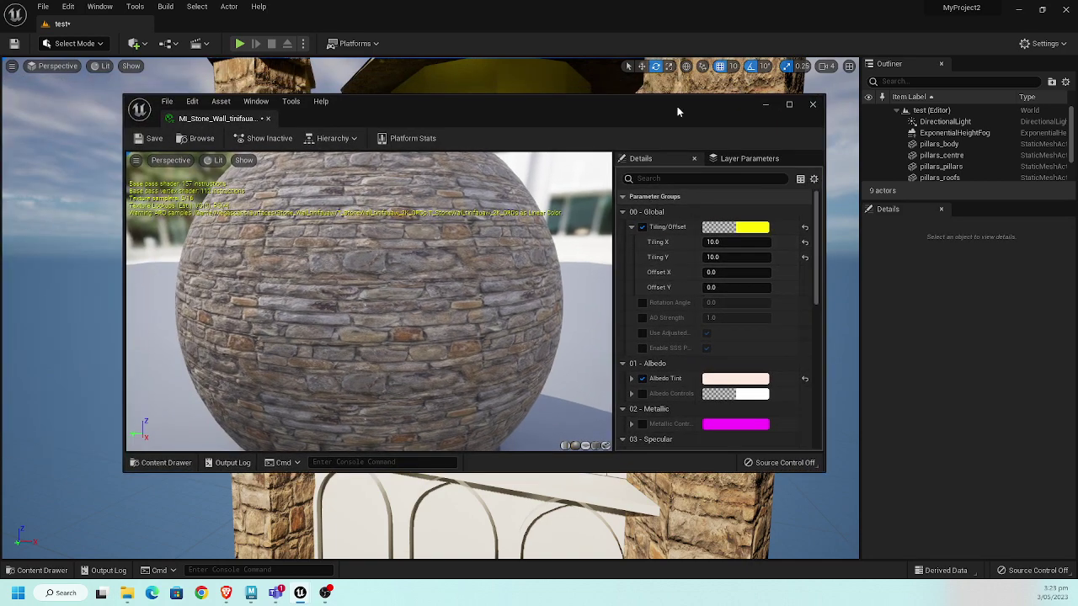
pyautogui.click(813, 105)
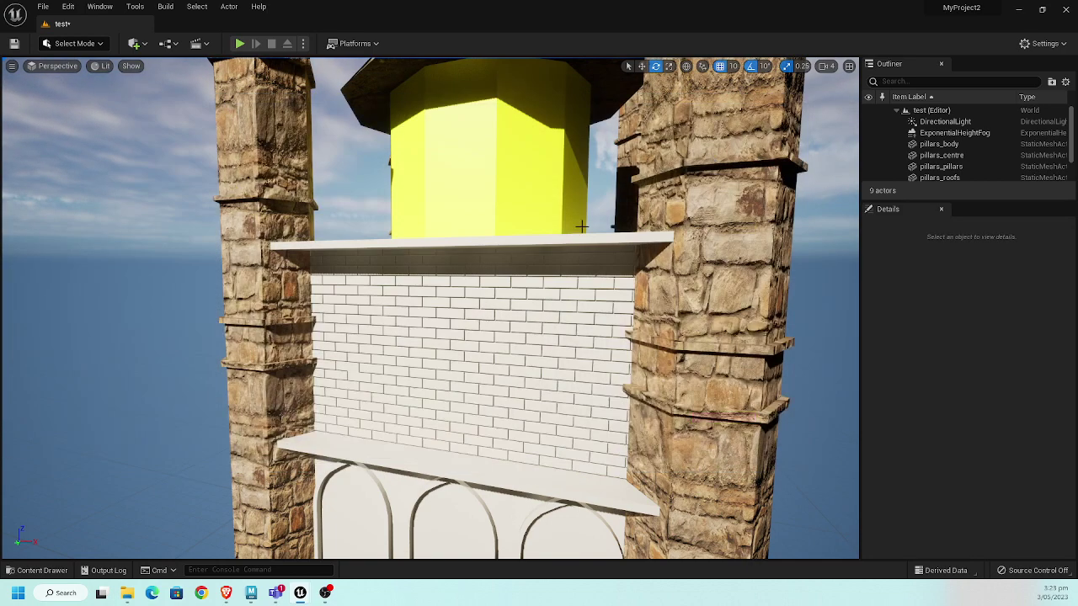
pyautogui.click(74, 44)
pyautogui.click(253, 152)
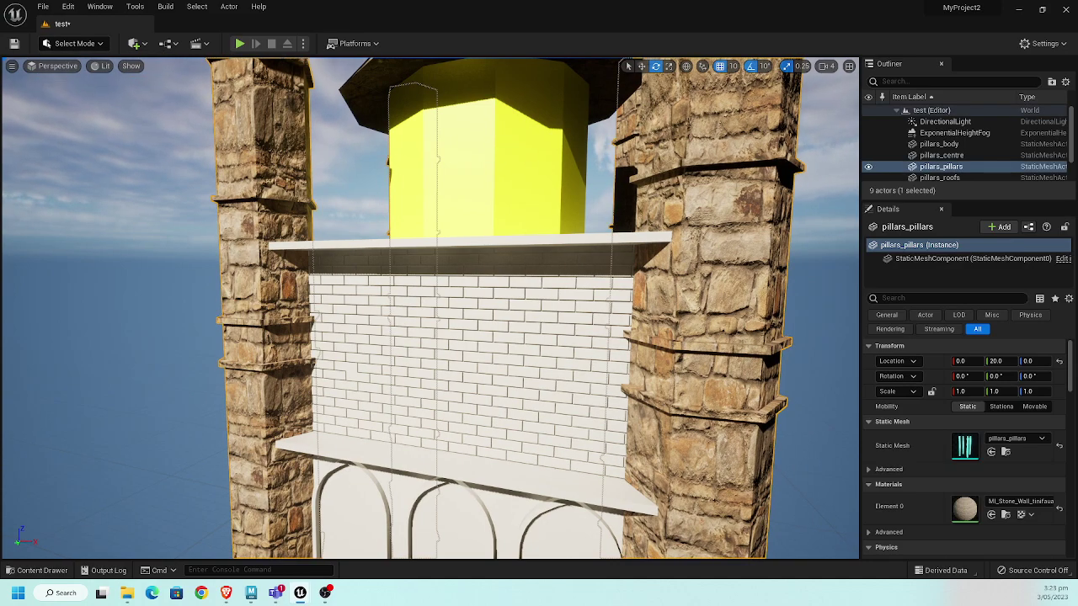
pyautogui.moveTo(152, 239); pyautogui.dragTo(142, 213, button='right')
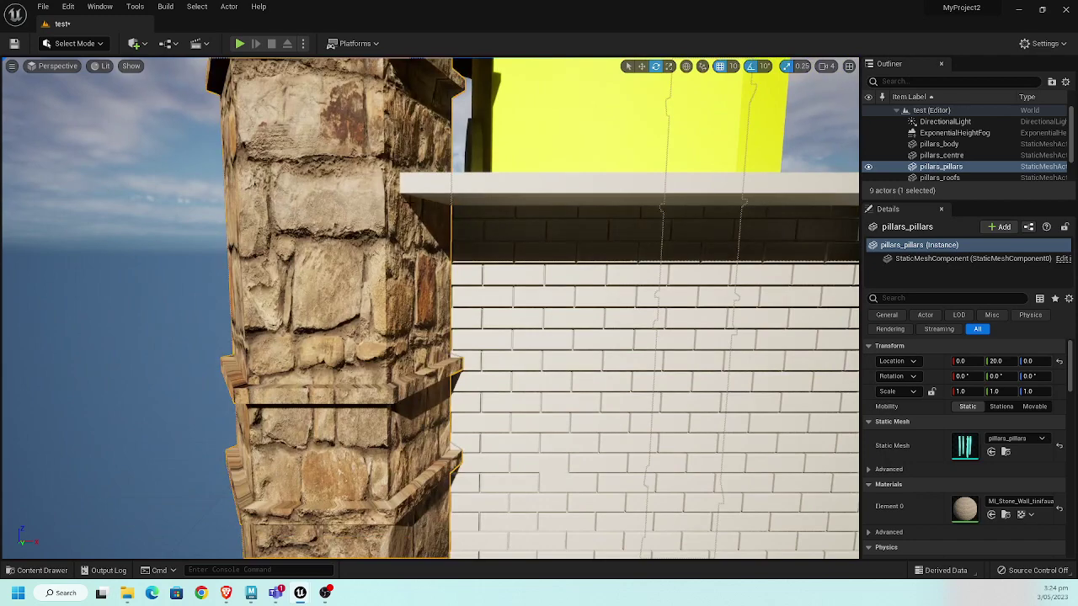
# - Open the Element 0 stone material and enable Normal Strength at 10
pyautogui.doubleClick(966, 509)
pyautogui.moveTo(683, 104); pyautogui.dragTo(962, 64)
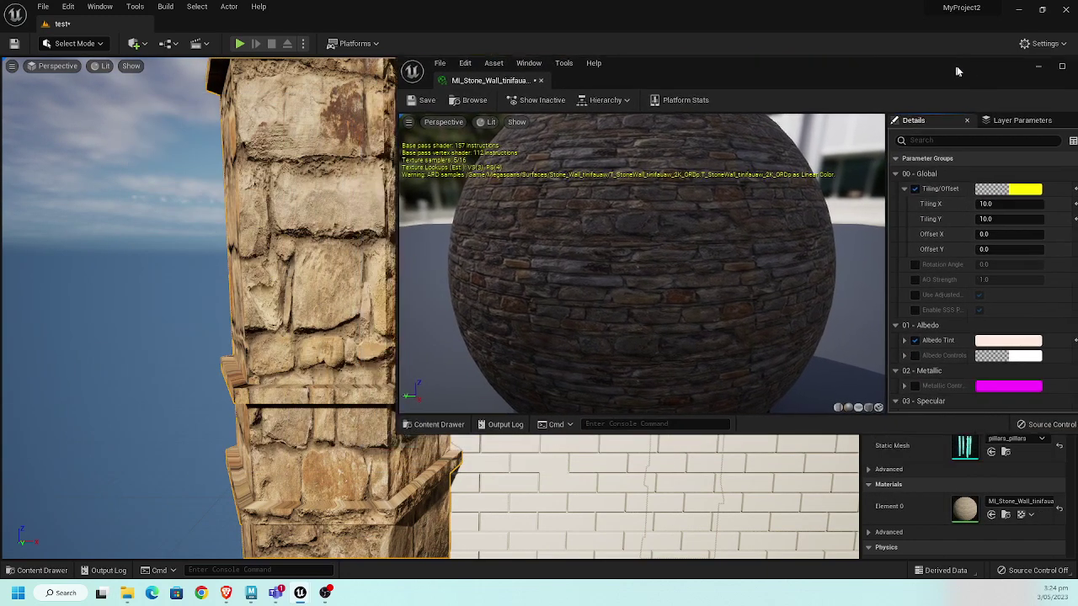
pyautogui.scroll(-2, 964, 314)
pyautogui.scroll(-1, 964, 313)
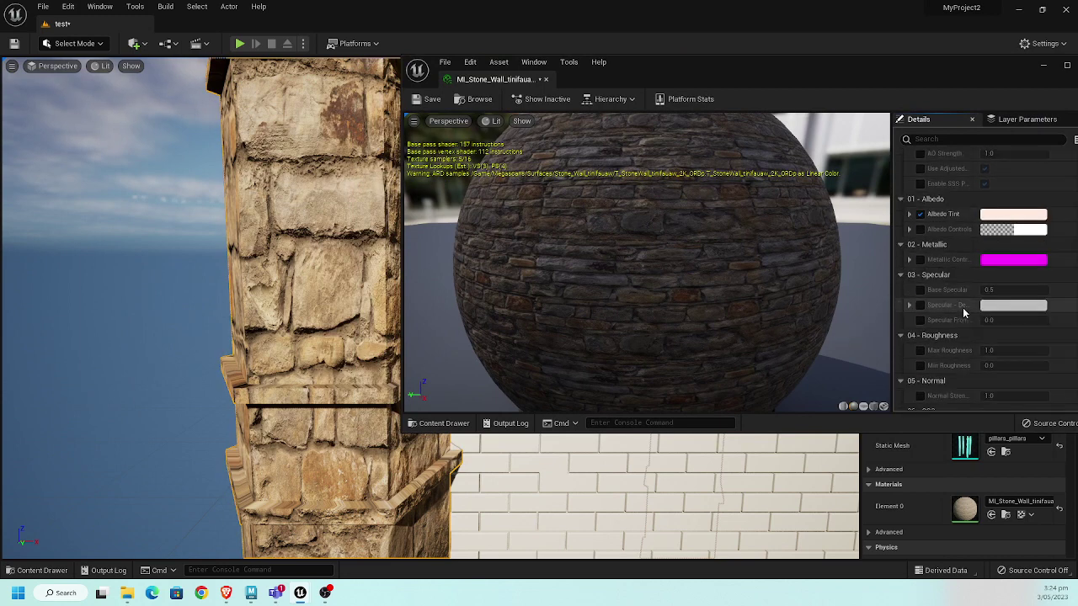
pyautogui.scroll(-2, 965, 309)
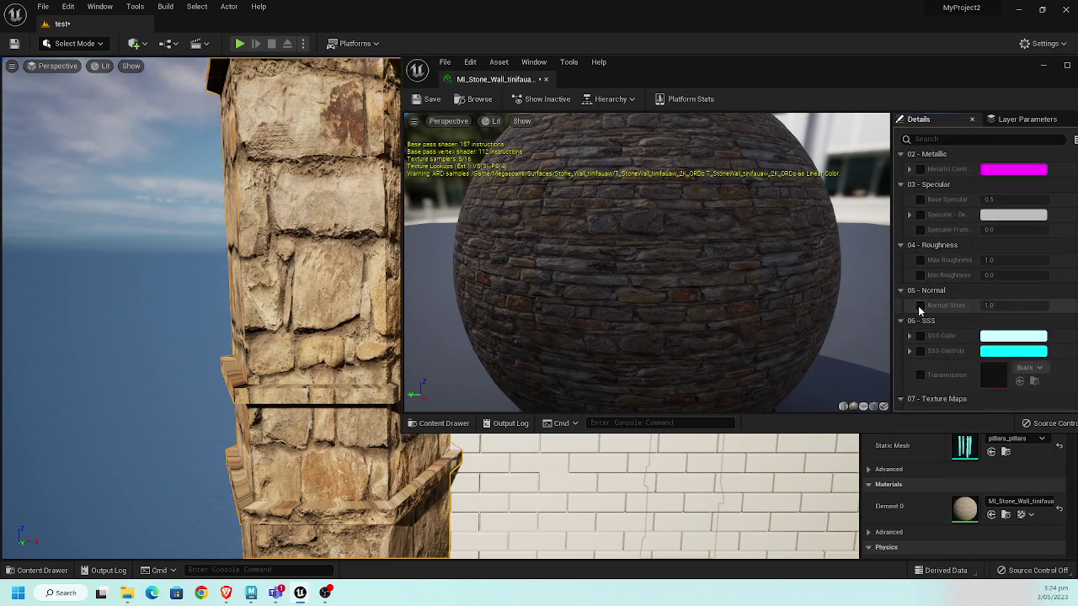
pyautogui.click(920, 306)
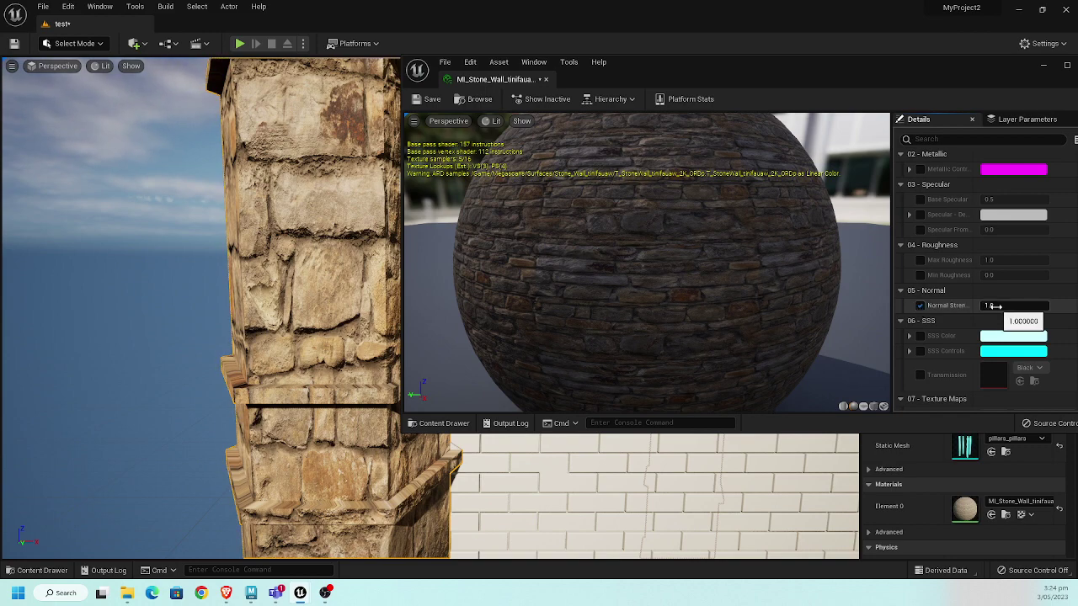
pyautogui.click(1011, 306)
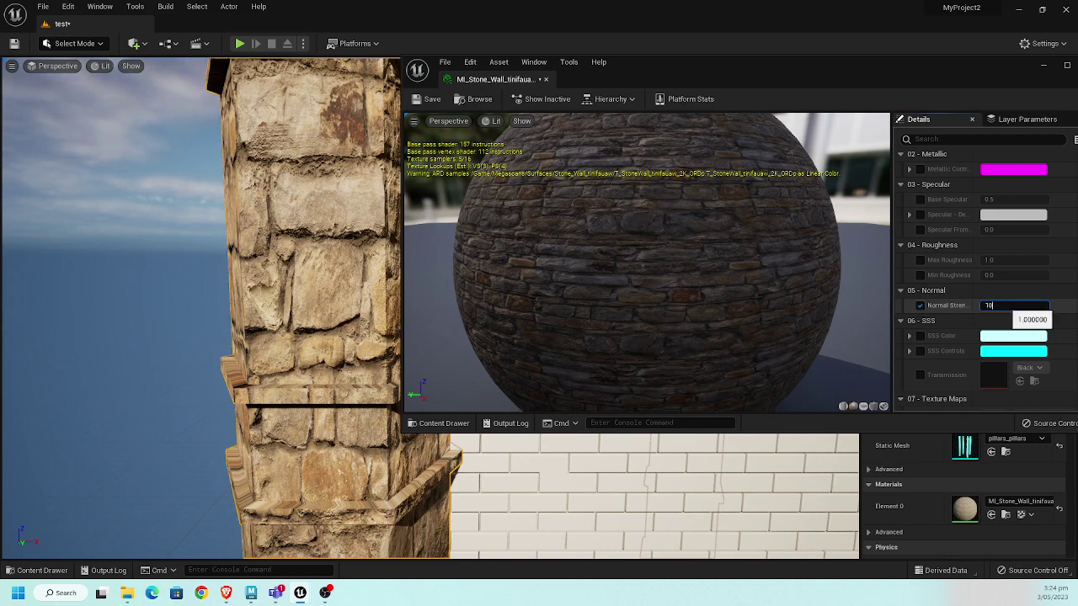
pyautogui.write('10')
pyautogui.press('Return')
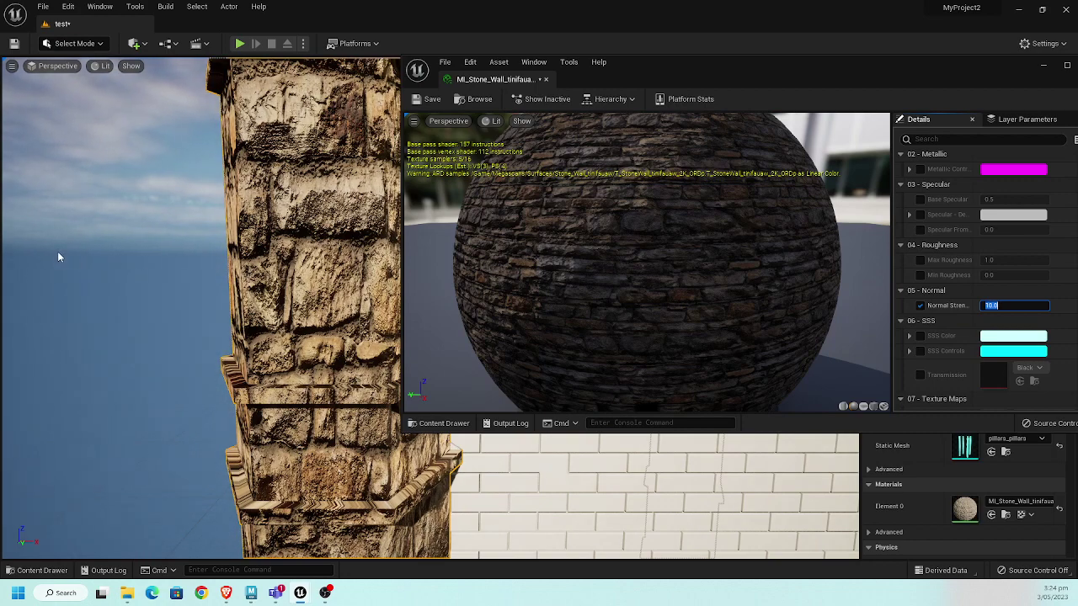
# - Inspect the pillar relief, then set Normal Strength back to 1.0 and reselect the pillar
pyautogui.moveTo(149, 249); pyautogui.dragTo(177, 278, button='right')
pyautogui.scroll(-3, 161, 274)
pyautogui.scroll(4, 161, 274)
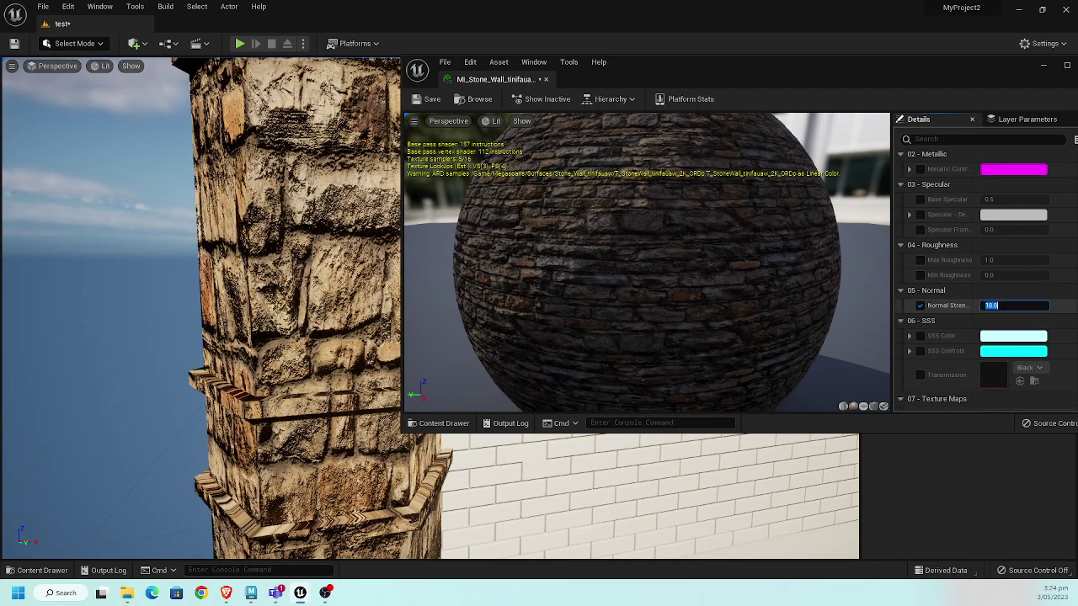
pyautogui.click(1002, 306)
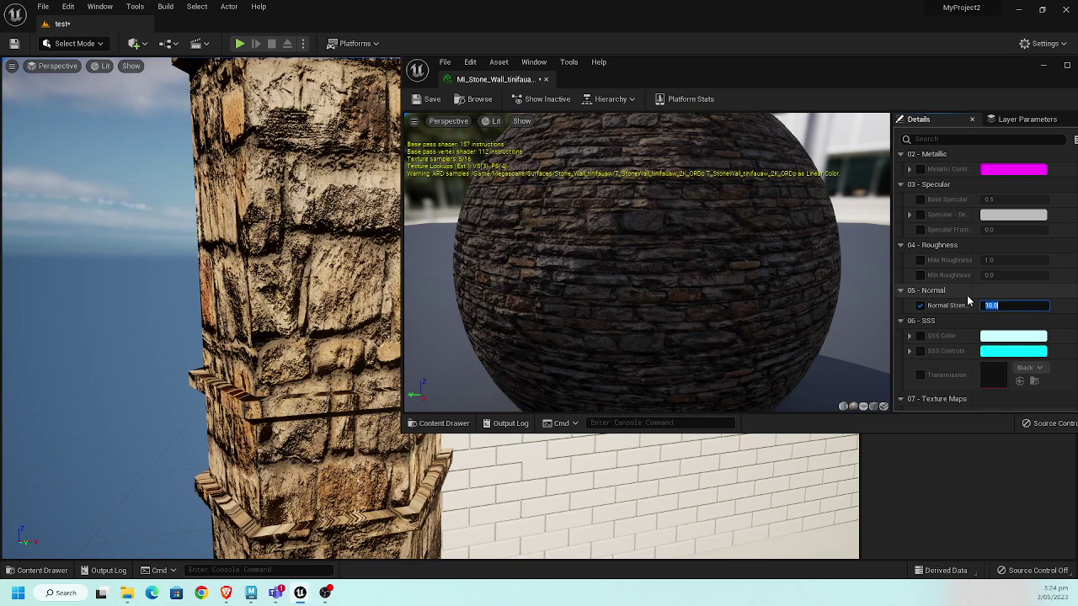
pyautogui.write('1')
pyautogui.press('Return')
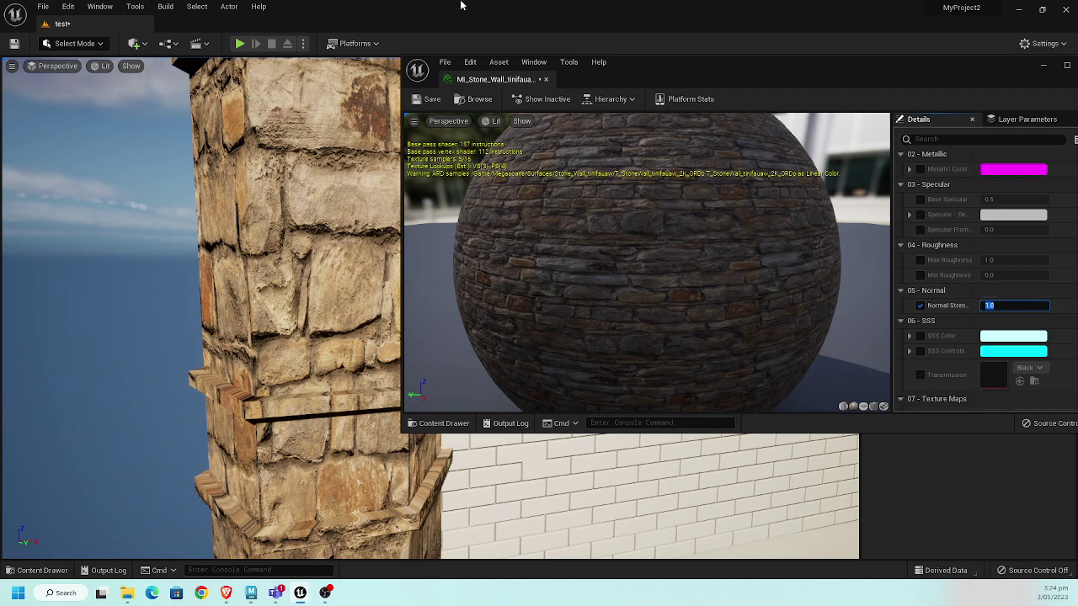
pyautogui.click(232, 175)
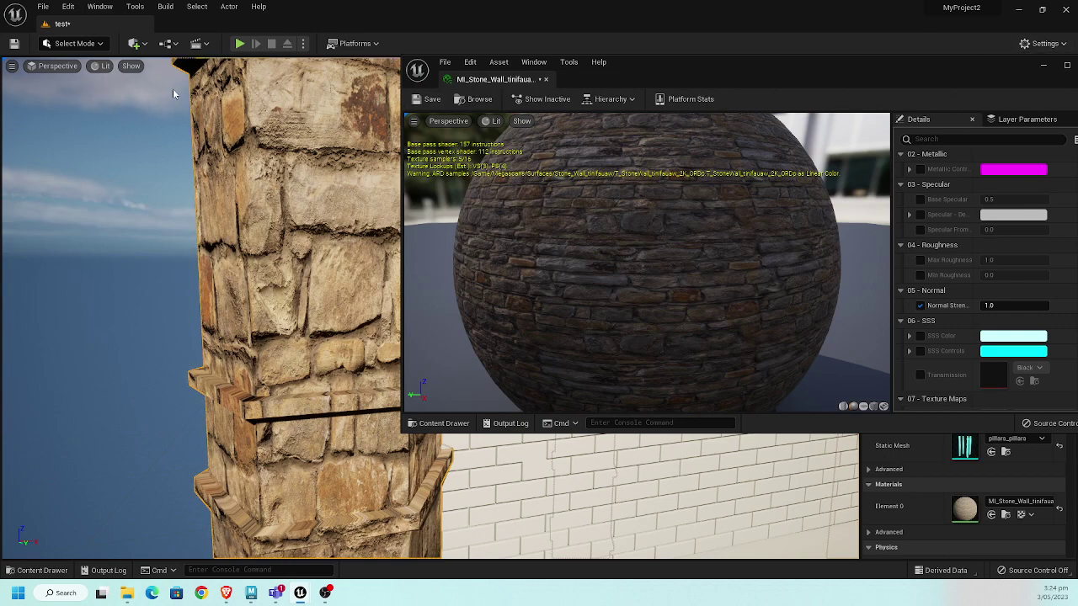
# - Close the material editor and switch the editor to Modeling mode
pyautogui.click(75, 43)
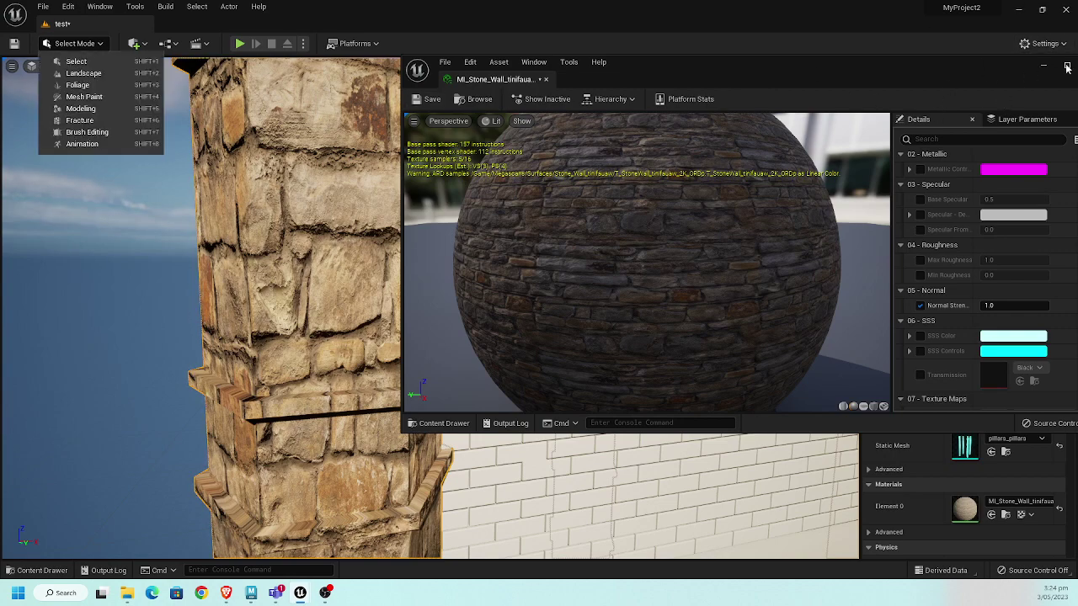
pyautogui.click(1068, 67)
pyautogui.click(969, 100)
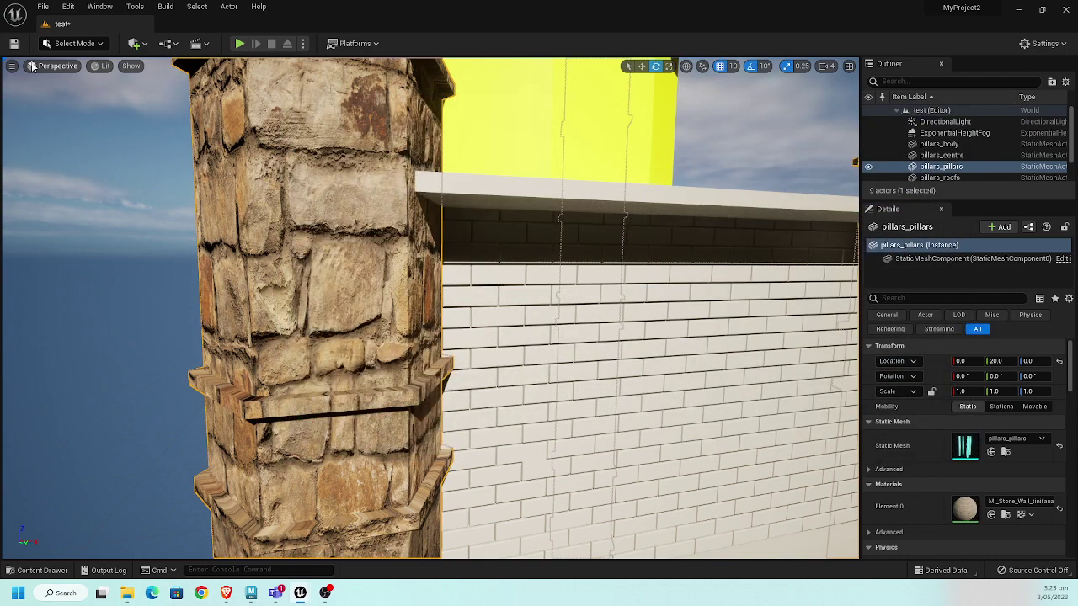
pyautogui.click(72, 43)
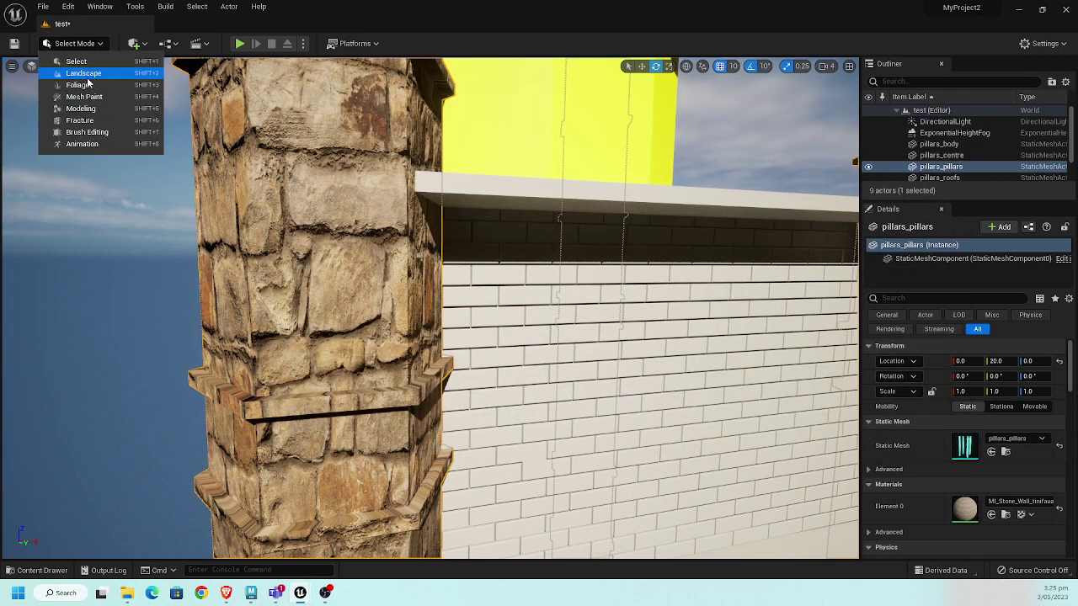
pyautogui.click(86, 109)
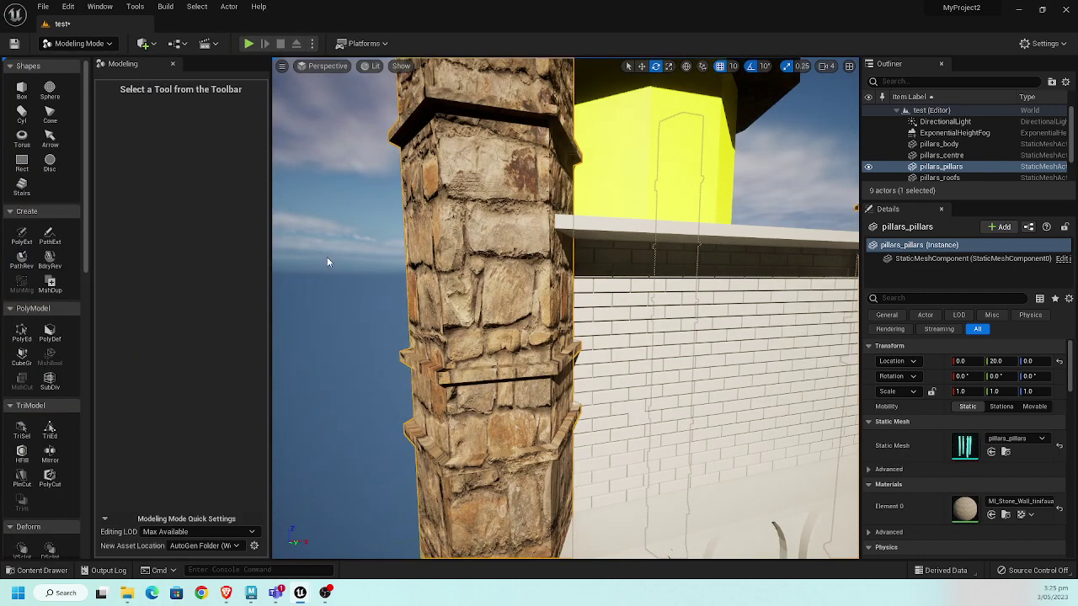
# - Show the viewport in Wireframe and widen the modeling tool and settings panels
pyautogui.moveTo(364, 108); pyautogui.dragTo(374, 73, button='right')
pyautogui.click(369, 67)
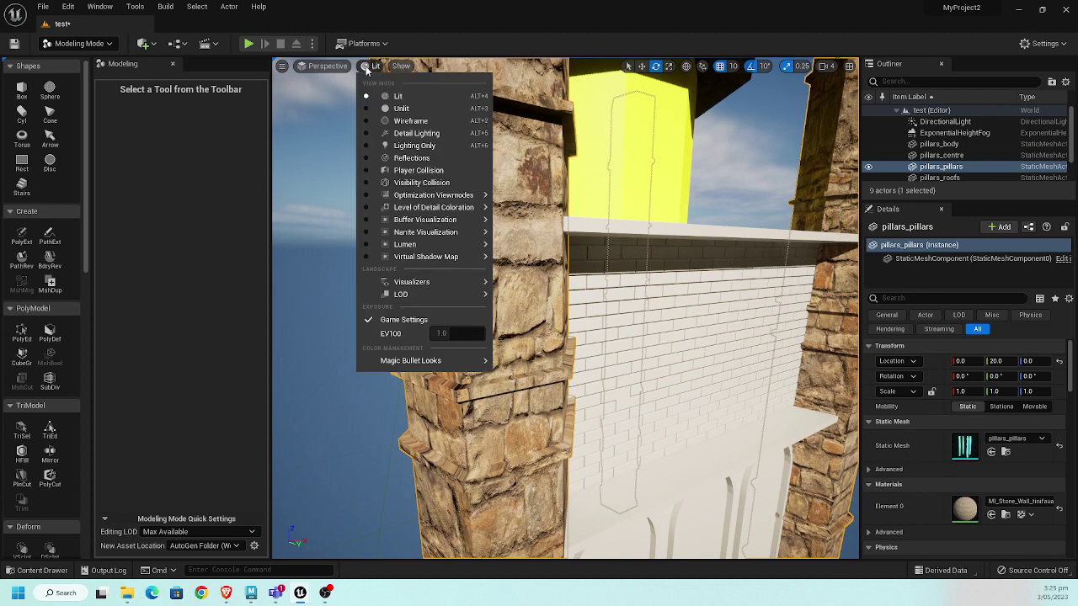
pyautogui.click(407, 121)
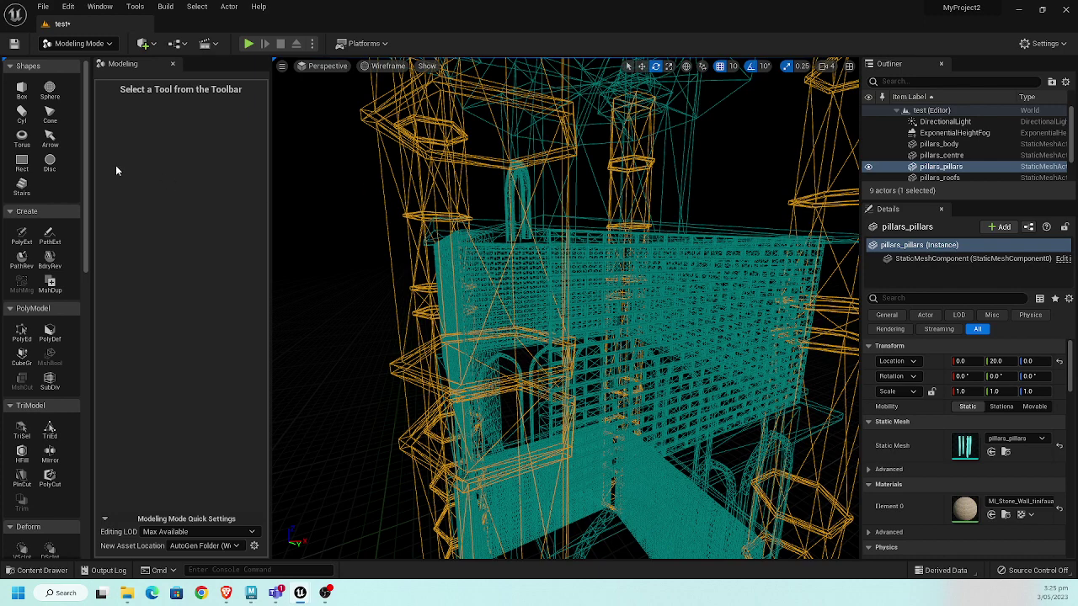
pyautogui.moveTo(90, 165); pyautogui.dragTo(156, 169)
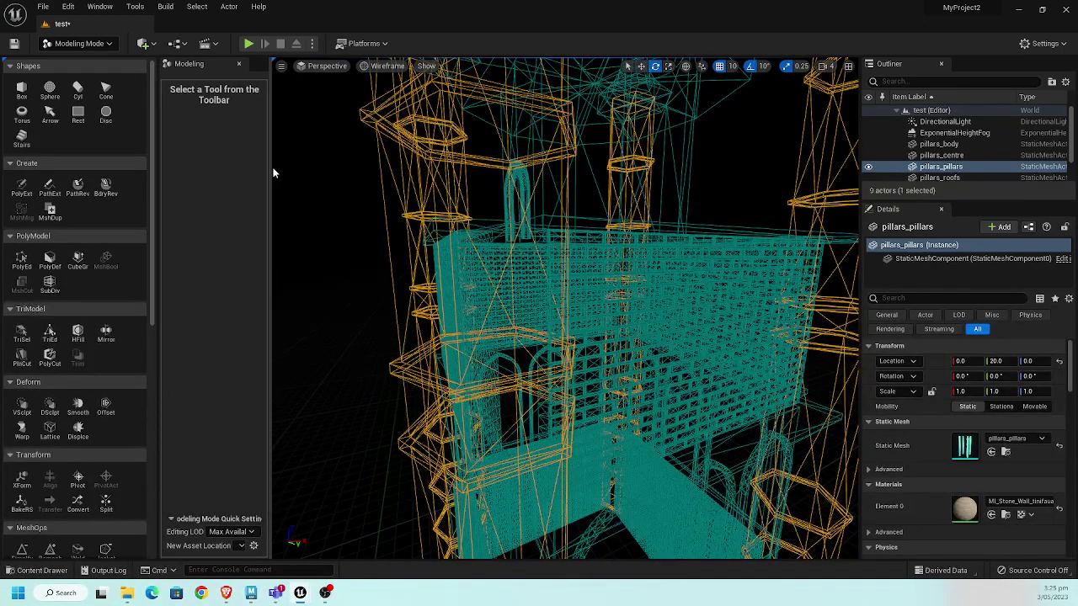
pyautogui.moveTo(271, 169); pyautogui.dragTo(359, 171)
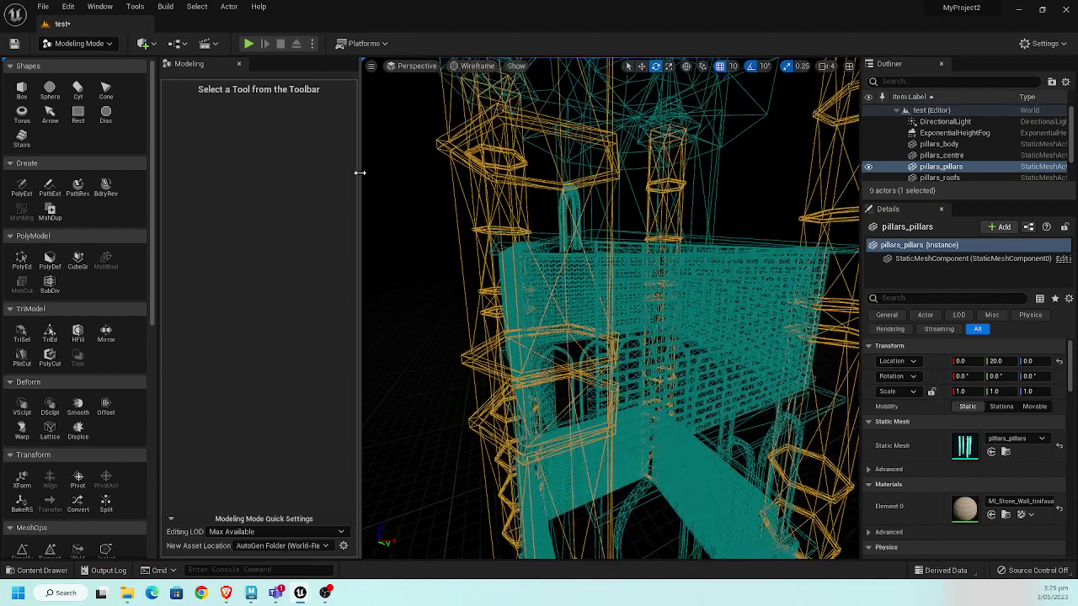
pyautogui.scroll(-4, 117, 379)
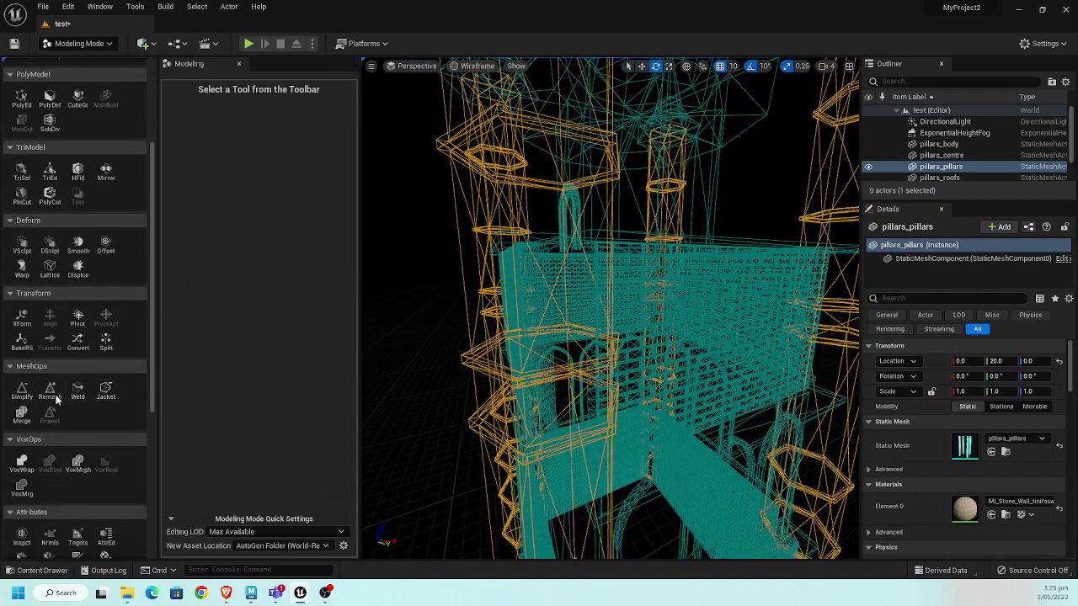
# - Remesh the pillars mesh with a Target Triangle Count of 10000 and accept
pyautogui.click(51, 392)
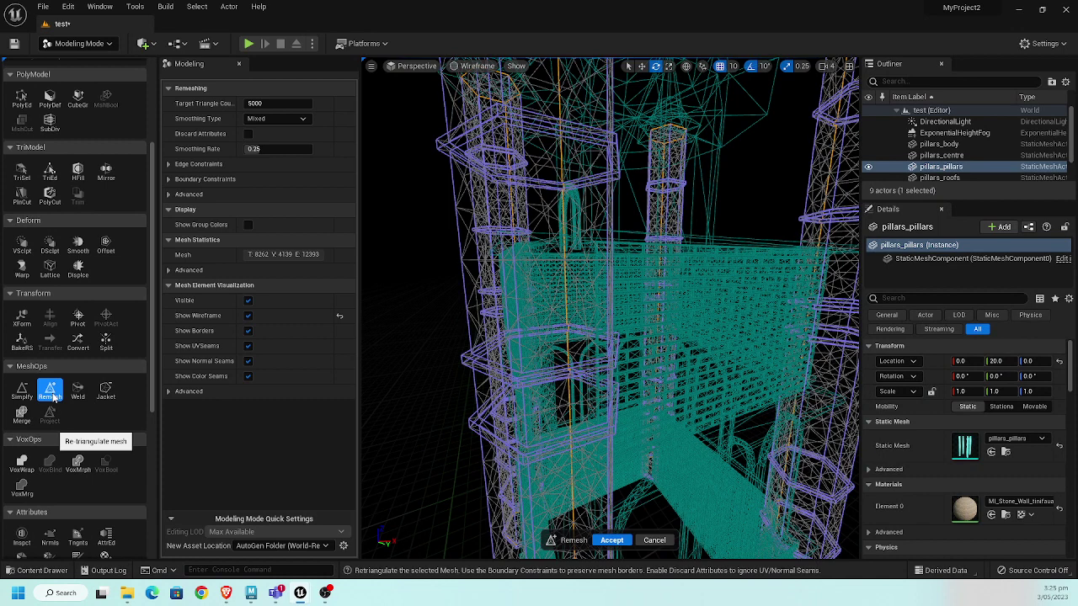
pyautogui.click(278, 103)
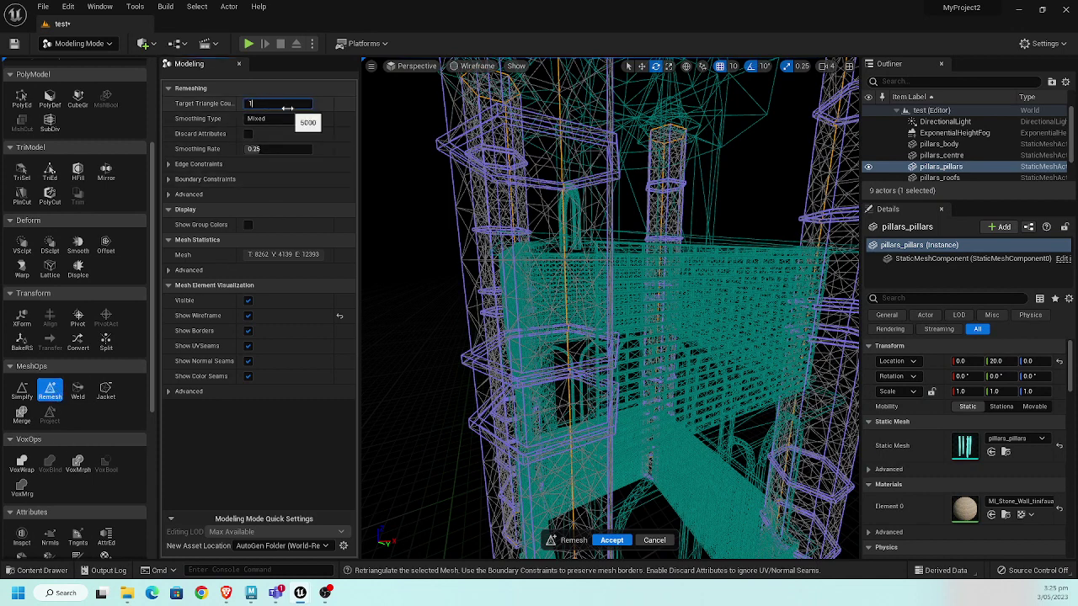
pyautogui.write('10000')
pyautogui.press('Return')
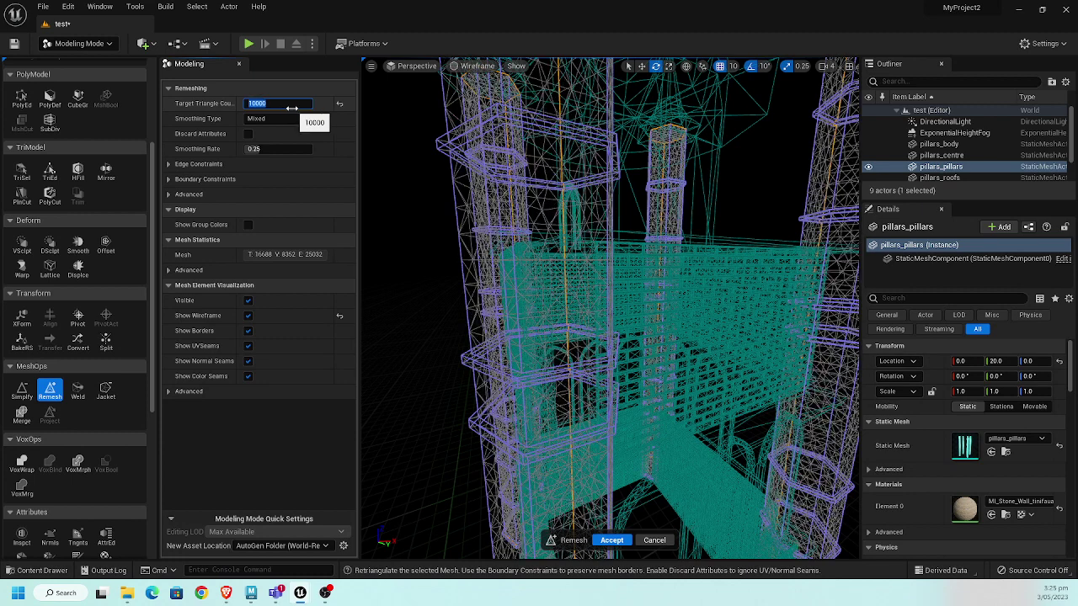
pyautogui.click(614, 540)
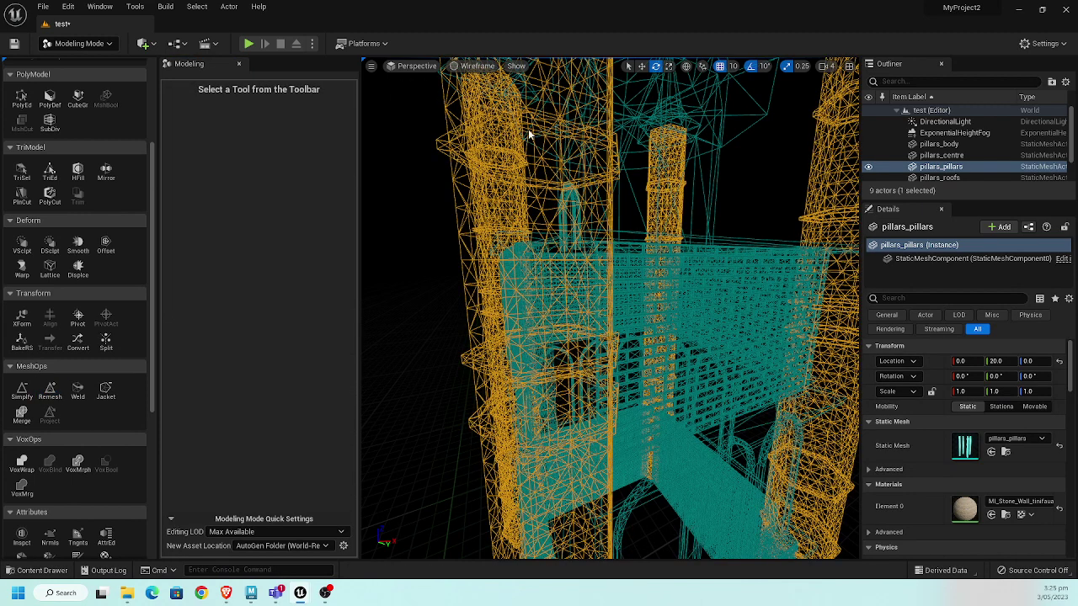
# - Find Displace in the Deform section and preview Perlin noise displacement on the pillars
pyautogui.scroll(-4, 126, 361)
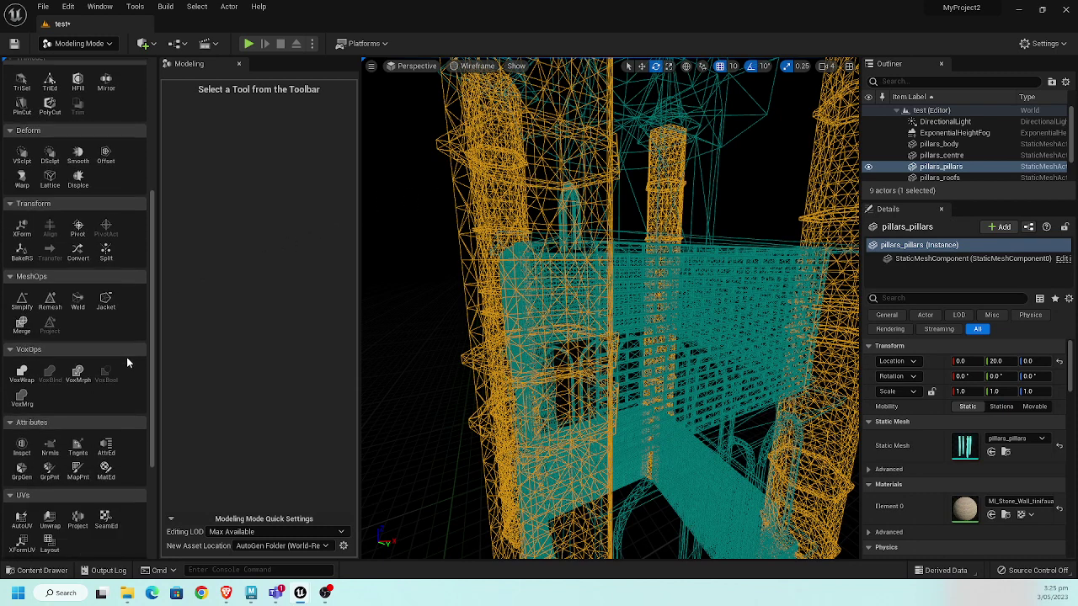
pyautogui.scroll(5, 126, 357)
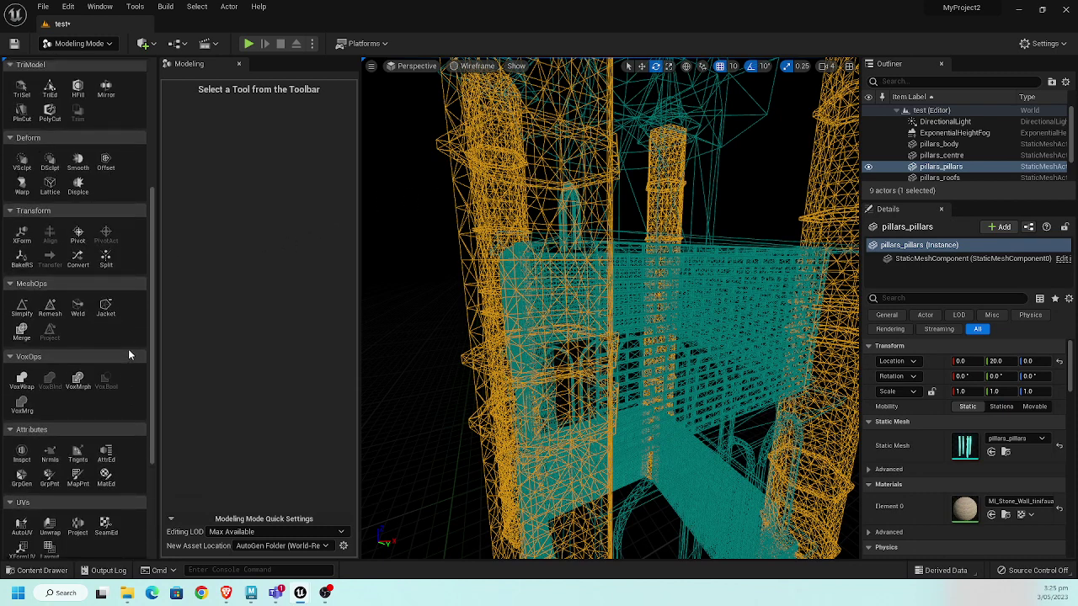
pyautogui.scroll(2, 126, 353)
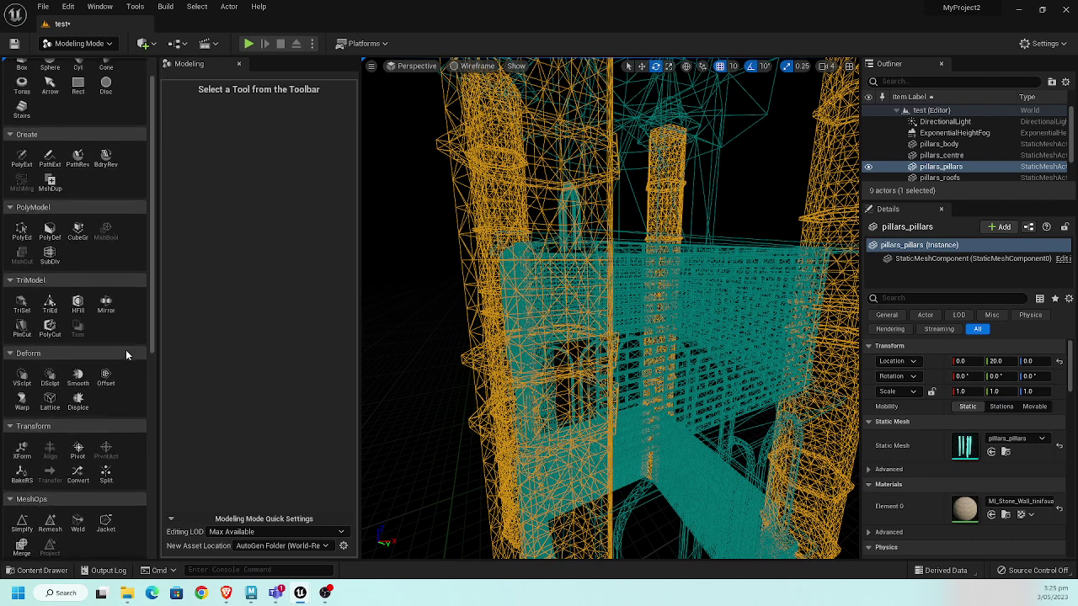
pyautogui.scroll(-2, 126, 354)
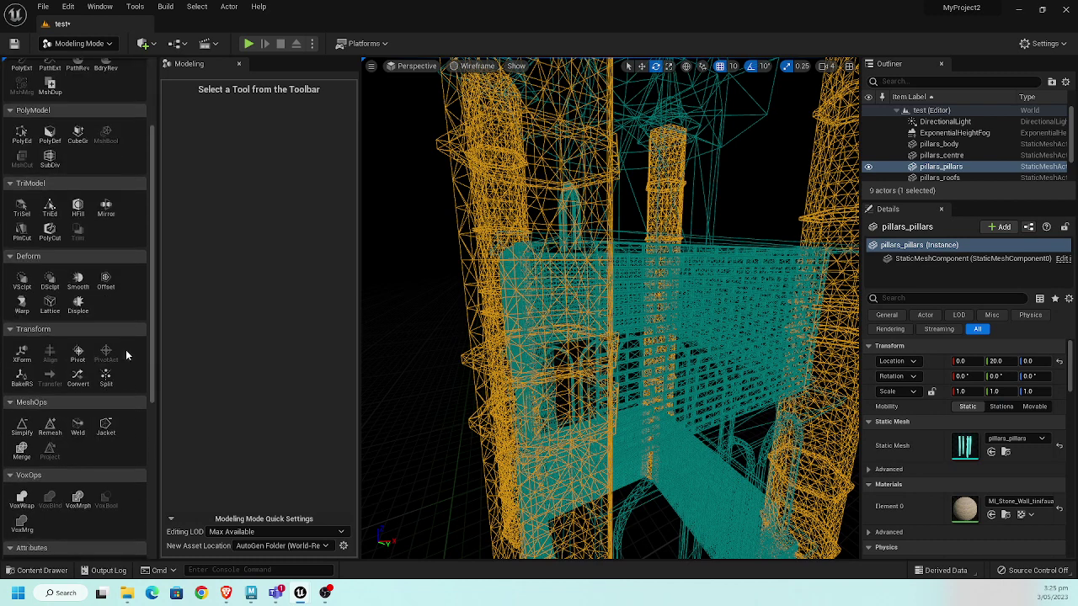
pyautogui.scroll(-7, 126, 355)
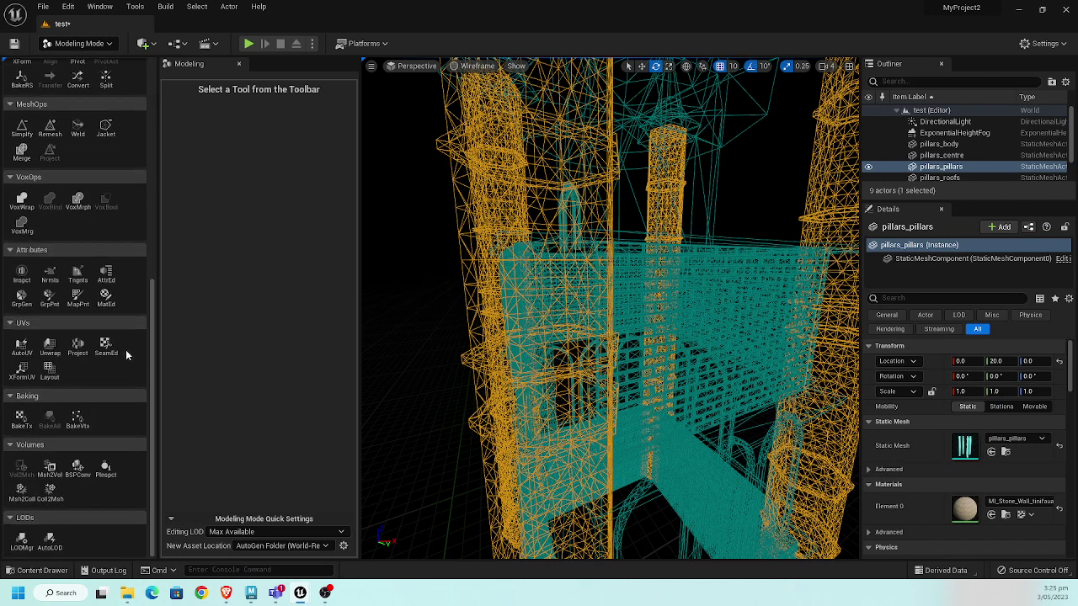
pyautogui.scroll(6, 126, 350)
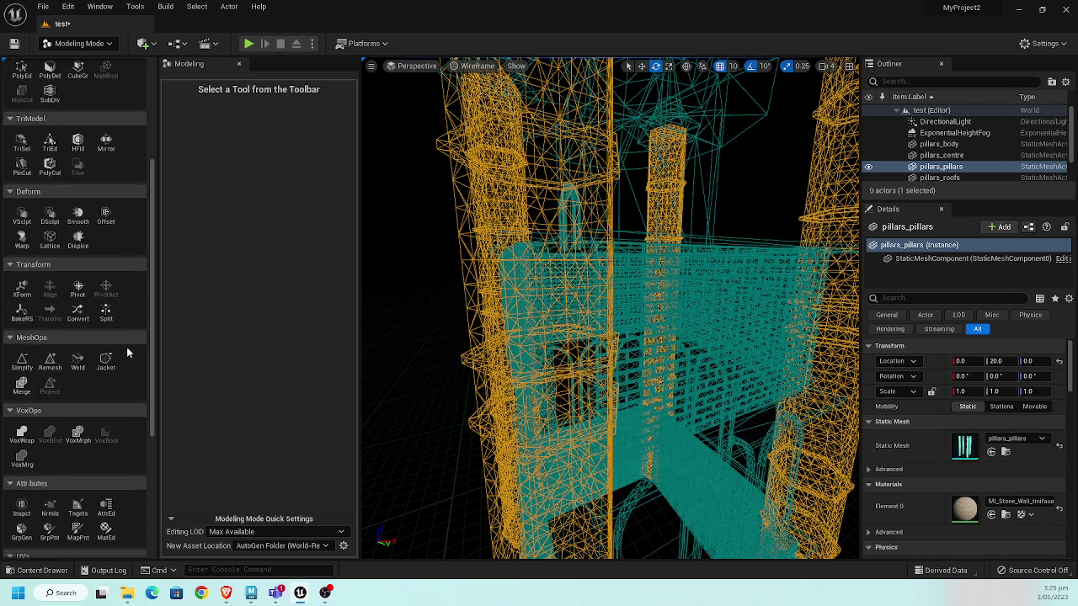
pyautogui.scroll(2, 127, 349)
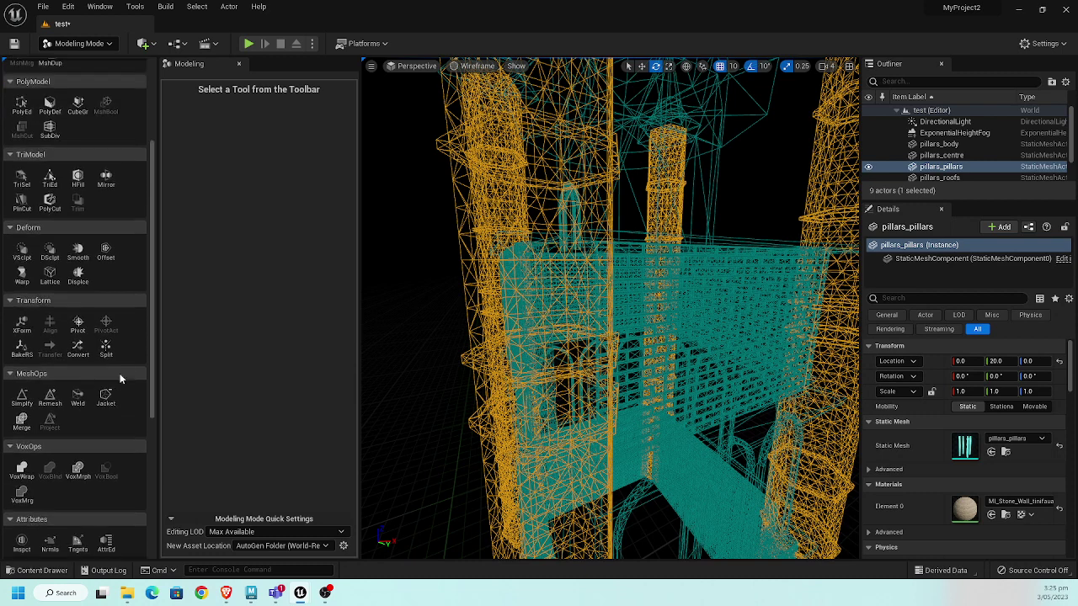
pyautogui.scroll(2, 120, 379)
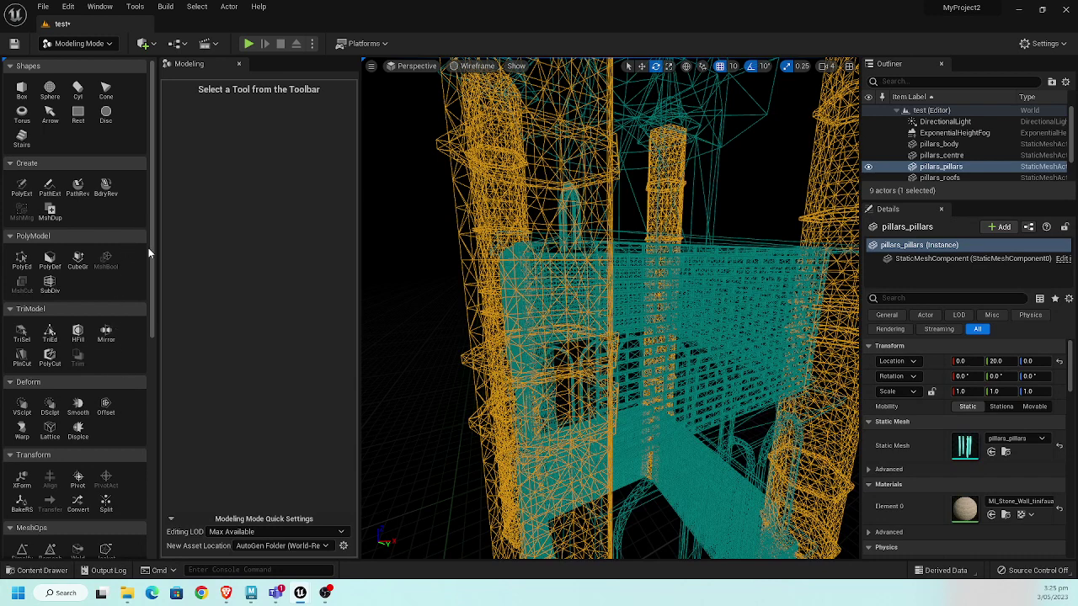
pyautogui.scroll(-1, 154, 261)
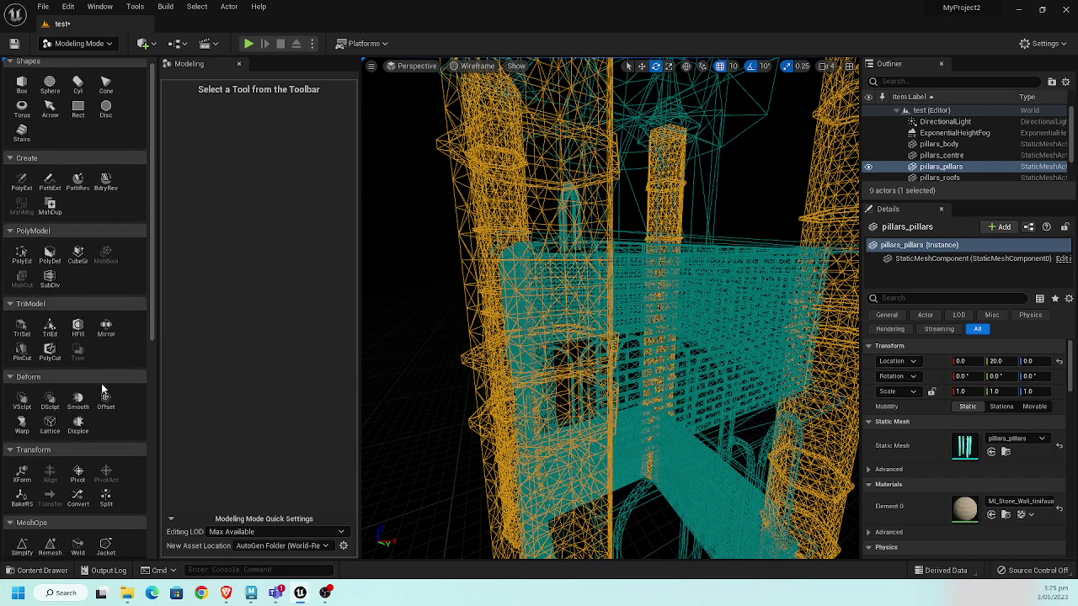
pyautogui.click(77, 423)
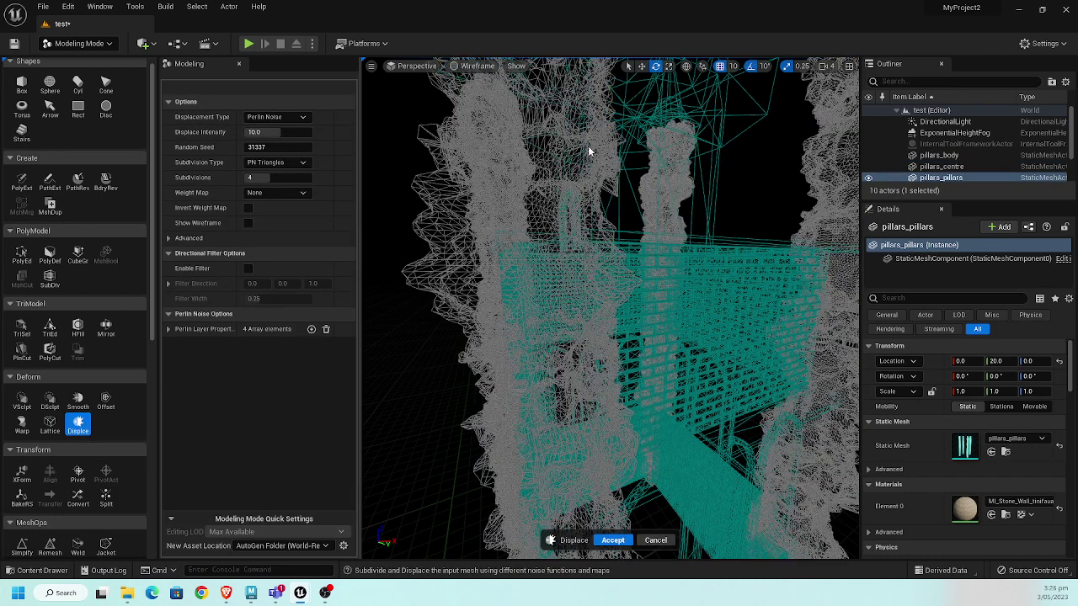
# - Switch the viewport from Wireframe to Lit and set Displacement Type to Texture2D Map
pyautogui.click(477, 67)
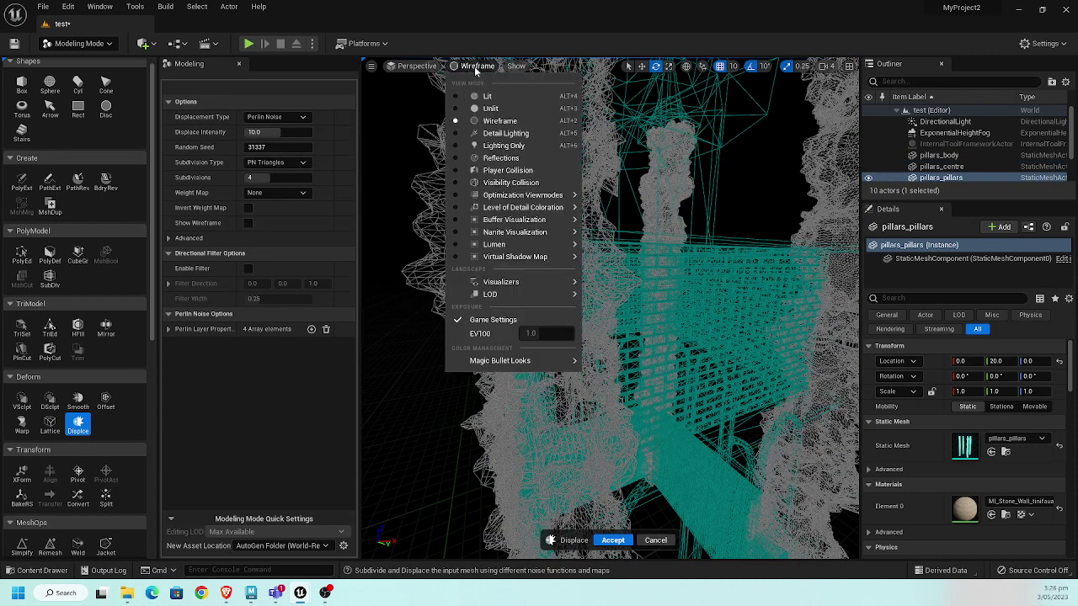
pyautogui.click(491, 99)
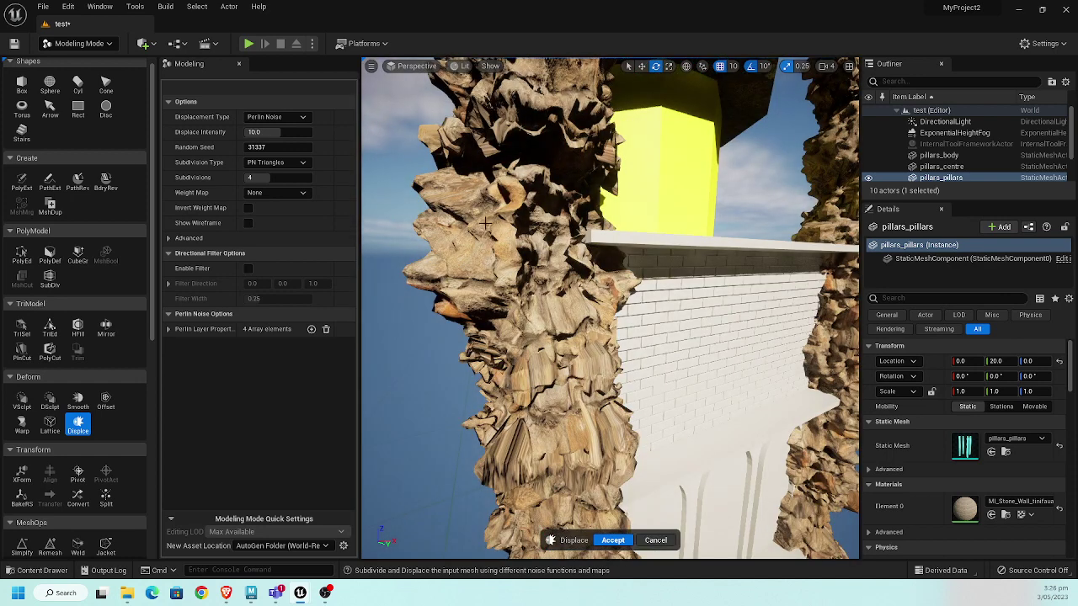
pyautogui.click(288, 118)
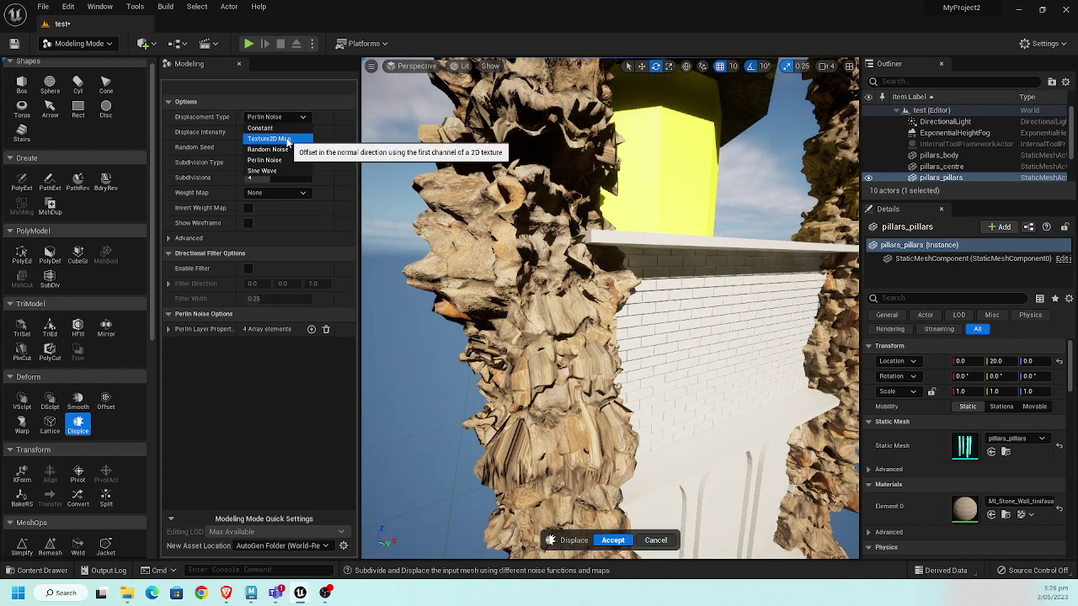
pyautogui.click(288, 141)
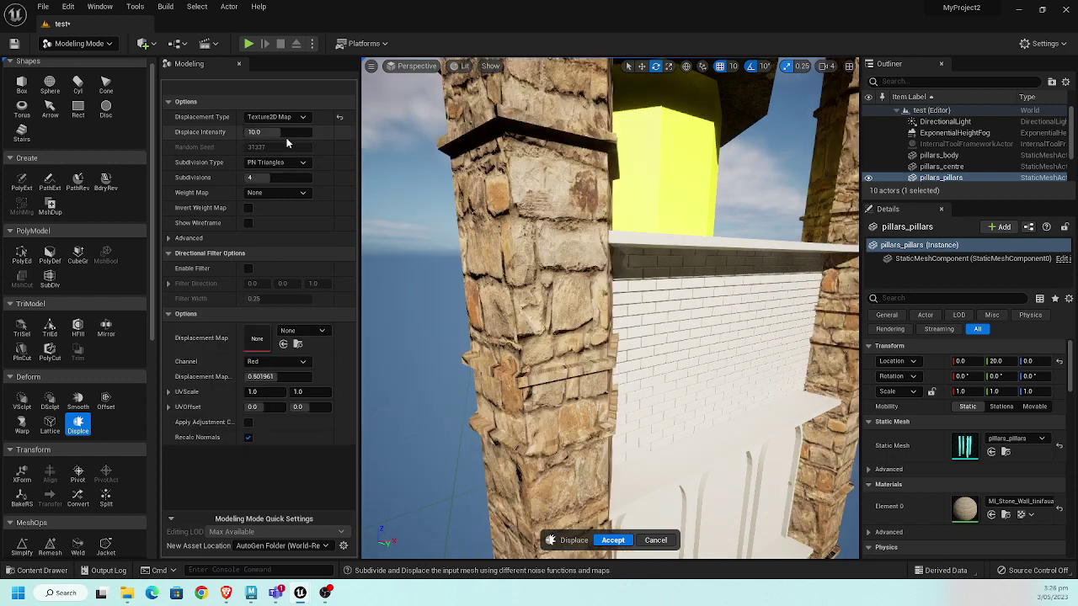
# - Drag T_StoneWall_tinifauaw_2K_ORDp from Megascans > Surfaces > Stone_Wall_tinifauaw into the Displacement Map slot
pyautogui.click(37, 570)
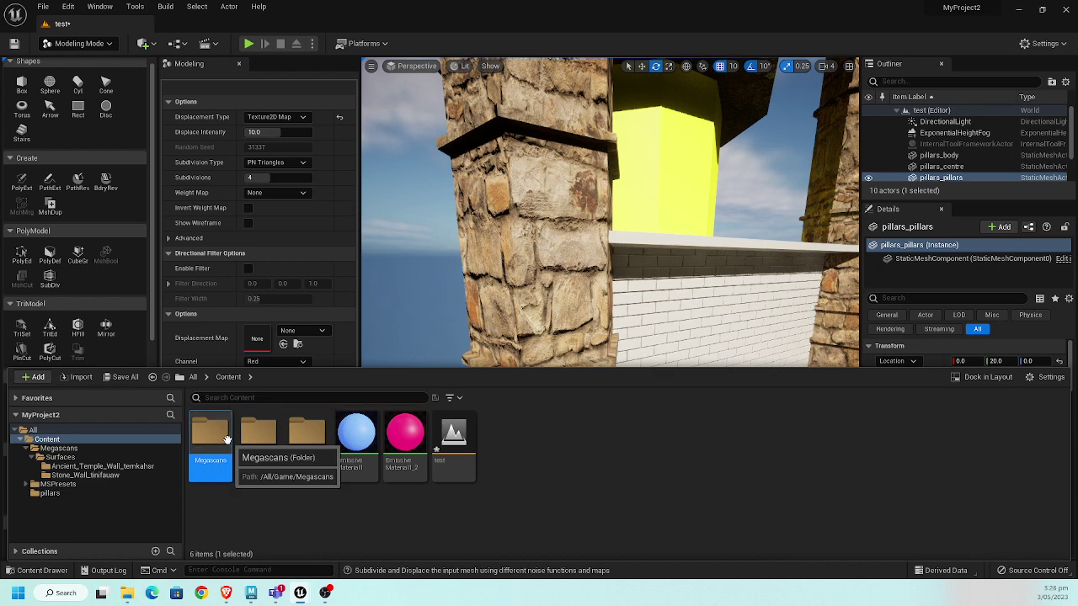
pyautogui.doubleClick(231, 441)
pyautogui.doubleClick(232, 439)
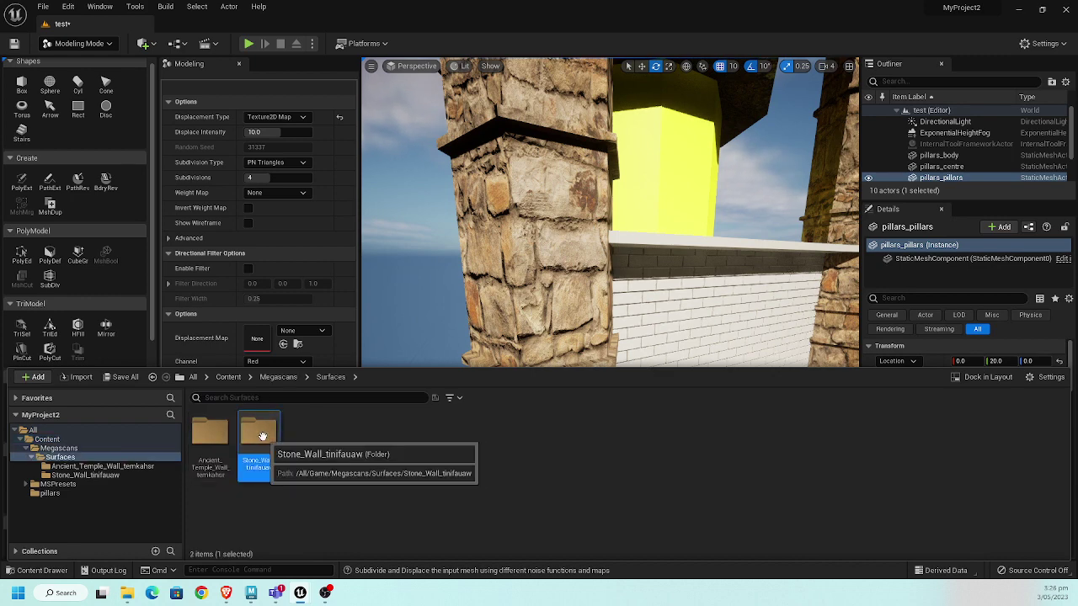
pyautogui.doubleClick(258, 438)
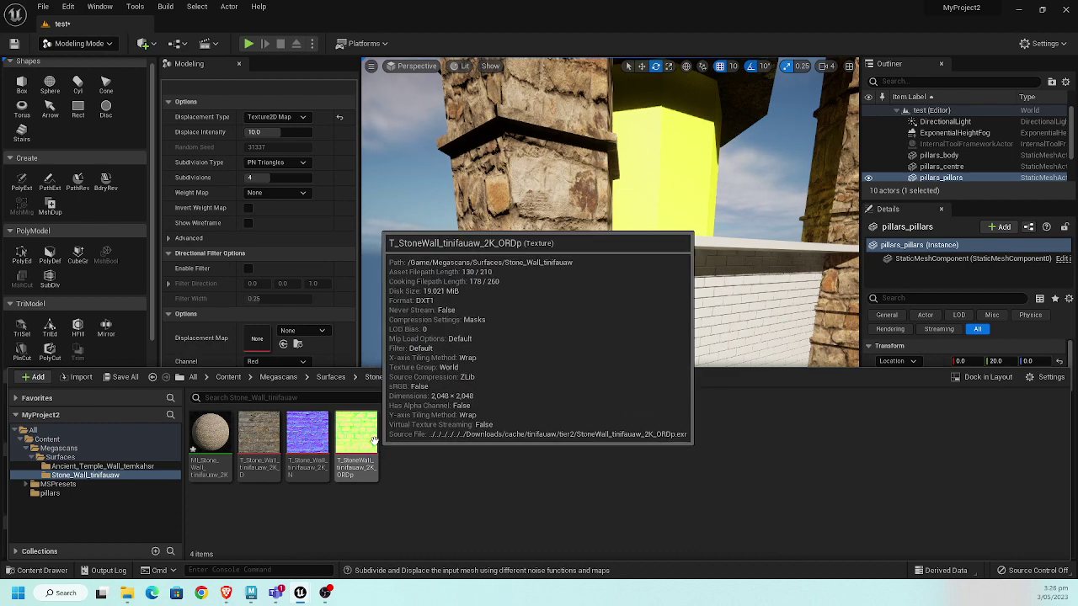
pyautogui.moveTo(370, 438); pyautogui.dragTo(259, 352)
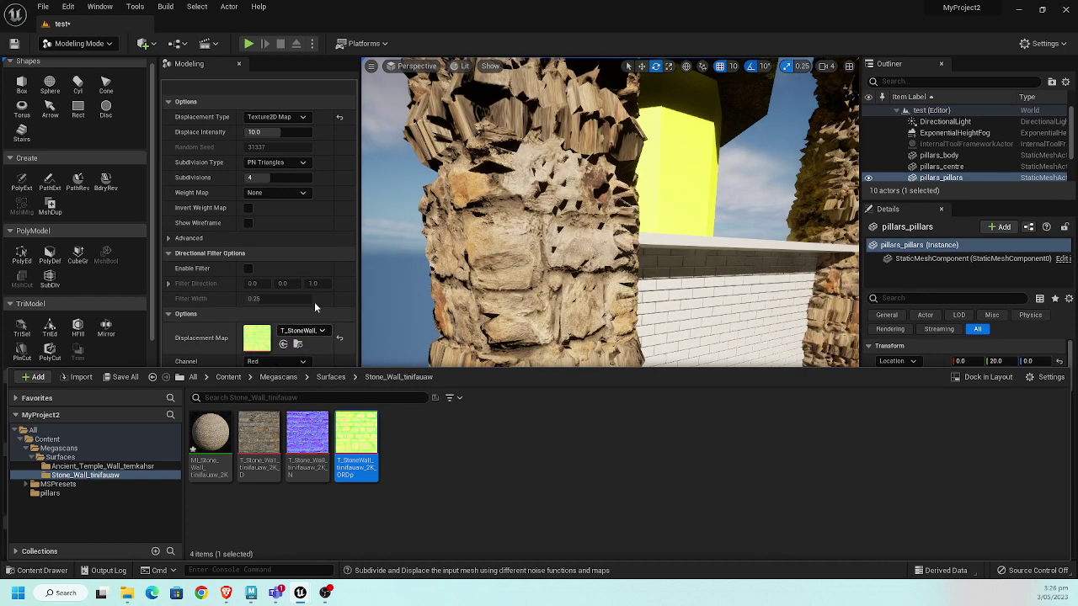
# - Lower Displace Intensity to 1.3 and orbit to check the subtler stone relief
pyautogui.click(283, 132)
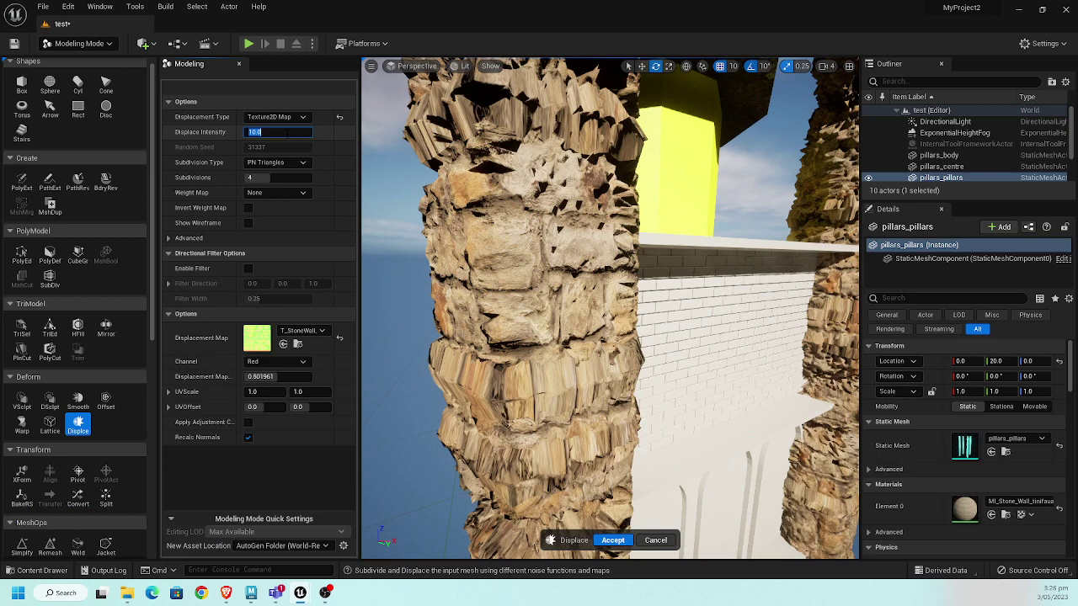
pyautogui.write('1')
pyautogui.press('Return')
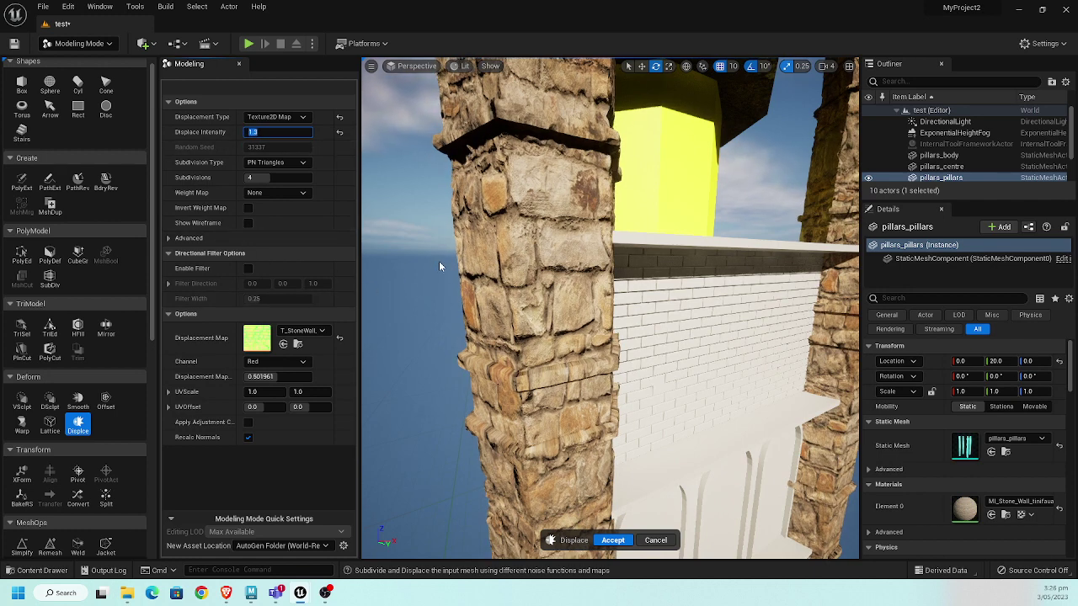
pyautogui.moveTo(438, 261); pyautogui.dragTo(568, 360, button='right')
pyautogui.click(74, 43)
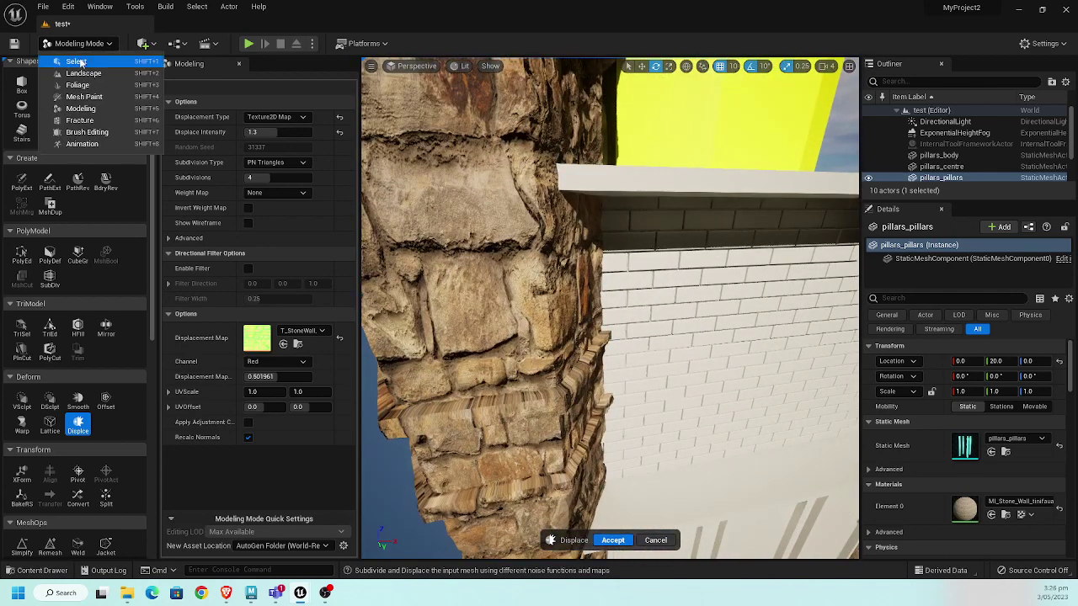
# - Return to Select Mode and lower the camera speed from 4 to 3
pyautogui.click(75, 61)
pyautogui.click(827, 66)
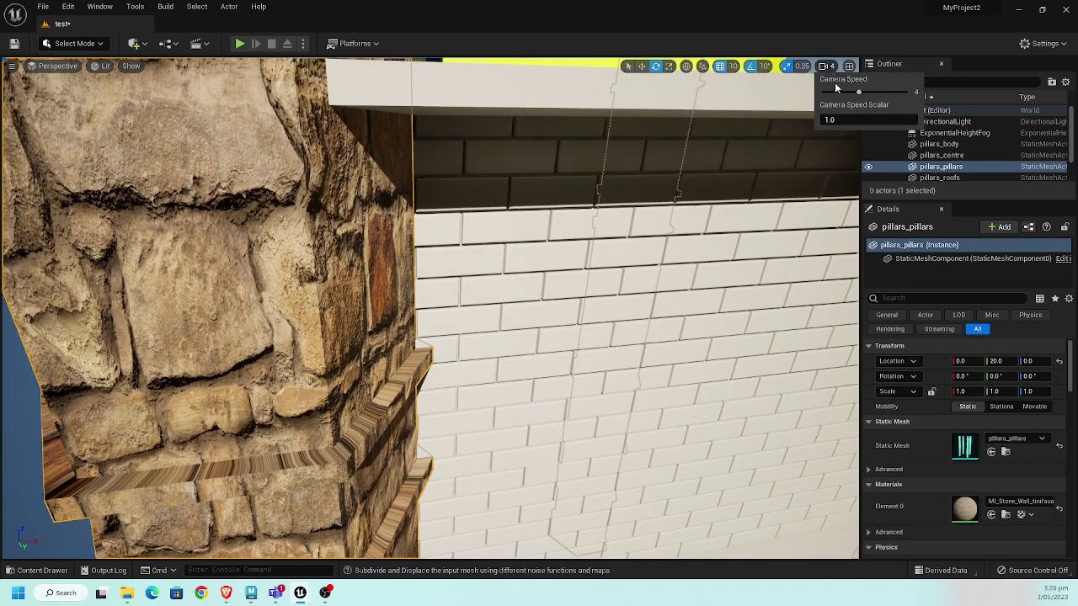
pyautogui.moveTo(857, 93); pyautogui.dragTo(852, 91)
# - Look around the pillar's side, cap and roof, then reselect the pillars mesh
pyautogui.moveTo(397, 308); pyautogui.dragTo(338, 364, button='right')
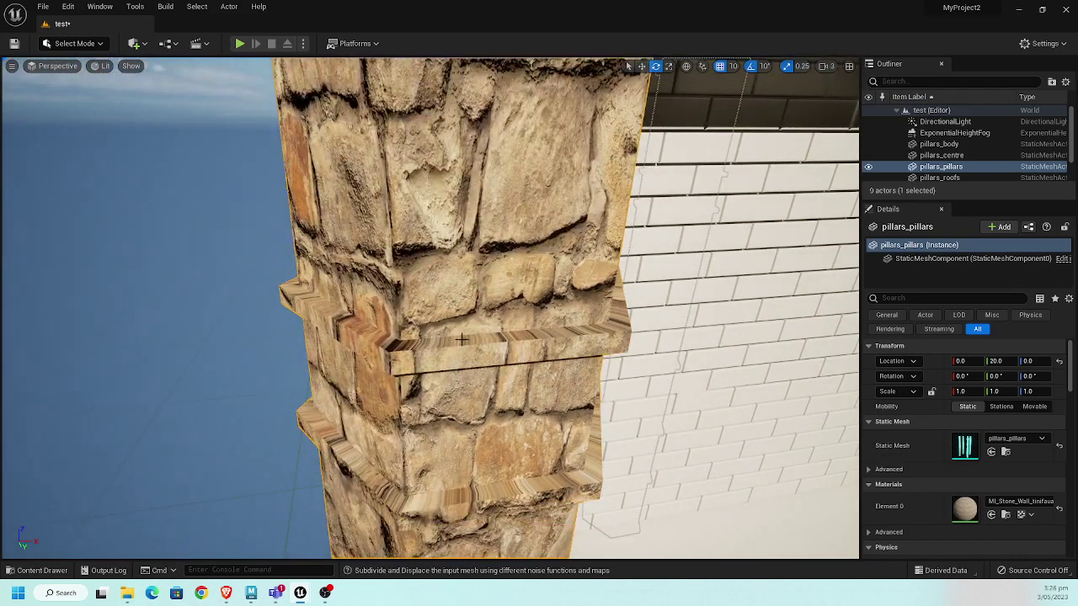
pyautogui.moveTo(485, 315); pyautogui.dragTo(413, 306, button='right')
pyautogui.click(192, 300)
pyautogui.moveTo(192, 303)
pyautogui.mouseDown(button='right')
pyautogui.moveTo(168, 292)
pyautogui.moveTo(202, 290)
pyautogui.mouseUp(button='right')
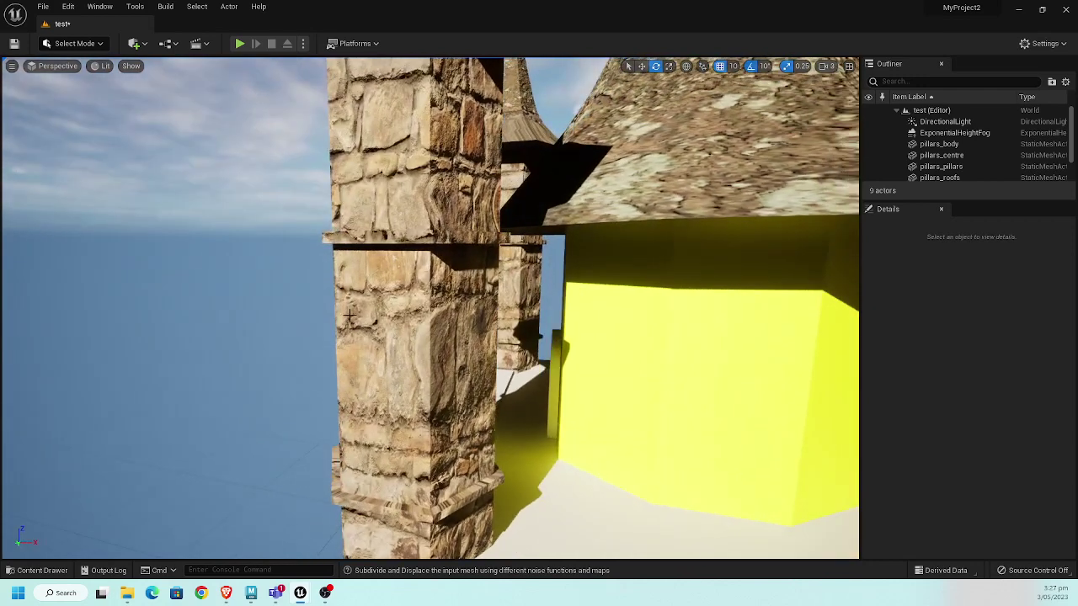
pyautogui.click(349, 315)
pyautogui.click(80, 43)
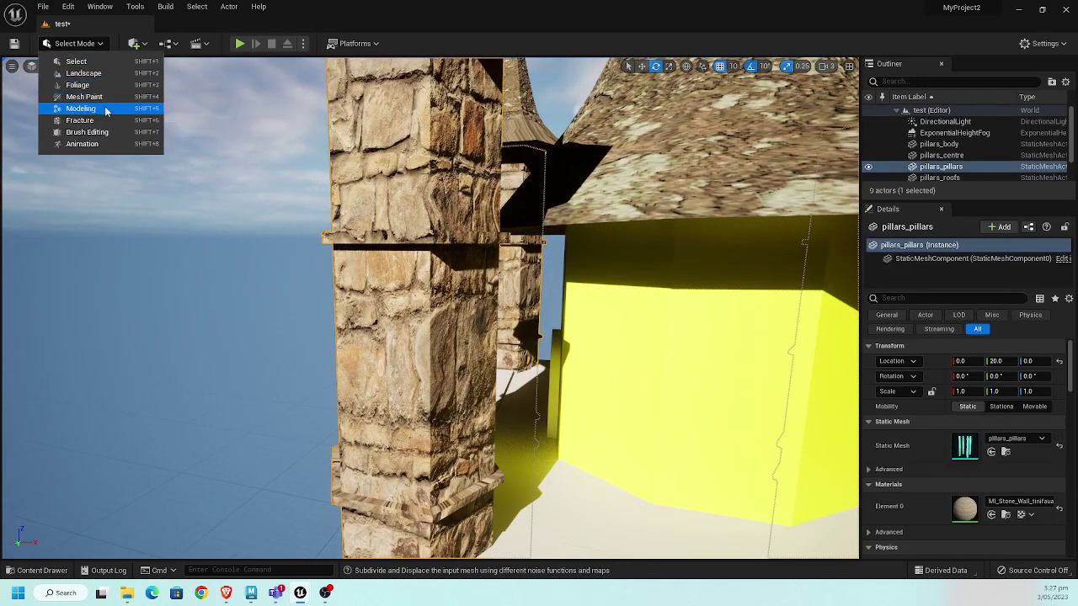
# - Back in Modeling mode, accept the Texture2D Displace at intensity 1.3 on pillars_pillars
pyautogui.click(104, 109)
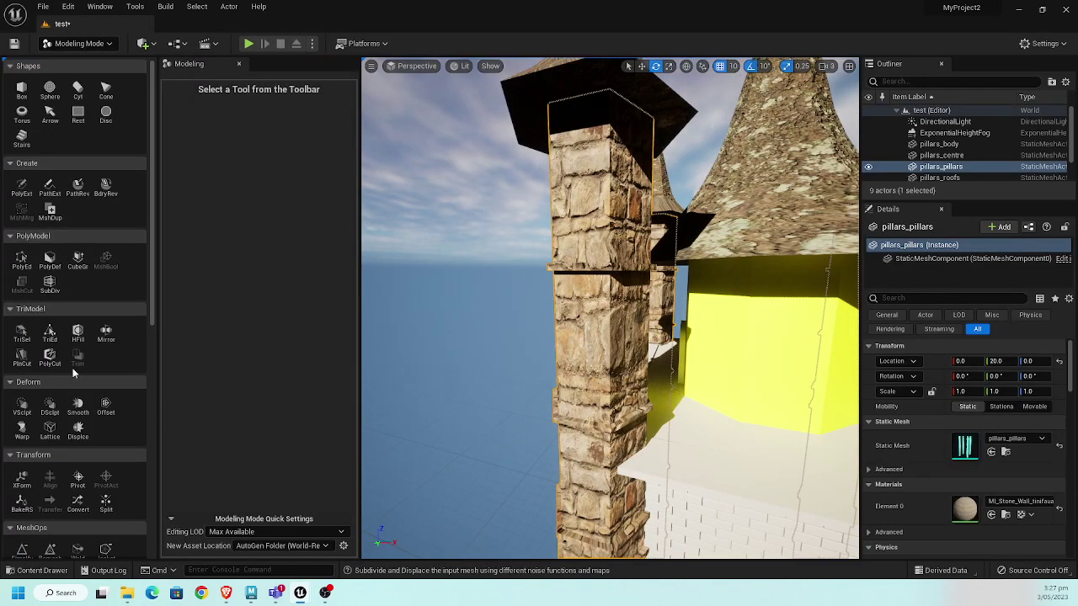
pyautogui.click(82, 430)
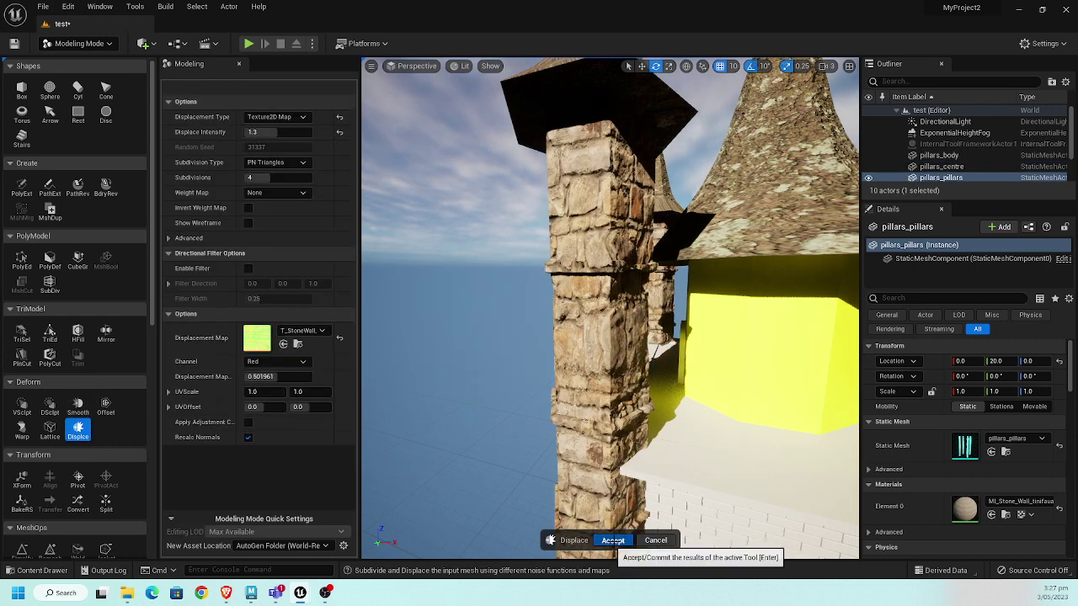
pyautogui.click(613, 539)
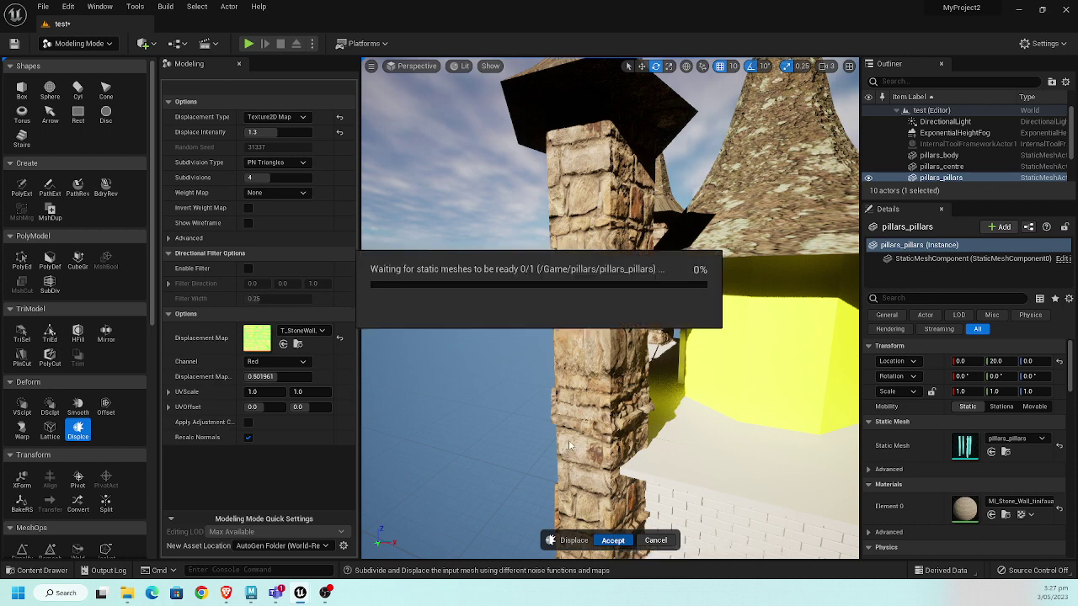
pyautogui.scroll(5, 505, 299)
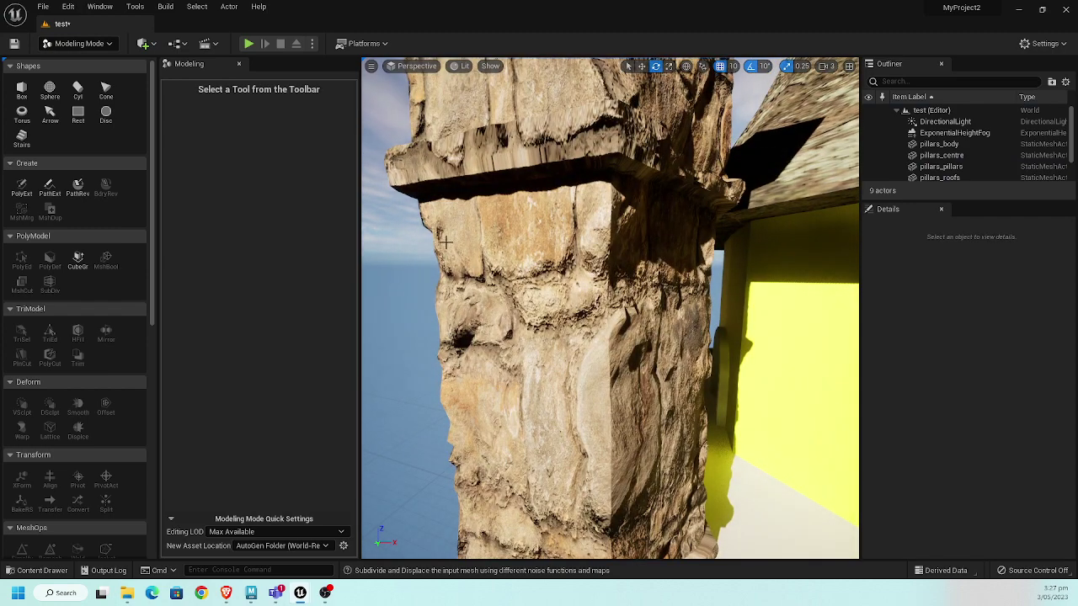
pyautogui.scroll(-2, 454, 417)
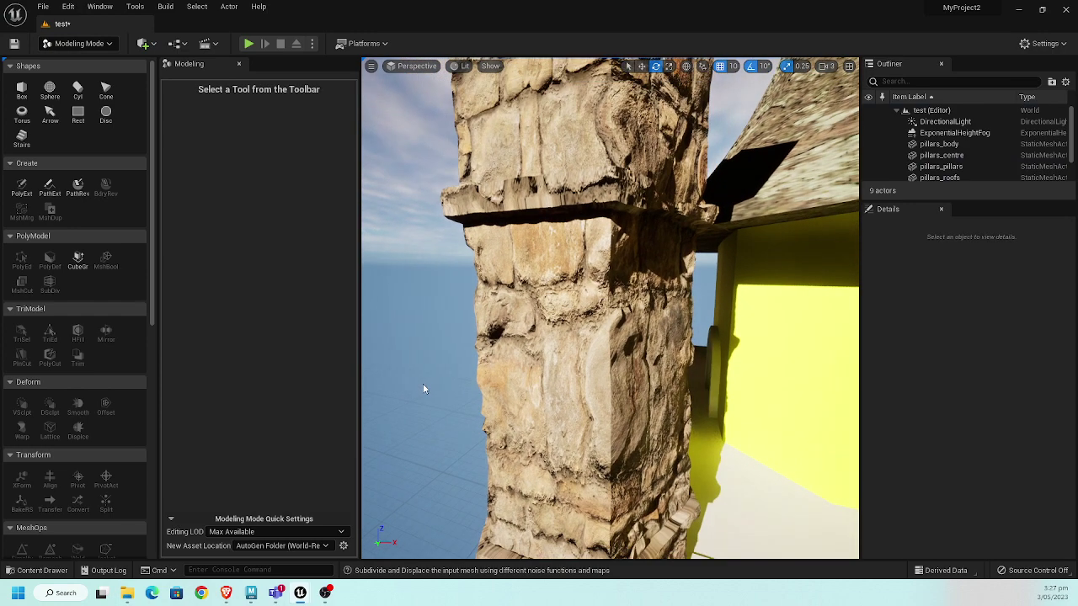